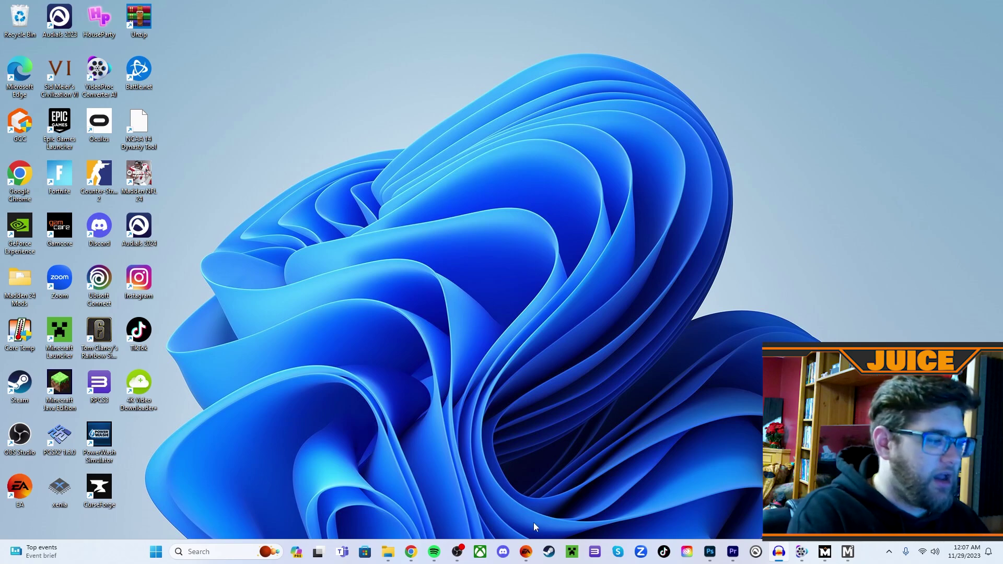
Switch to Discord and look through the channel list of the Madden Modding Community server.
{"action": "left_click", "coordinate": [509, 555]}
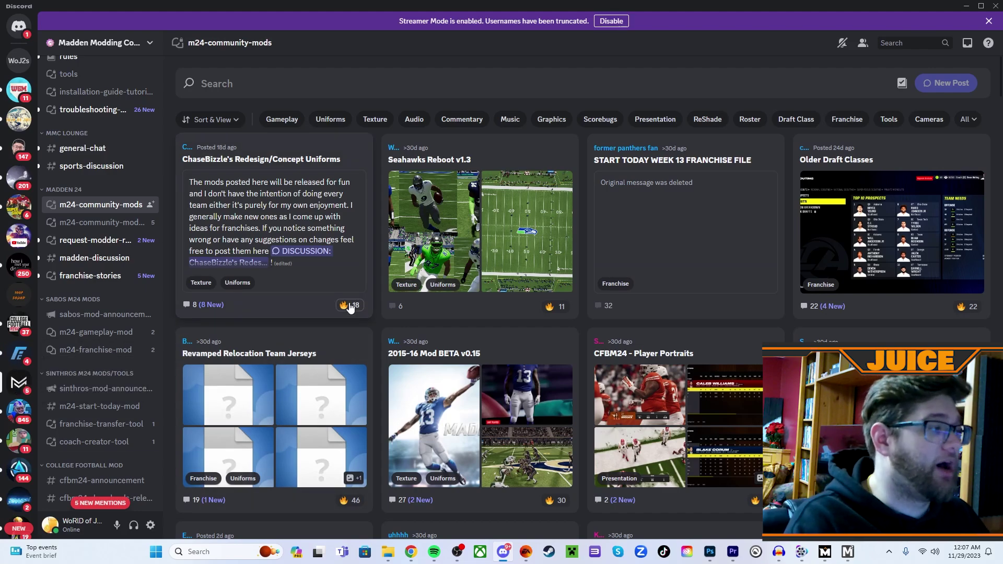
{"action": "scroll", "coordinate": [292, 292], "scroll_direction": "down", "scroll_amount": 5}
{"action": "scroll", "coordinate": [112, 341], "scroll_direction": "down", "scroll_amount": 6}
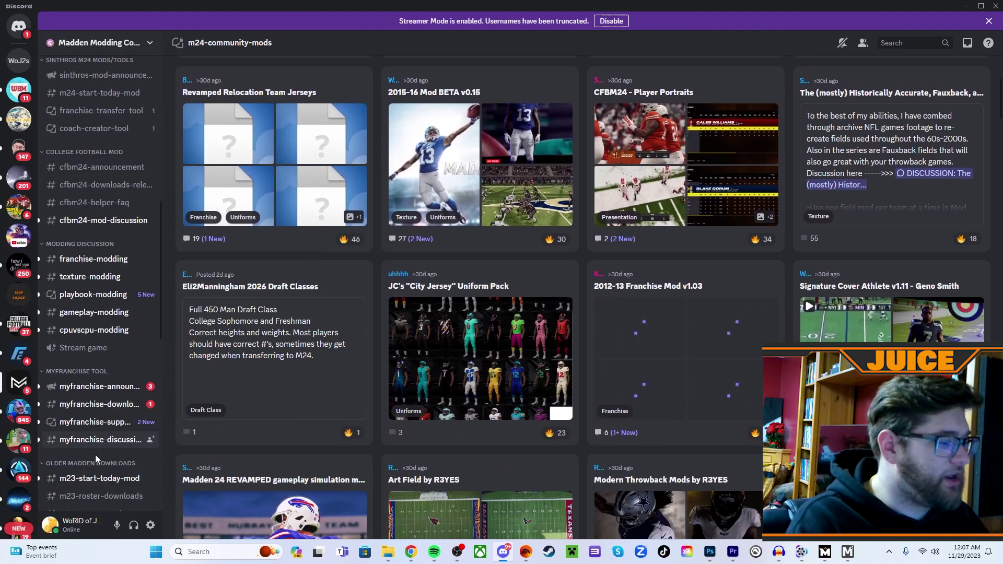
{"action": "scroll", "coordinate": [101, 203], "scroll_direction": "up", "scroll_amount": 10}
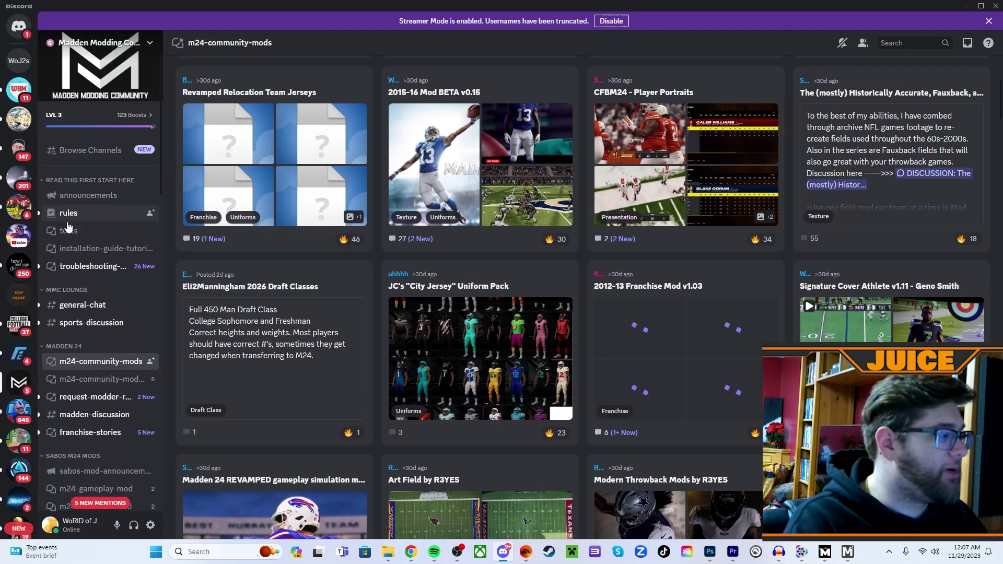
{"action": "mouse_move", "coordinate": [83, 274]}
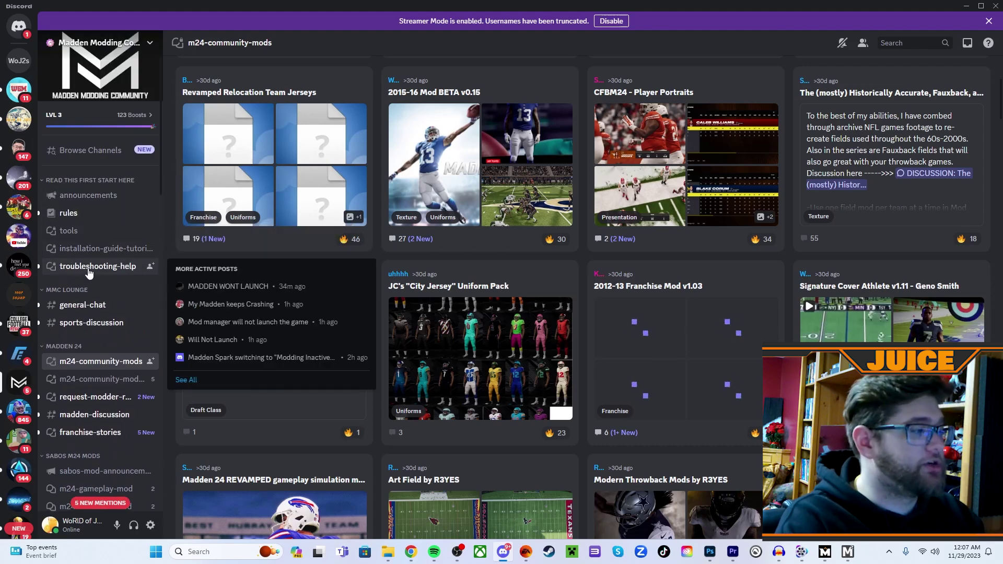
{"action": "scroll", "coordinate": [107, 277], "scroll_direction": "down", "scroll_amount": 1}
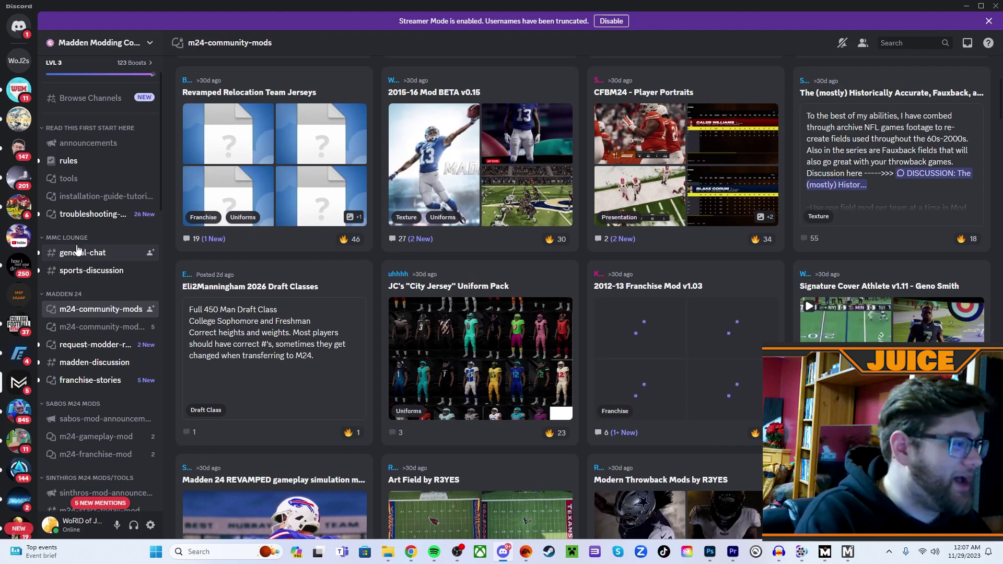
View the m24-community-mods-discussion forum and return to the m24-community-mods forum.
{"action": "mouse_move", "coordinate": [97, 312]}
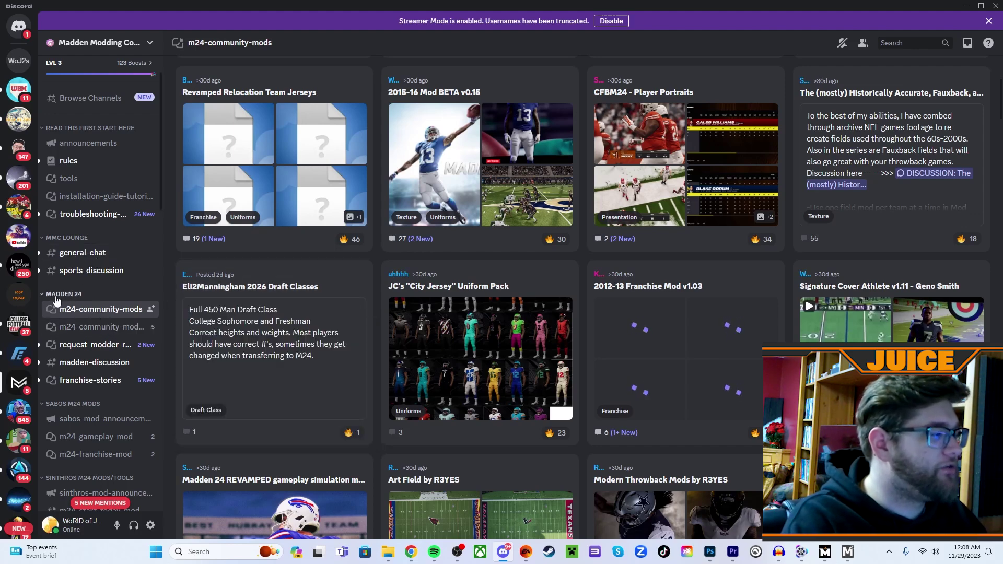
{"action": "mouse_move", "coordinate": [59, 313]}
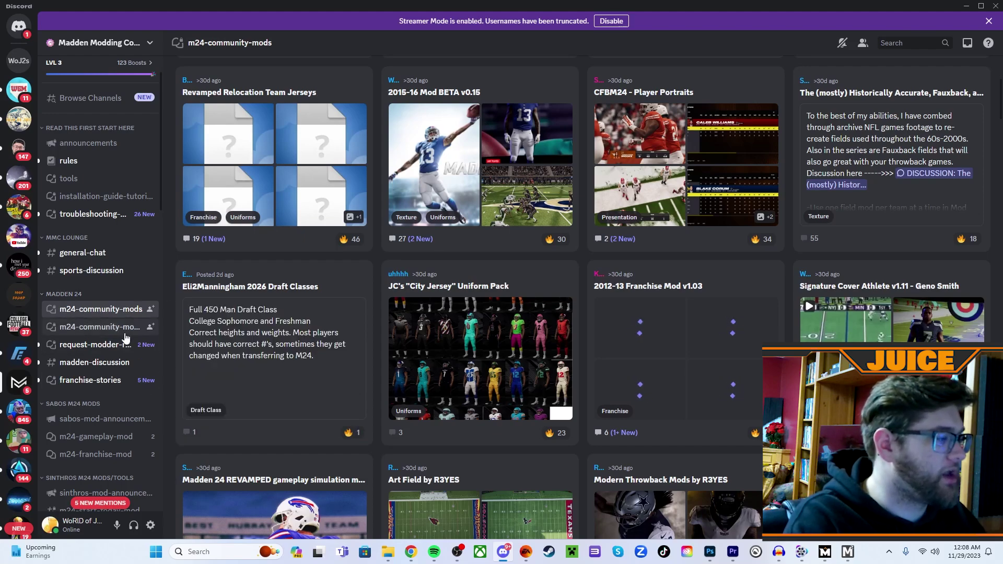
{"action": "left_click", "coordinate": [97, 327]}
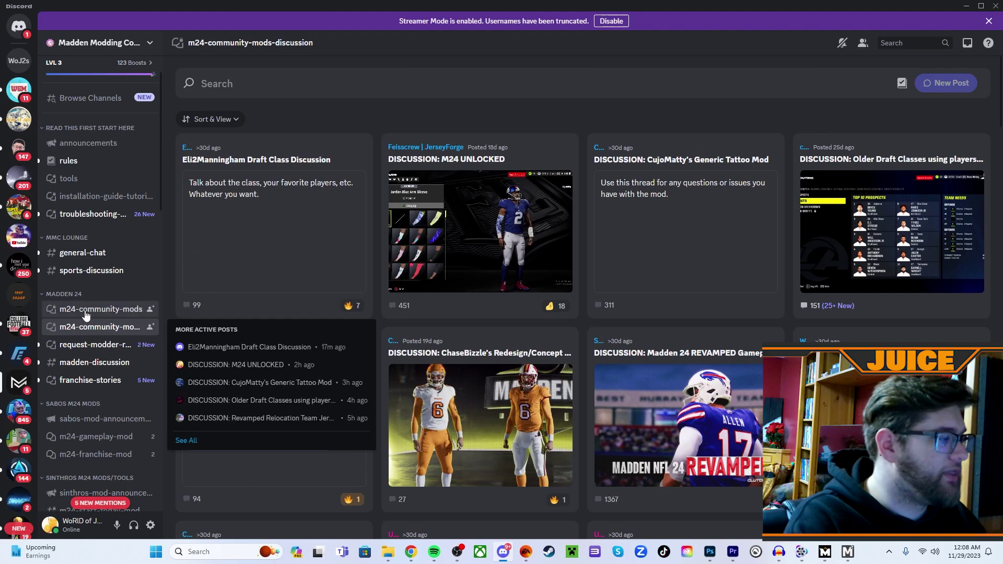
{"action": "left_click", "coordinate": [92, 310]}
Try the List layout for the m24-community-mods posts and restore the Gallery layout.
{"action": "left_click", "coordinate": [228, 119]}
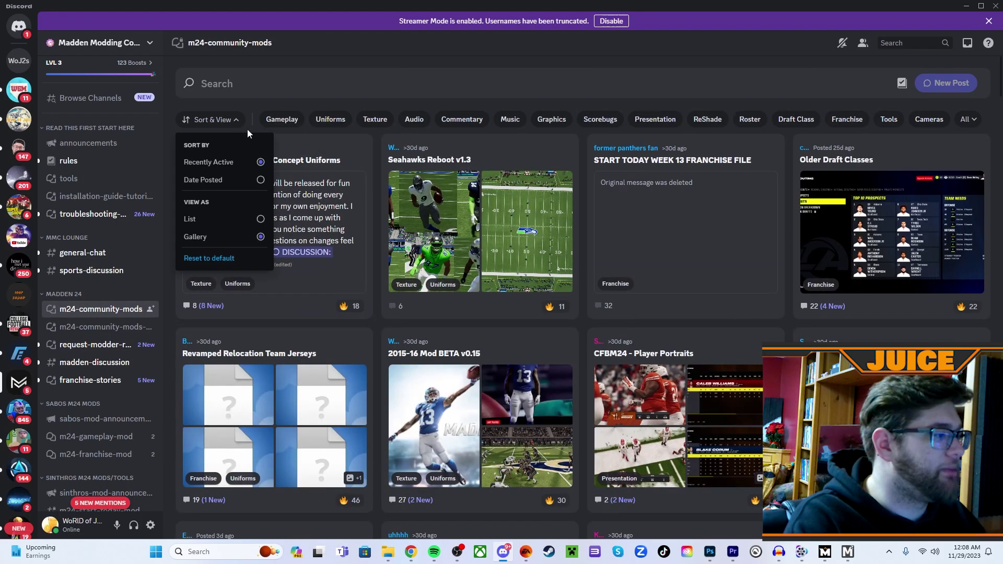
{"action": "left_click", "coordinate": [236, 219]}
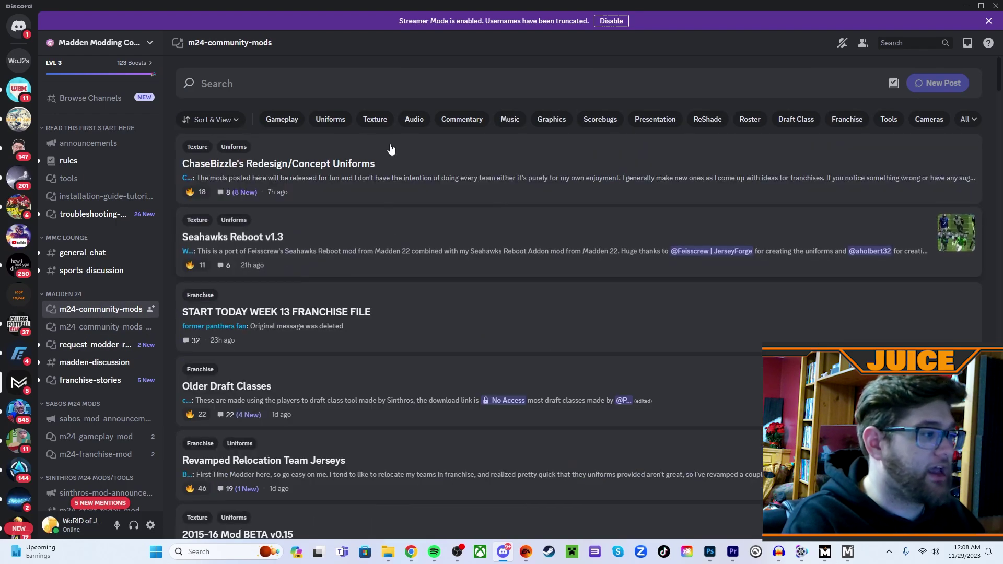
{"action": "left_click", "coordinate": [214, 119]}
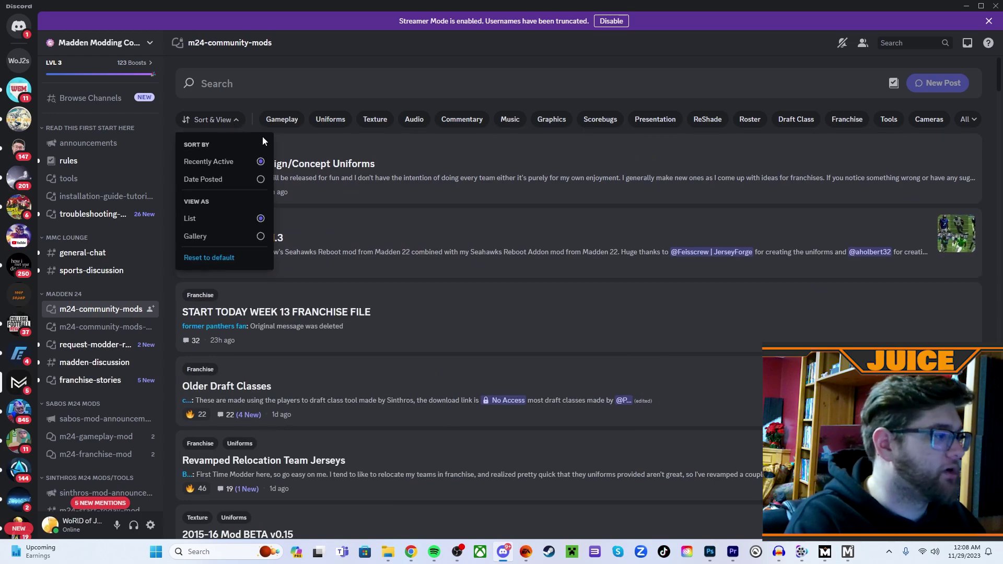
{"action": "left_click", "coordinate": [219, 236]}
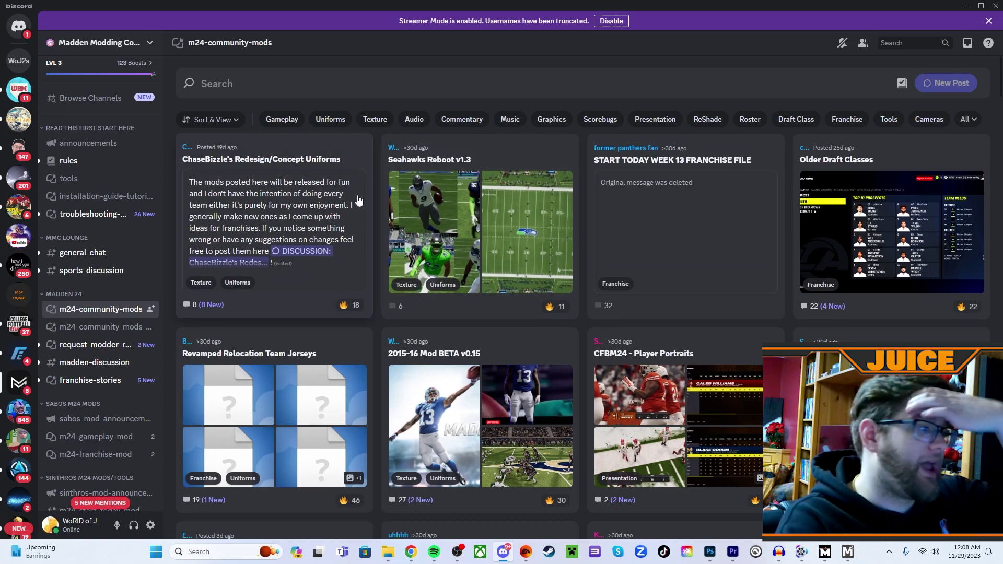
Open the 2015-16 Mod BETA v0.15 post from the mod gallery and read down to its newest release message and download link.
{"action": "scroll", "coordinate": [358, 200], "scroll_direction": "down", "scroll_amount": 5}
{"action": "scroll", "coordinate": [505, 288], "scroll_direction": "down", "scroll_amount": 5}
{"action": "scroll", "coordinate": [505, 288], "scroll_direction": "down", "scroll_amount": 8}
{"action": "scroll", "coordinate": [483, 275], "scroll_direction": "down", "scroll_amount": 10}
{"action": "scroll", "coordinate": [480, 329], "scroll_direction": "down", "scroll_amount": 10}
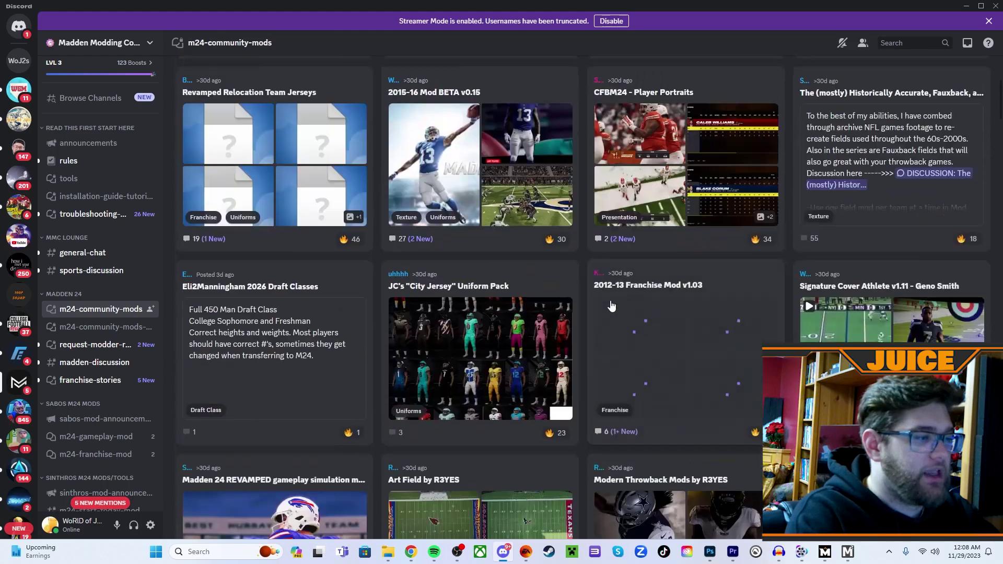
{"action": "scroll", "coordinate": [606, 308], "scroll_direction": "up", "scroll_amount": 5}
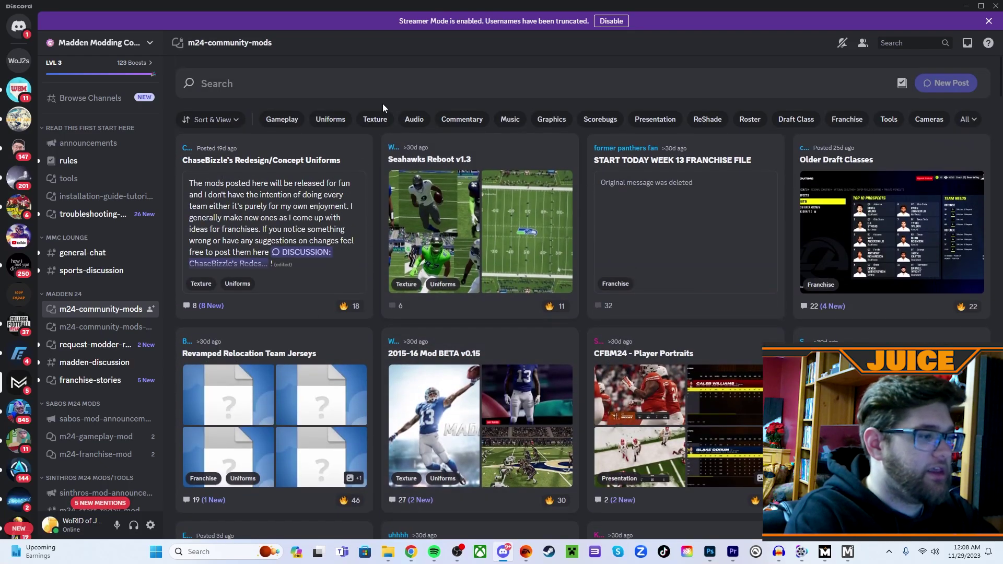
{"action": "scroll", "coordinate": [473, 386], "scroll_direction": "down", "scroll_amount": 2}
{"action": "left_click", "coordinate": [470, 306]}
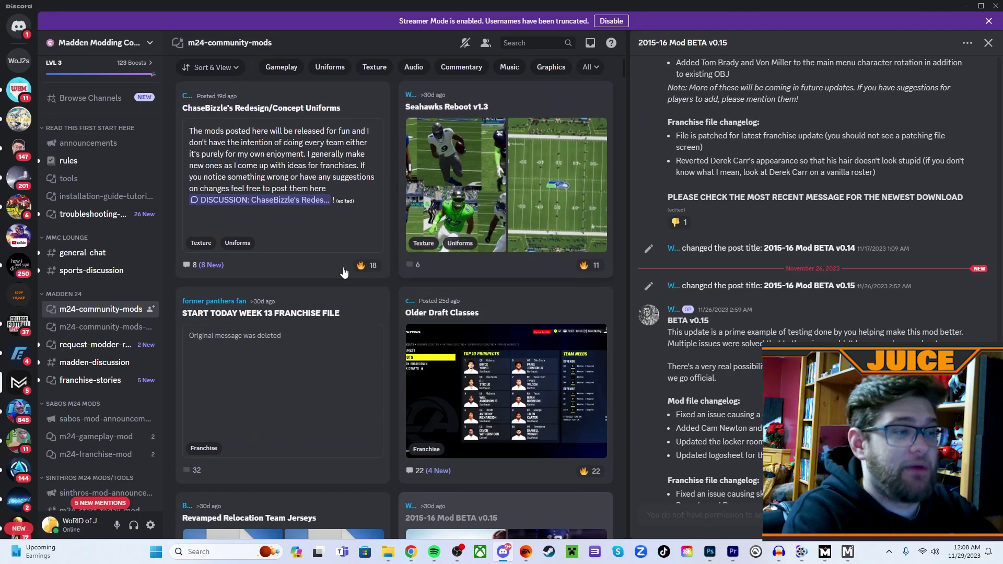
{"action": "scroll", "coordinate": [401, 215], "scroll_direction": "down", "scroll_amount": 4}
{"action": "scroll", "coordinate": [756, 330], "scroll_direction": "down", "scroll_amount": 4}
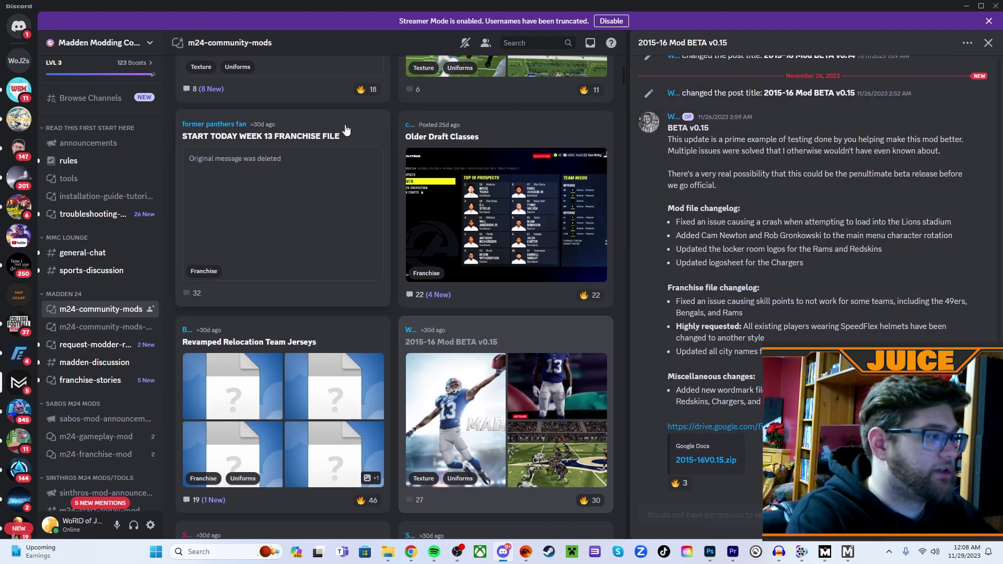
Open the START TODAY WEEK 13 FRANCHISE FILE post, read its latest message with the attached file, and close the post.
{"action": "left_click", "coordinate": [334, 137]}
{"action": "scroll", "coordinate": [878, 281], "scroll_direction": "down", "scroll_amount": 15}
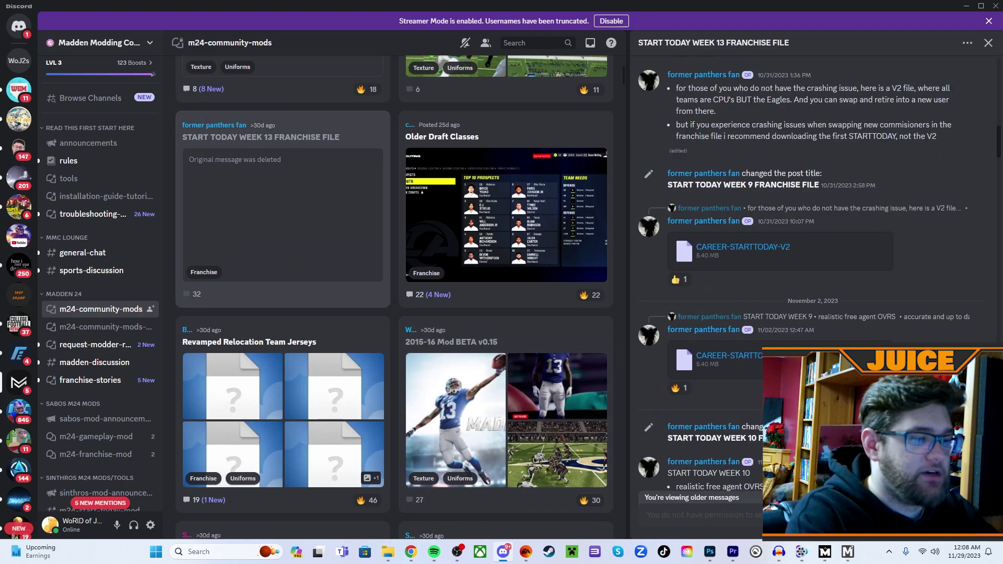
{"action": "scroll", "coordinate": [815, 282], "scroll_direction": "down", "scroll_amount": 10}
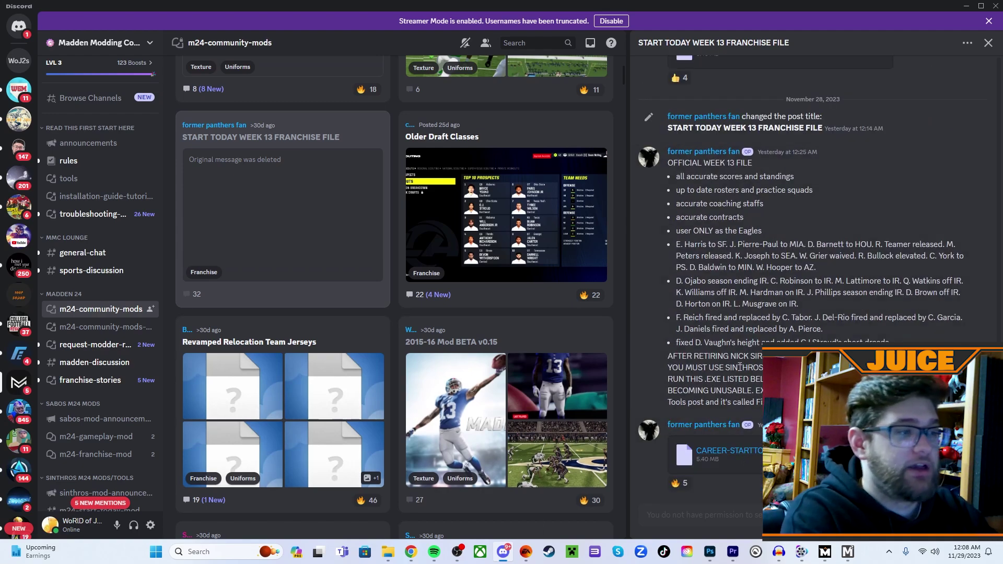
{"action": "scroll", "coordinate": [761, 328], "scroll_direction": "up", "scroll_amount": 3}
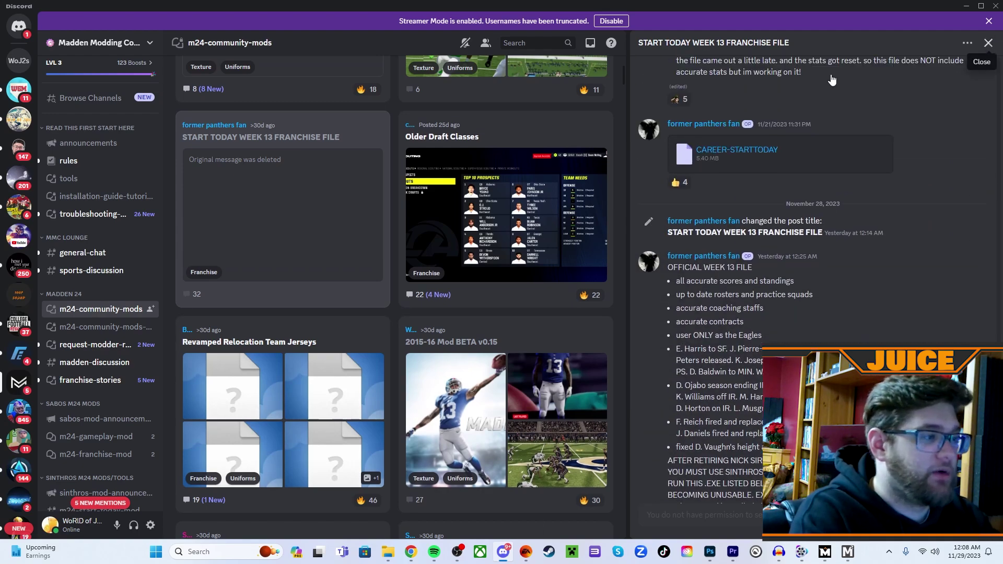
{"action": "left_click", "coordinate": [988, 43]}
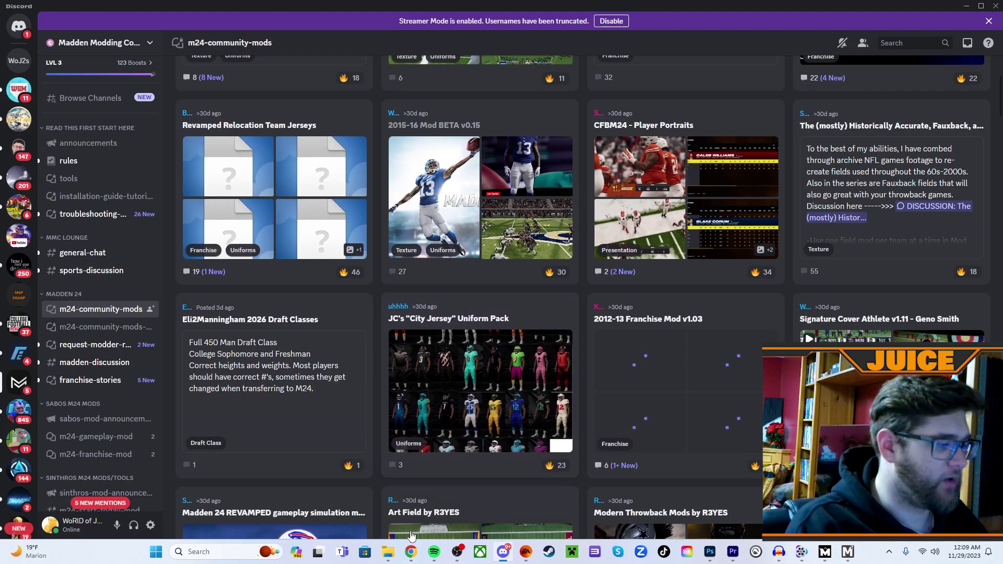
Switch to File Explorer and look through the mod files in the Madden 24 Mods folder inside Downloads.
{"action": "left_click", "coordinate": [392, 552]}
{"action": "left_click", "coordinate": [44, 262]}
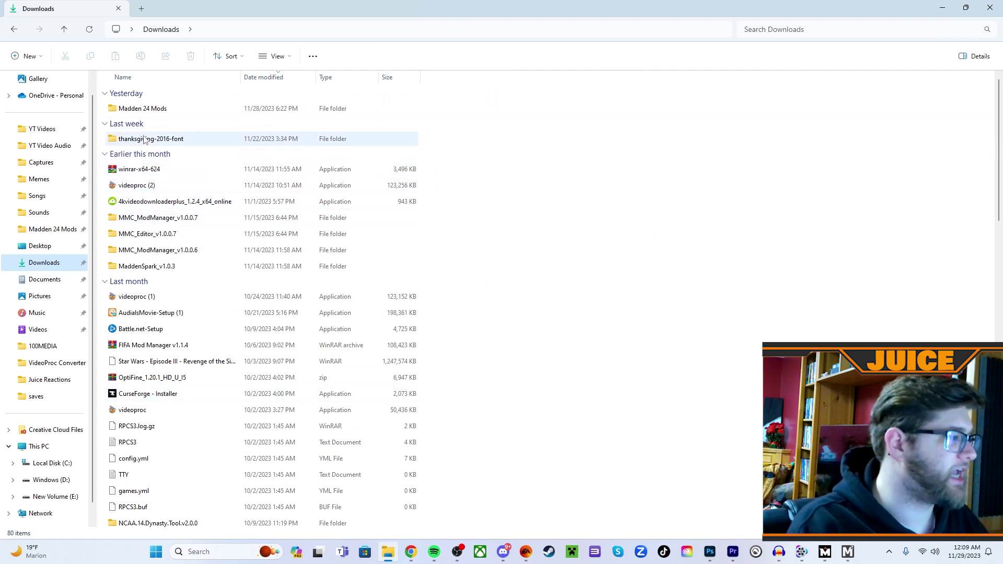
{"action": "double_click", "coordinate": [153, 112]}
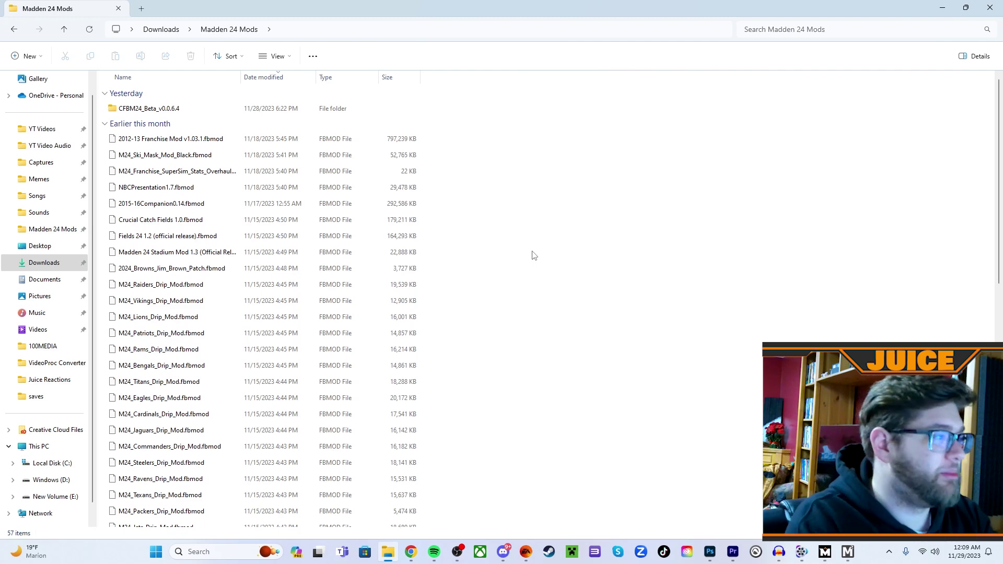
{"action": "scroll", "coordinate": [557, 281], "scroll_direction": "down", "scroll_amount": 9}
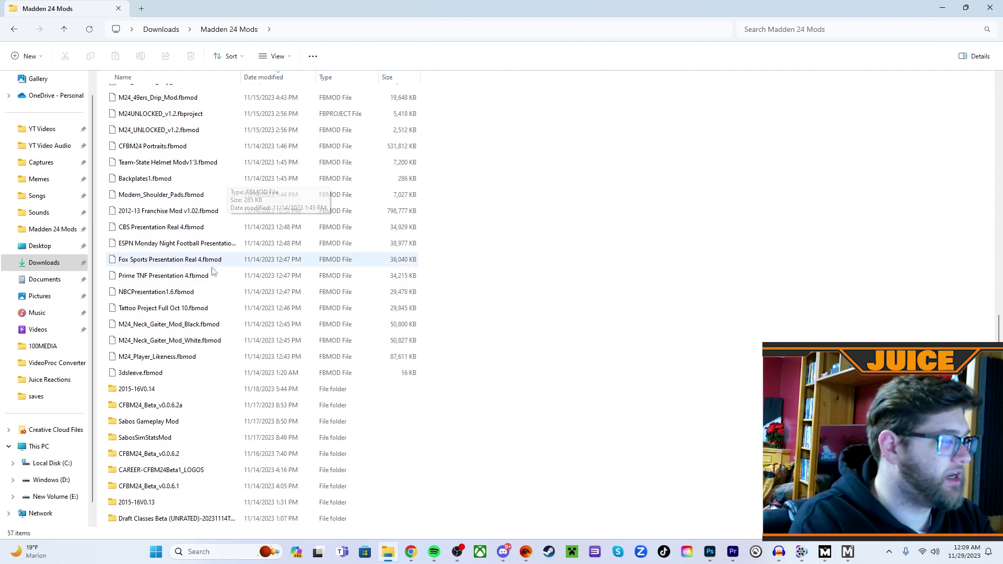
{"action": "scroll", "coordinate": [246, 311], "scroll_direction": "up", "scroll_amount": 10}
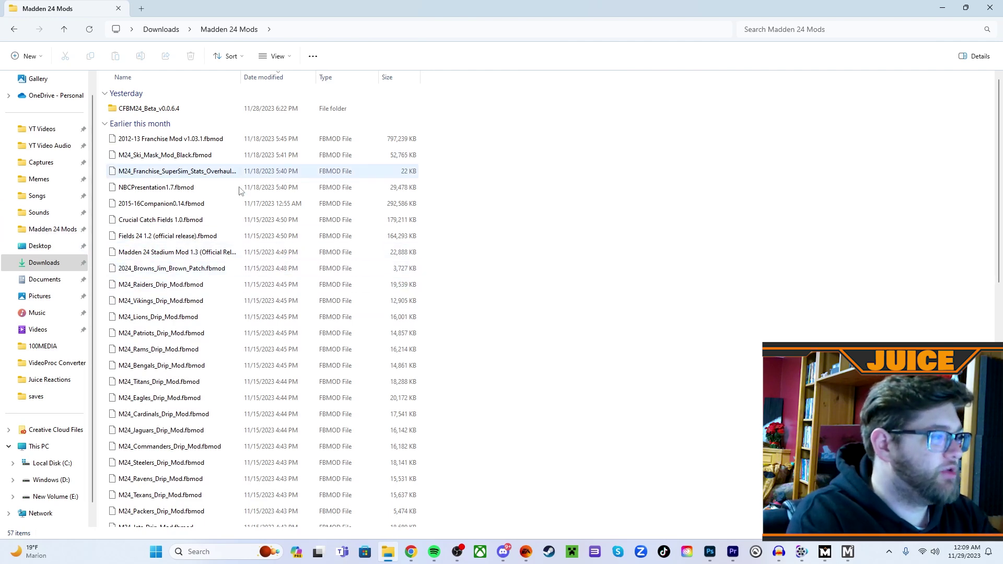
{"action": "scroll", "coordinate": [300, 225], "scroll_direction": "down", "scroll_amount": 9}
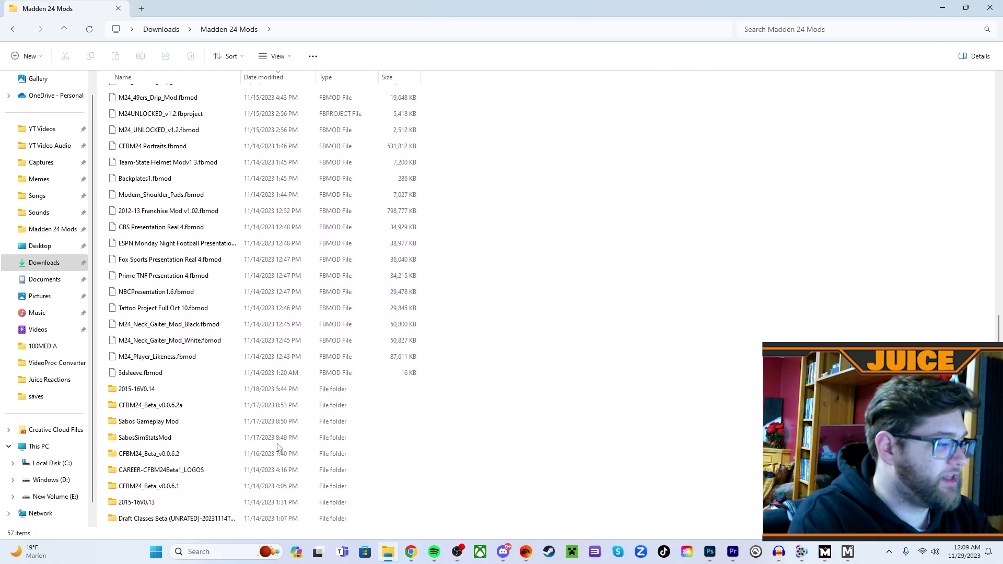
{"action": "scroll", "coordinate": [313, 455], "scroll_direction": "up", "scroll_amount": 10}
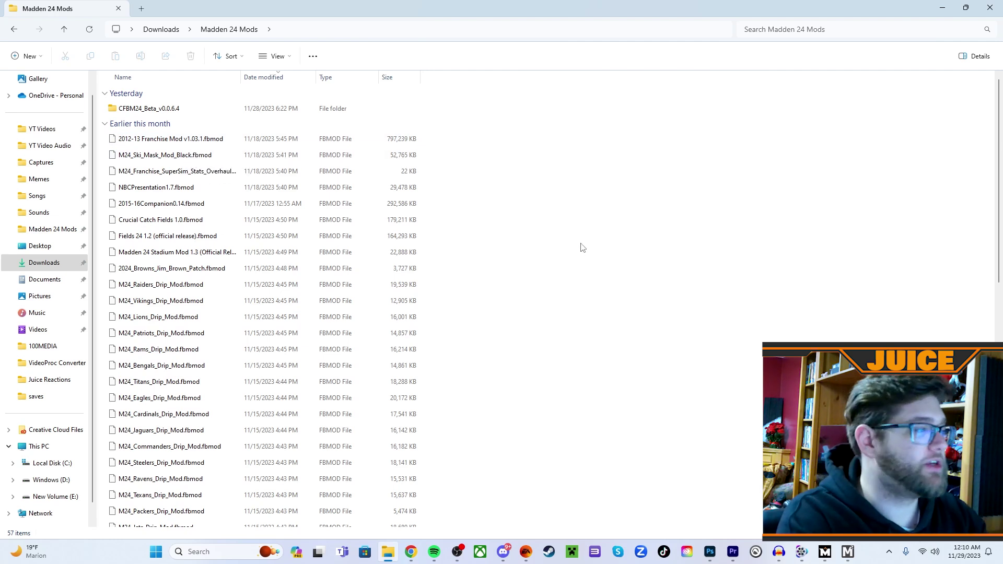
Open the saves folder under Documents > Madden NFL 24 and examine the career, draft class and roster files.
{"action": "left_click", "coordinate": [59, 281]}
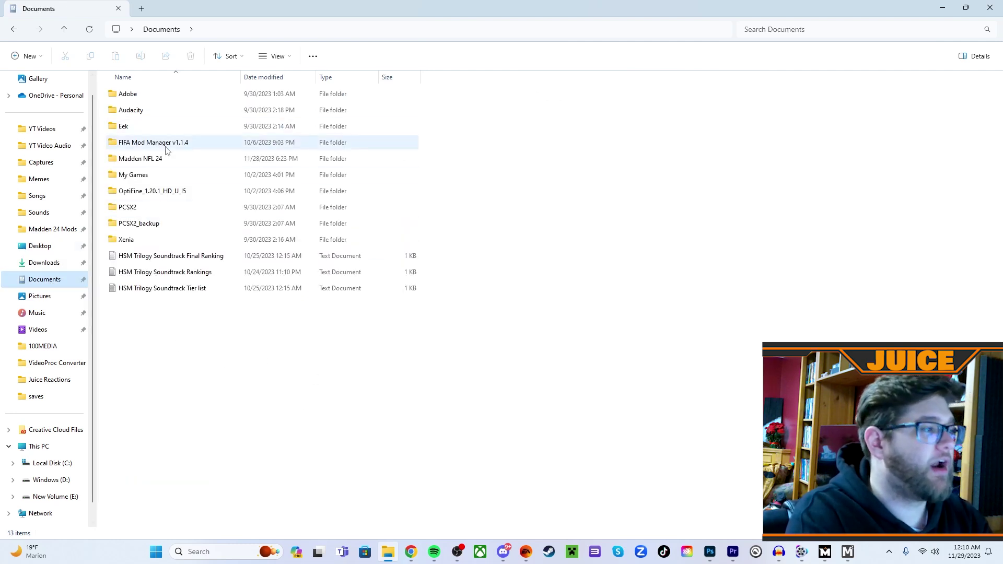
{"action": "mouse_move", "coordinate": [154, 165]}
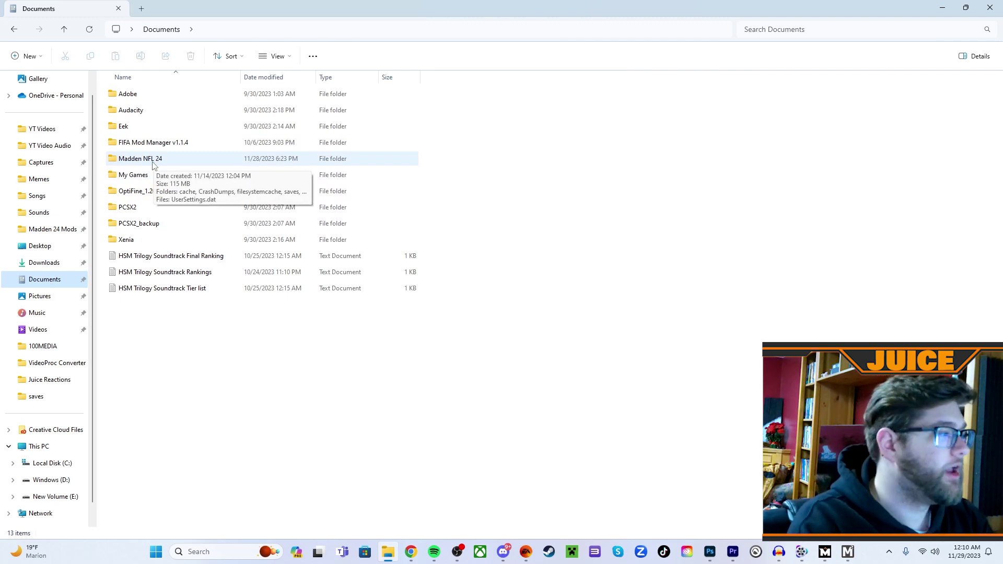
{"action": "double_click", "coordinate": [153, 165]}
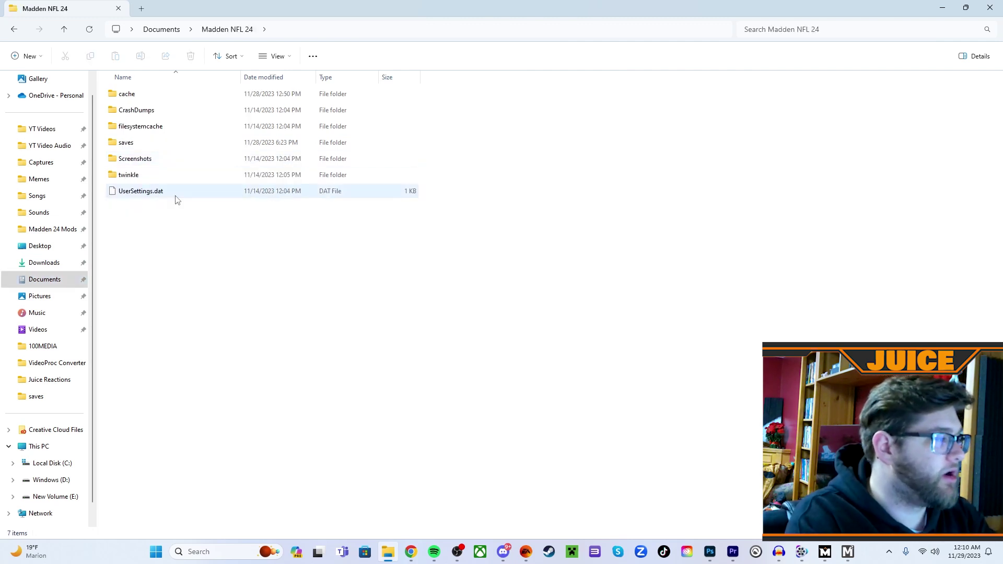
{"action": "double_click", "coordinate": [133, 147]}
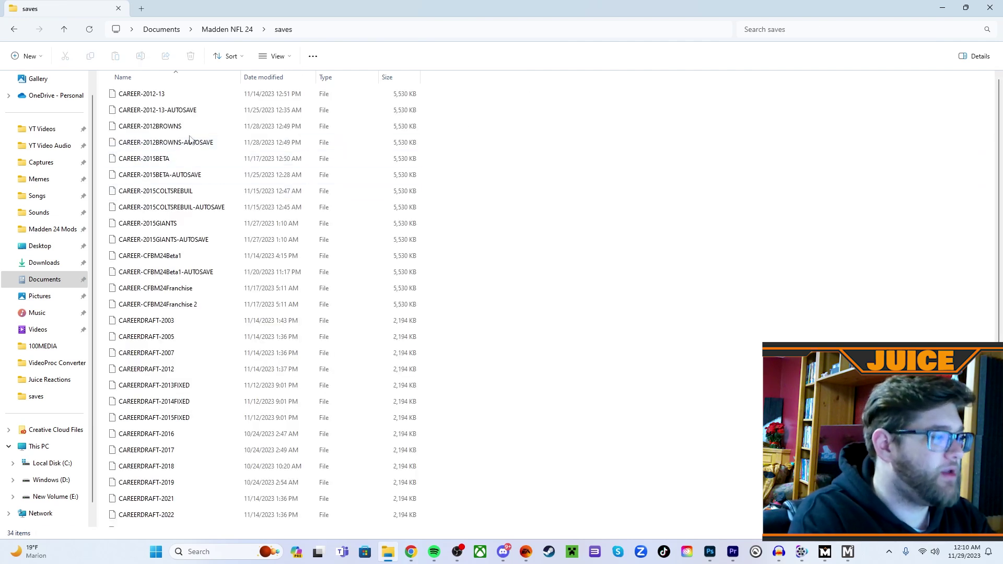
{"action": "scroll", "coordinate": [324, 230], "scroll_direction": "down", "scroll_amount": 2}
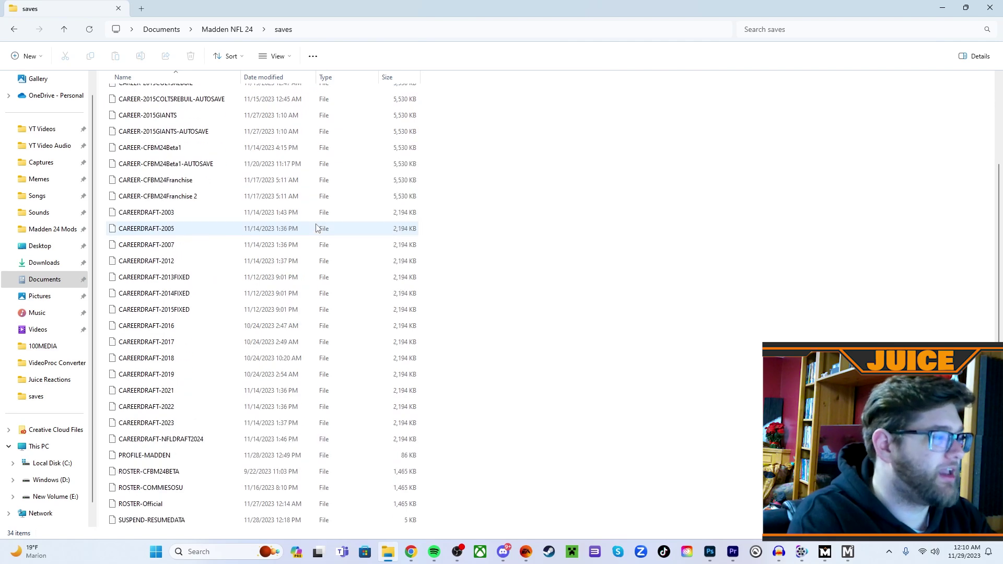
{"action": "scroll", "coordinate": [272, 438], "scroll_direction": "up", "scroll_amount": 2}
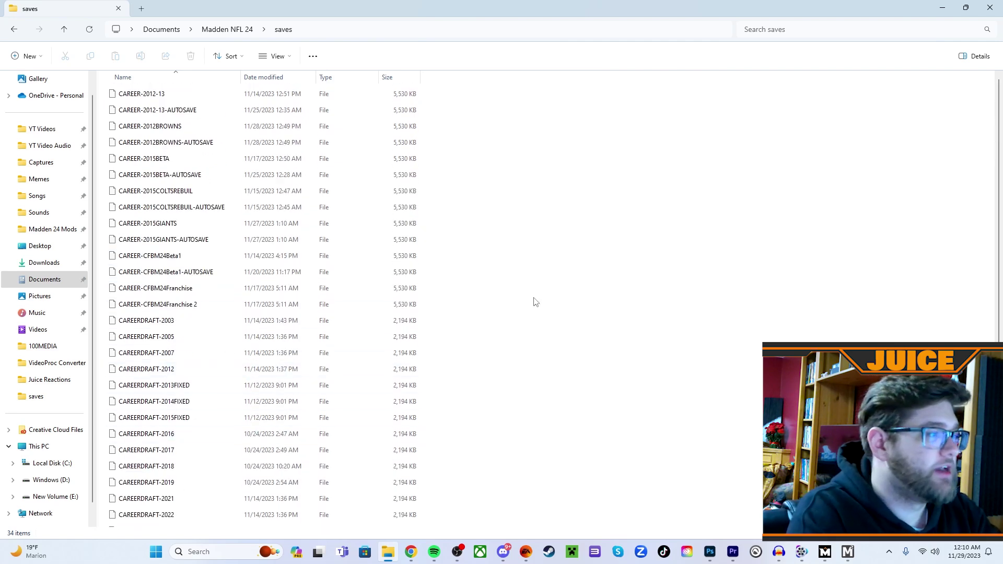
{"action": "scroll", "coordinate": [217, 289], "scroll_direction": "down", "scroll_amount": 2}
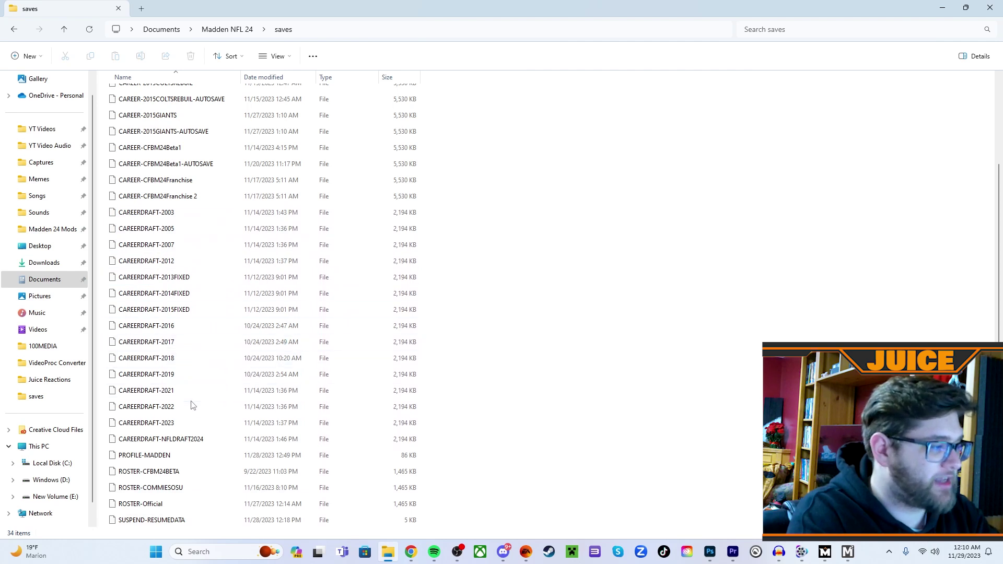
{"action": "mouse_move", "coordinate": [506, 555]}
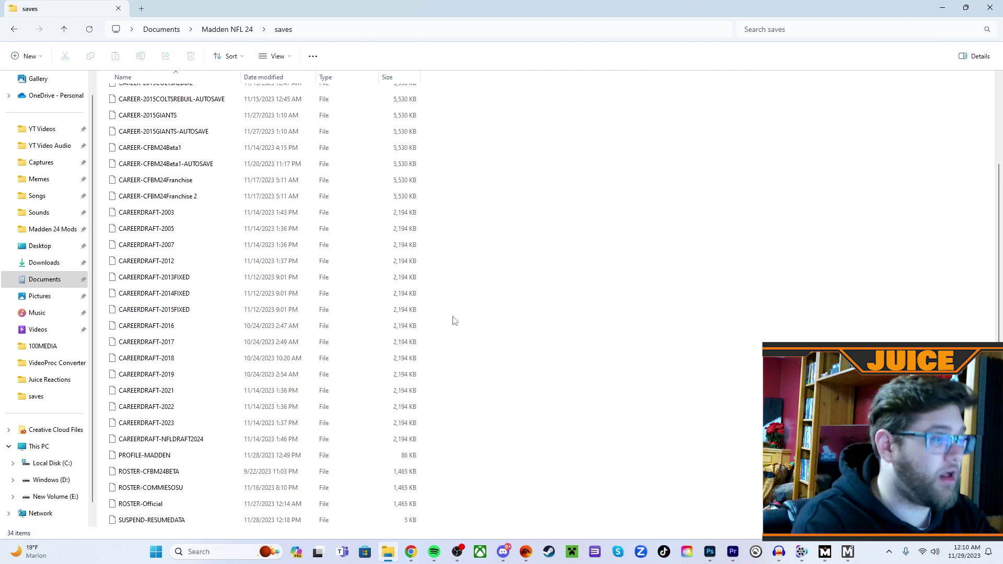
{"action": "scroll", "coordinate": [324, 224], "scroll_direction": "up", "scroll_amount": 3}
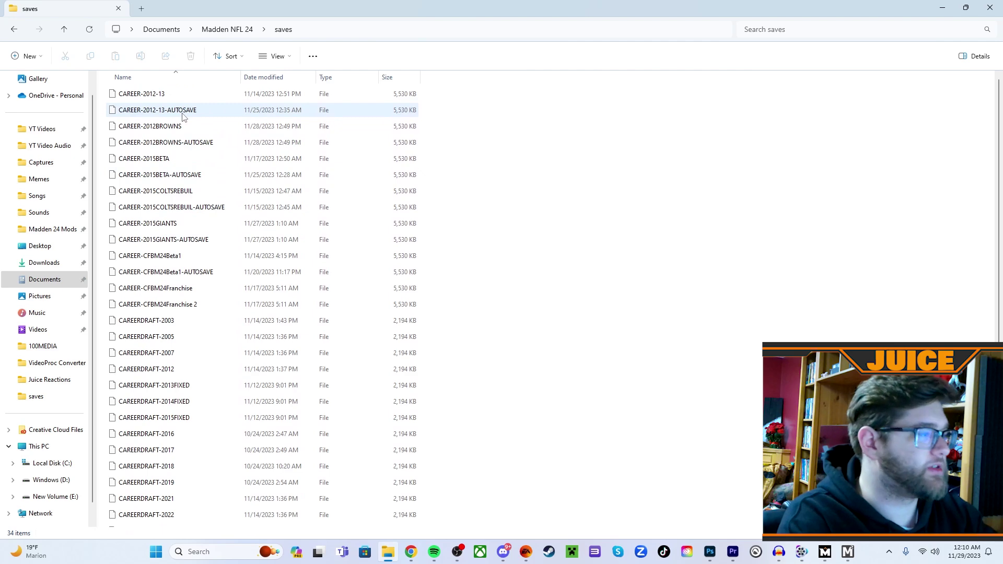
Review the full saves list again, from the CAREER-2012-13 file down to the ROSTER files.
{"action": "scroll", "coordinate": [204, 235], "scroll_direction": "down", "scroll_amount": 2}
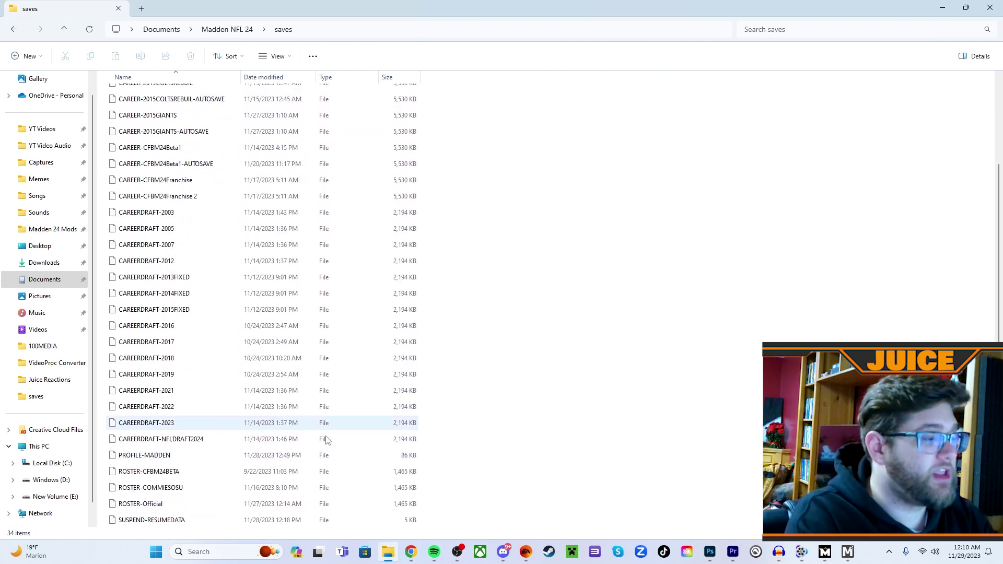
{"action": "scroll", "coordinate": [321, 415], "scroll_direction": "up", "scroll_amount": 2}
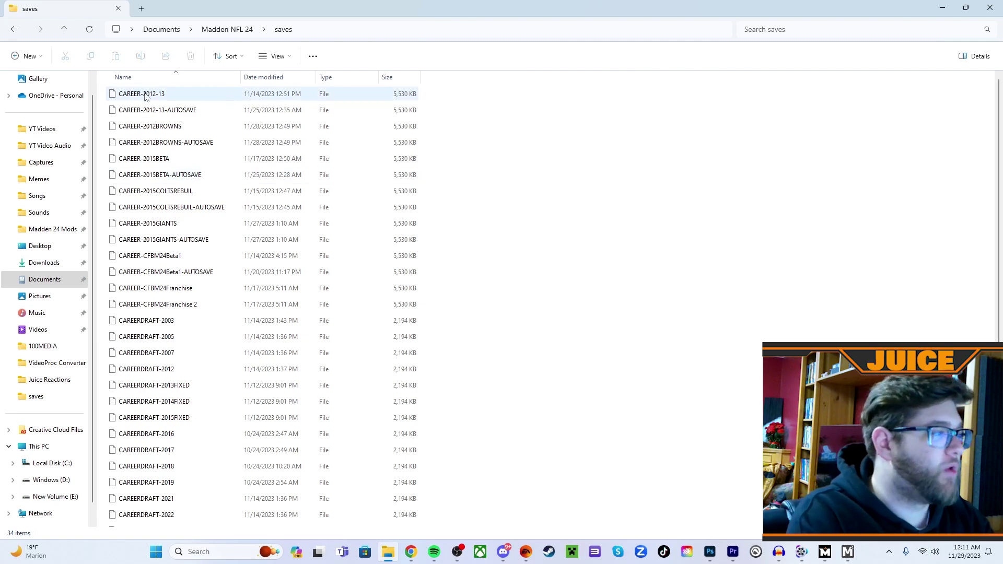
{"action": "scroll", "coordinate": [269, 193], "scroll_direction": "down", "scroll_amount": 3}
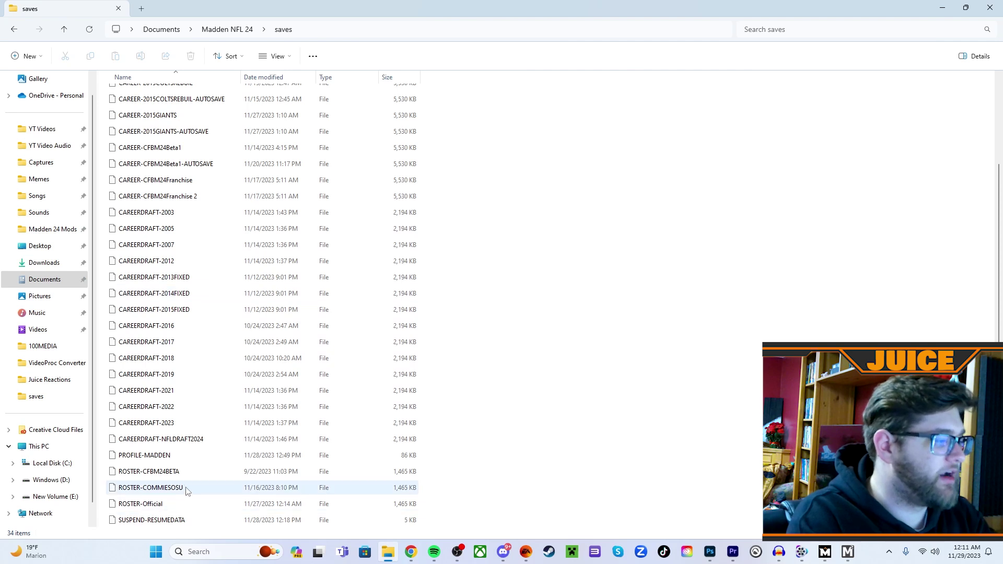
{"action": "scroll", "coordinate": [394, 448], "scroll_direction": "up", "scroll_amount": 3}
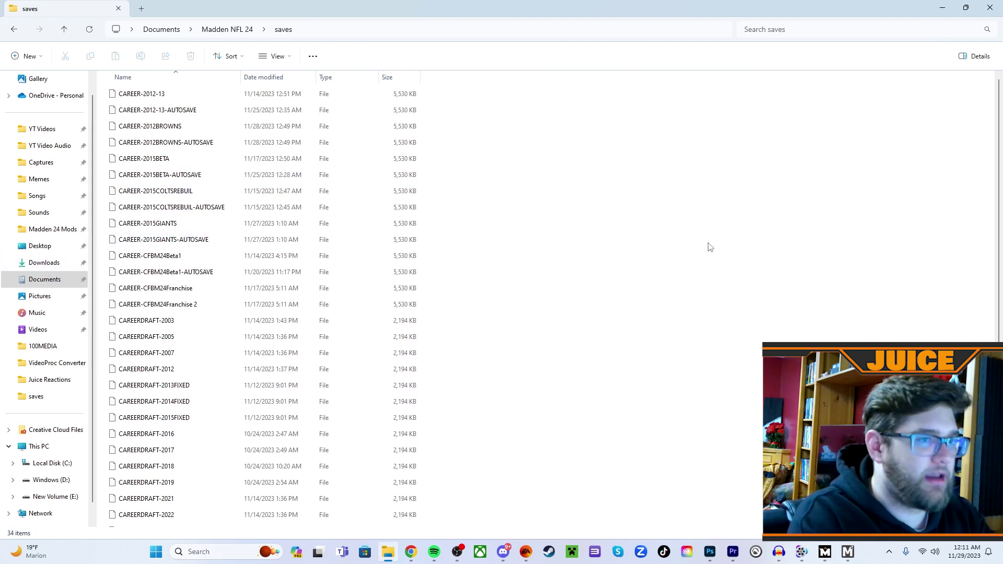
Minimize File Explorer and Discord, and bring up the Madden Spark and Frosty Mod Manager windows.
{"action": "left_click", "coordinate": [942, 7]}
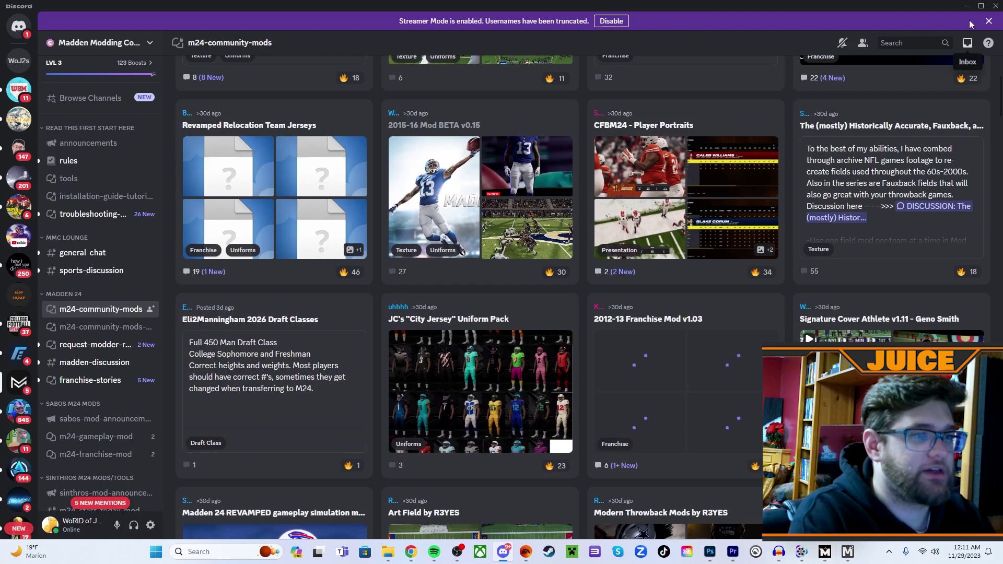
{"action": "left_click", "coordinate": [980, 6]}
{"action": "left_click", "coordinate": [965, 7]}
{"action": "left_click", "coordinate": [825, 551]}
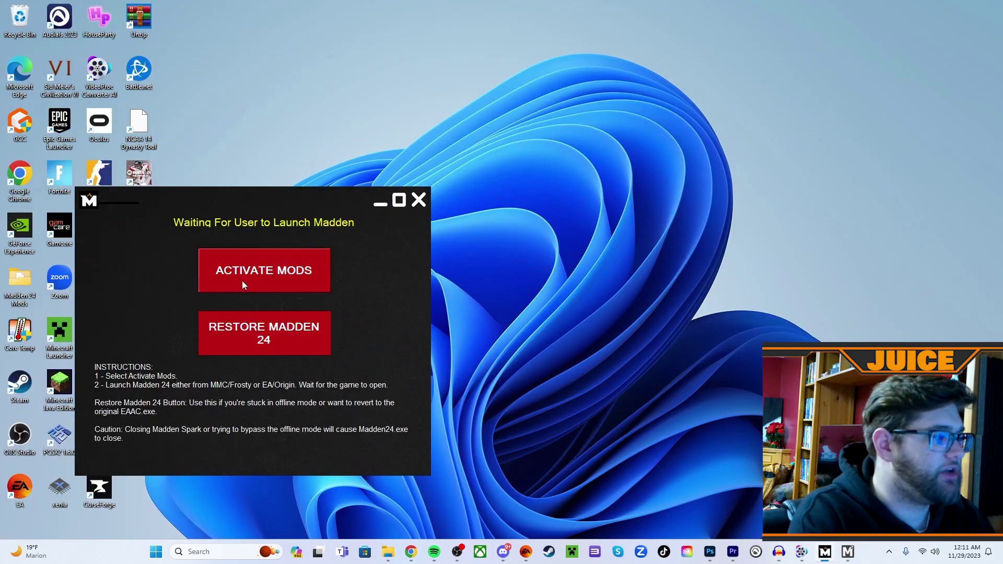
{"action": "left_click", "coordinate": [847, 551]}
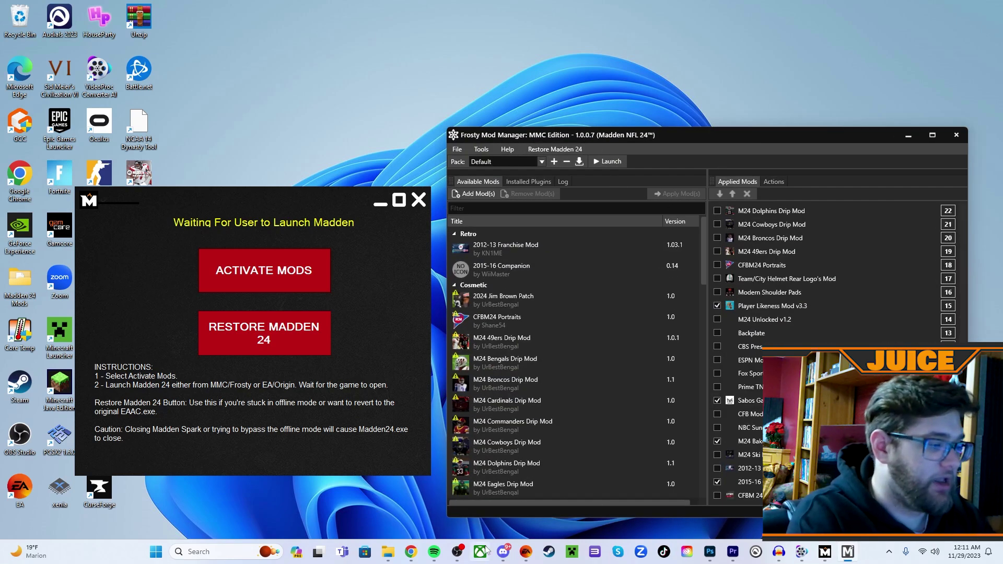
Switch to Discord, read the Madden 24 Modding Installation Guide post in the installation-guide-tutorials channel, and close the post and Discord.
{"action": "left_click", "coordinate": [502, 551]}
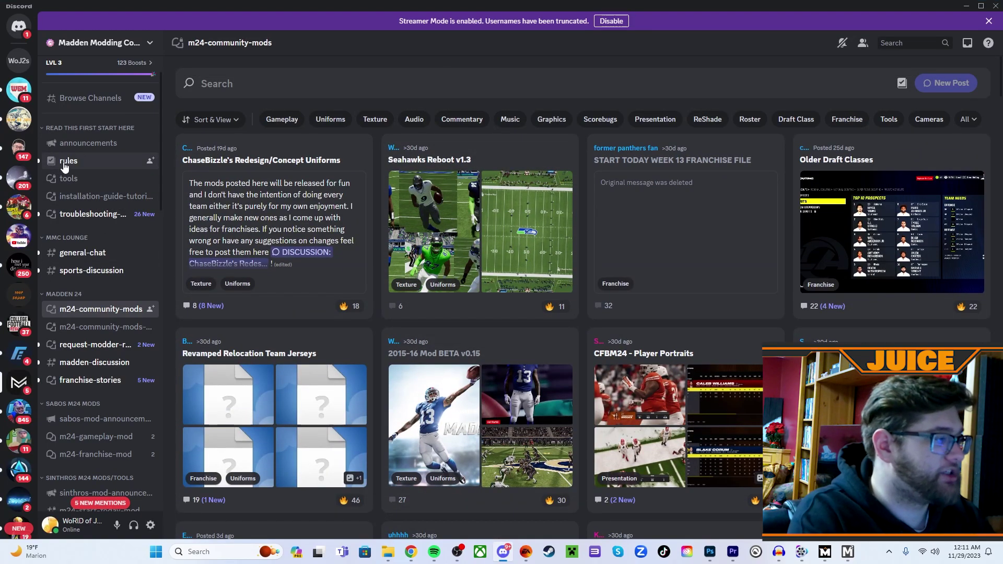
{"action": "left_click", "coordinate": [102, 196]}
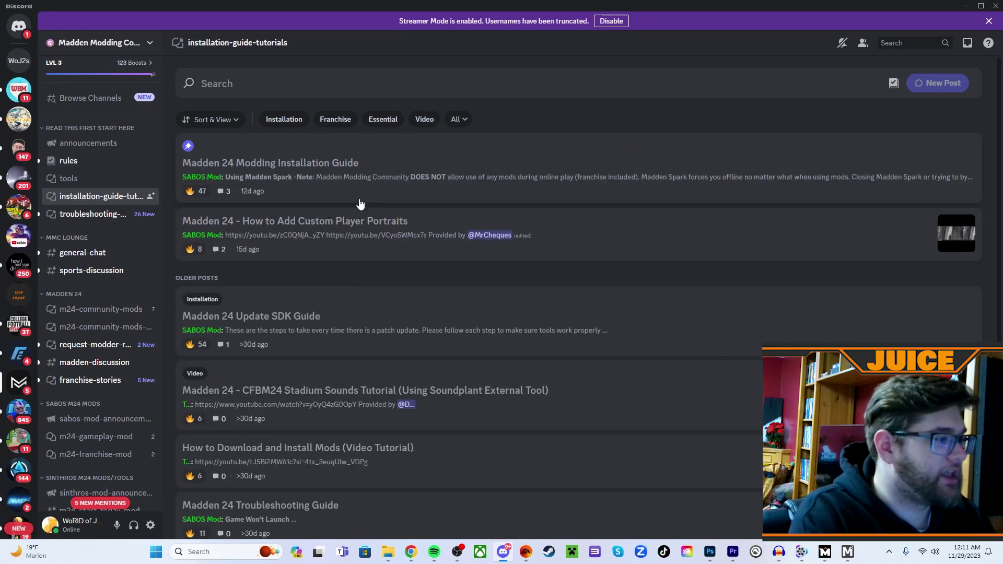
{"action": "left_click", "coordinate": [377, 187]}
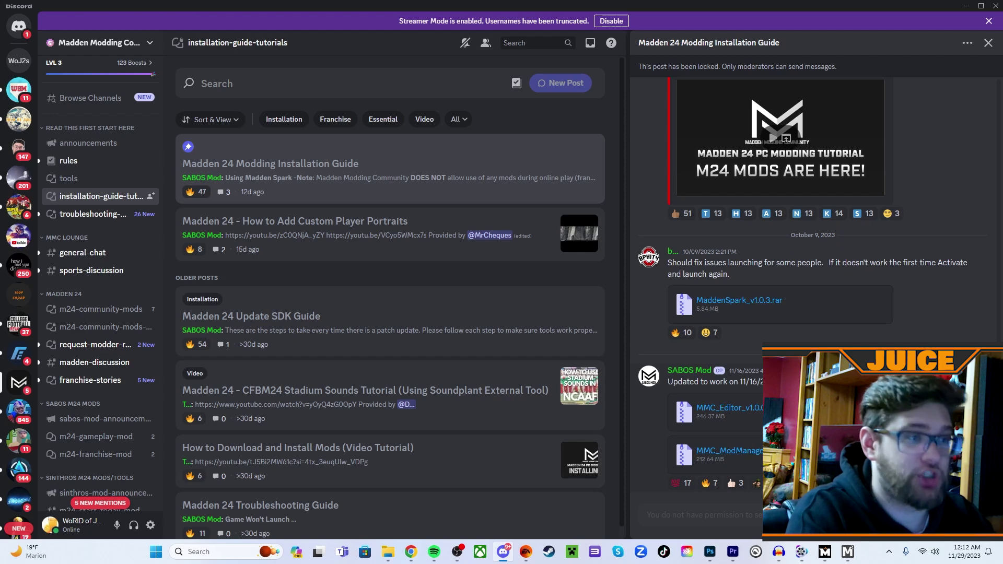
{"action": "left_click", "coordinate": [987, 42]}
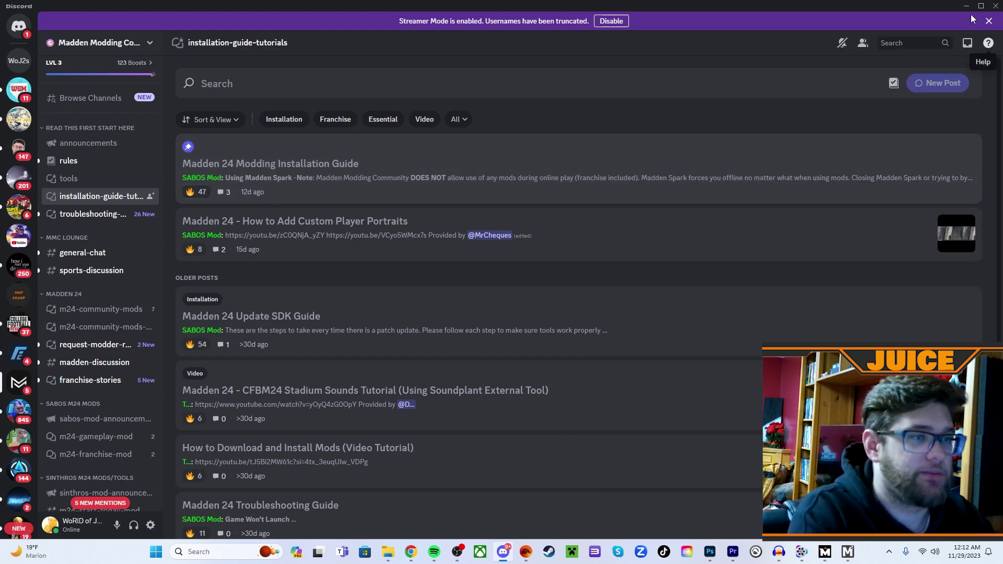
{"action": "left_click", "coordinate": [995, 6]}
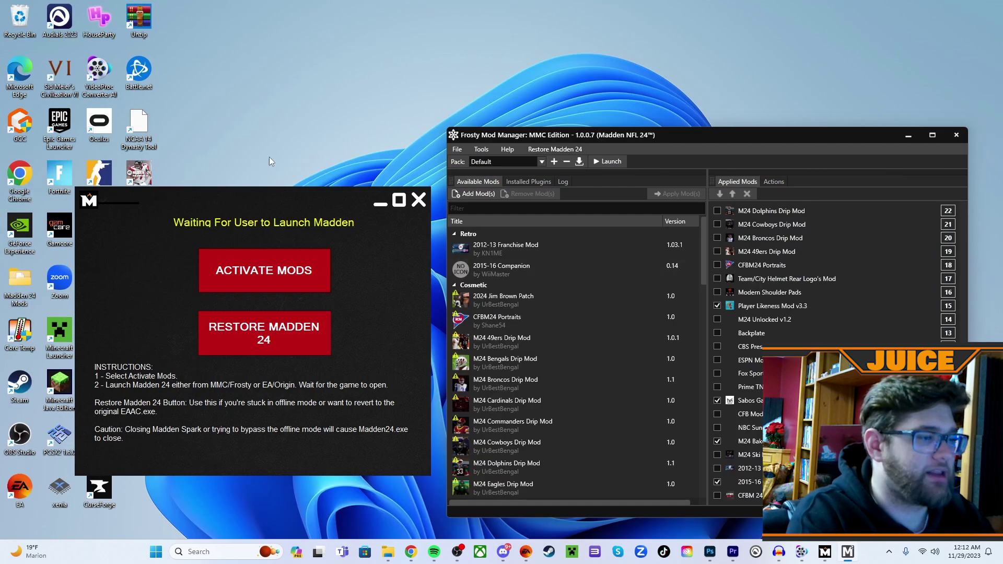
Look through the available mods in Frosty Mod Manager, view the Add Mod(s) file dialog, and close it without importing anything.
{"action": "scroll", "coordinate": [603, 376], "scroll_direction": "down", "scroll_amount": 15}
{"action": "scroll", "coordinate": [585, 362], "scroll_direction": "up", "scroll_amount": 13}
{"action": "scroll", "coordinate": [581, 359], "scroll_direction": "up", "scroll_amount": 2}
{"action": "scroll", "coordinate": [769, 280], "scroll_direction": "down", "scroll_amount": 5}
{"action": "scroll", "coordinate": [769, 280], "scroll_direction": "up", "scroll_amount": 5}
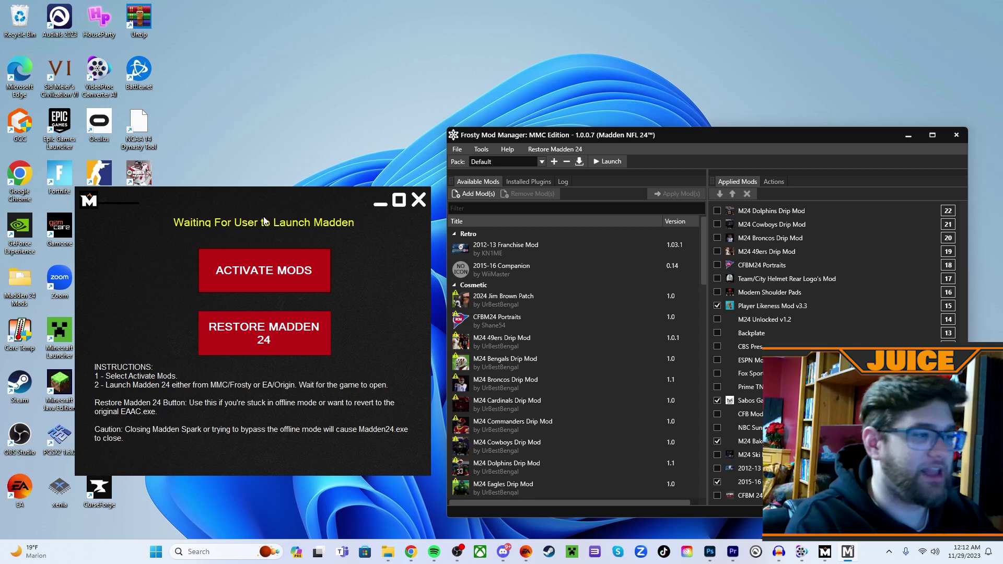
{"action": "left_click", "coordinate": [474, 194]}
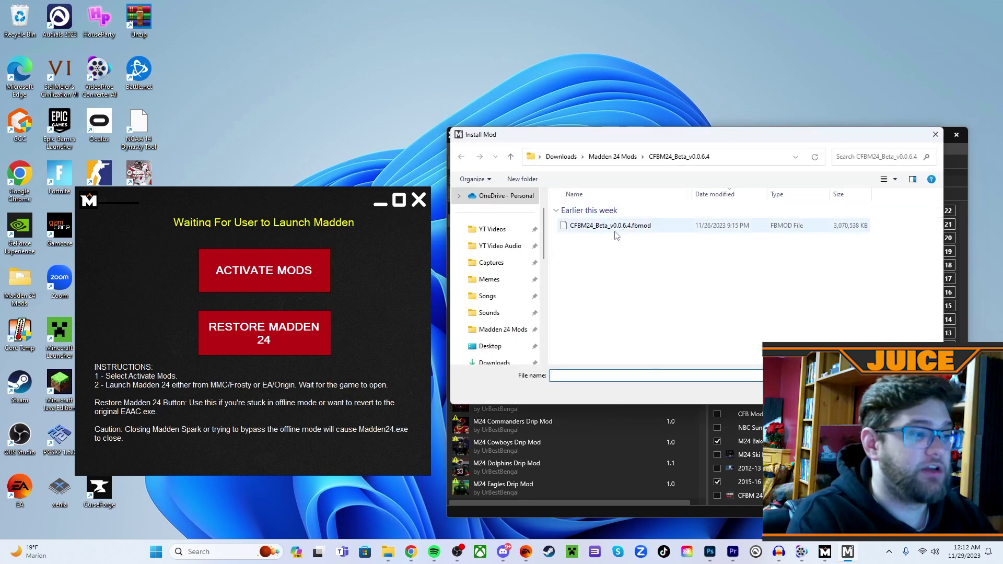
{"action": "left_click", "coordinate": [935, 134]}
Select the CFBM 24 mod under College Mod and view its description and actions.
{"action": "scroll", "coordinate": [575, 292], "scroll_direction": "down", "scroll_amount": 10}
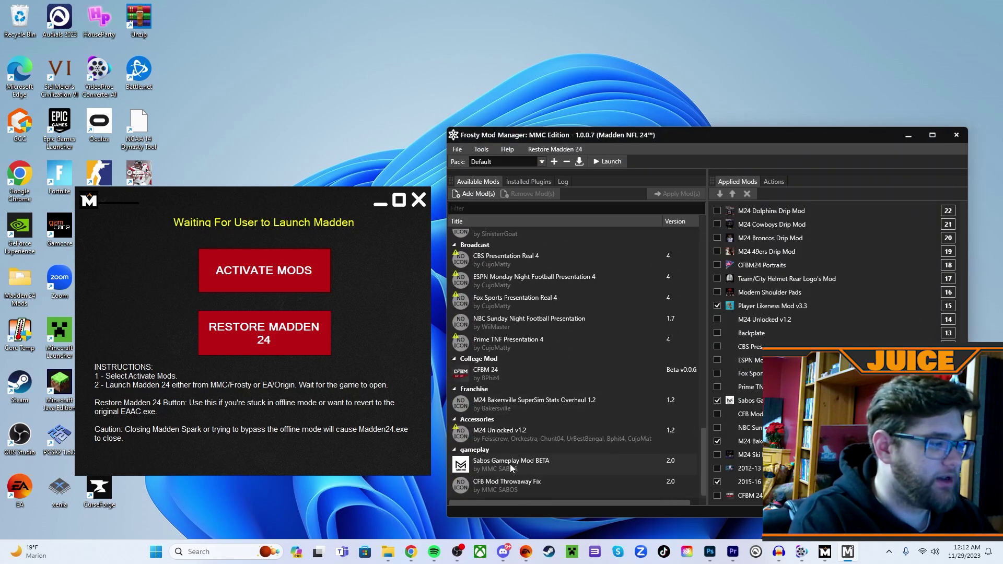
{"action": "scroll", "coordinate": [490, 382], "scroll_direction": "up", "scroll_amount": 1}
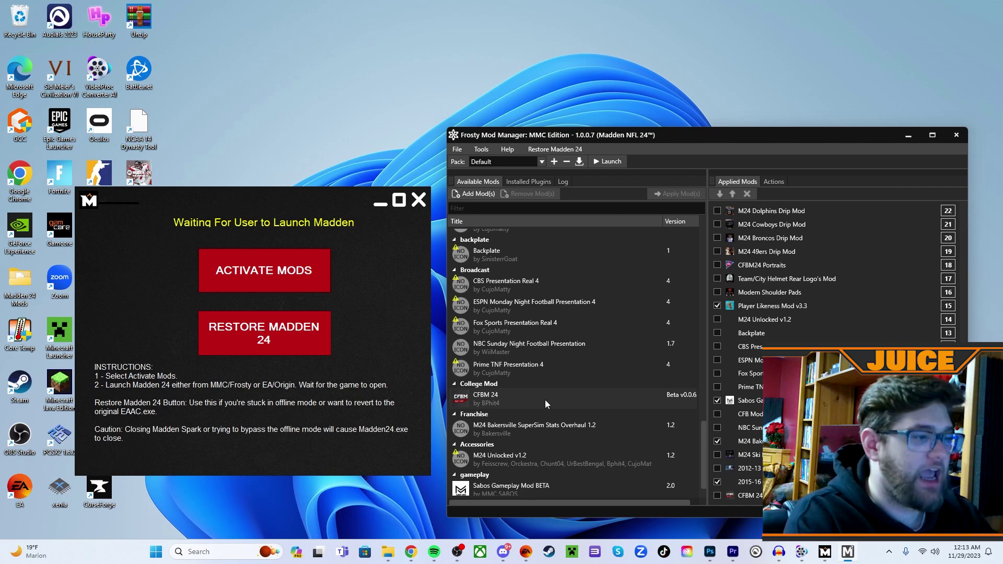
{"action": "left_click", "coordinate": [525, 391]}
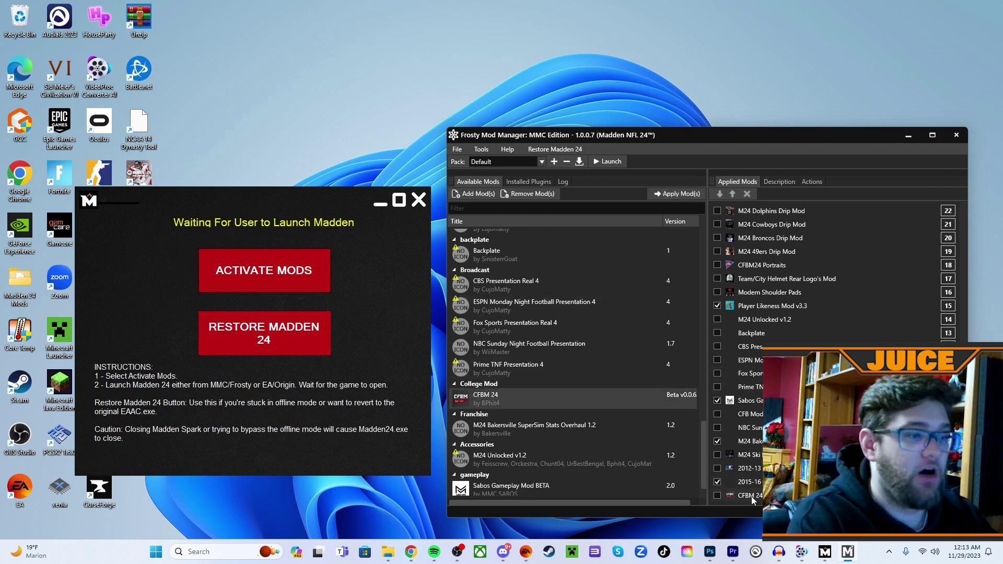
{"action": "left_click", "coordinate": [779, 182]}
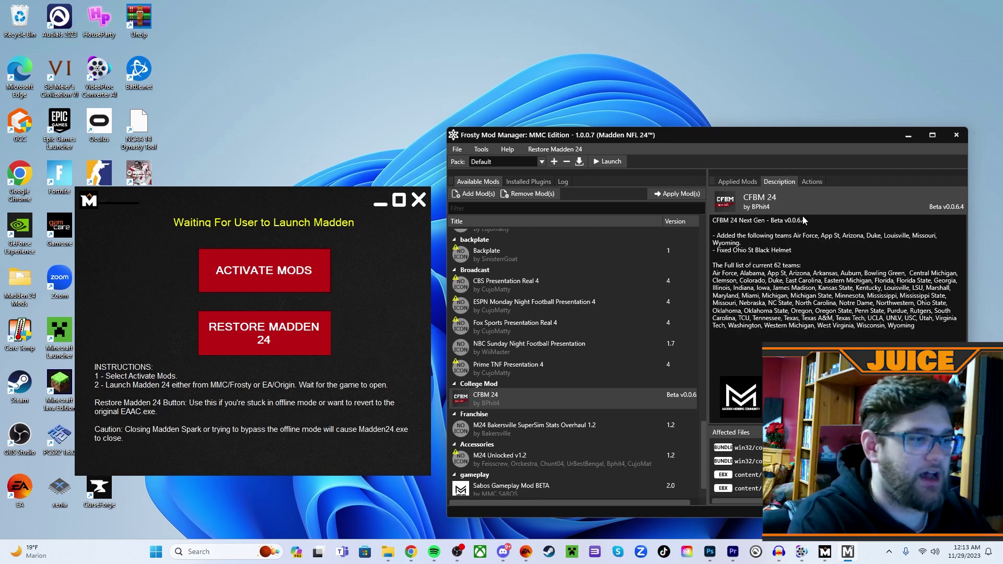
{"action": "left_click", "coordinate": [810, 181]}
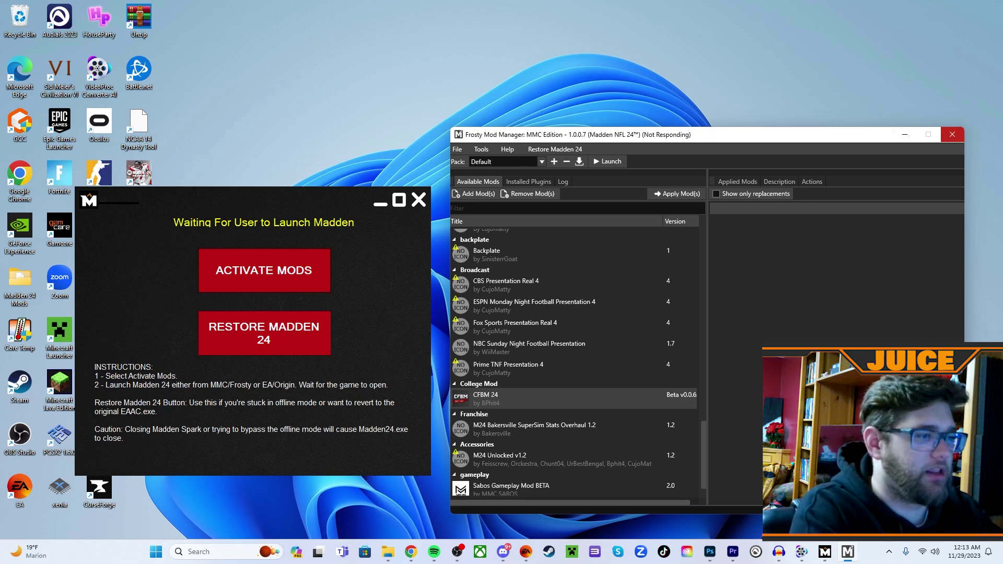
Close the unresponsive Frosty Mod Manager, reopen it with the Madden NFL 24 profile, and place its window beside Madden Spark.
{"action": "left_click", "coordinate": [951, 139]}
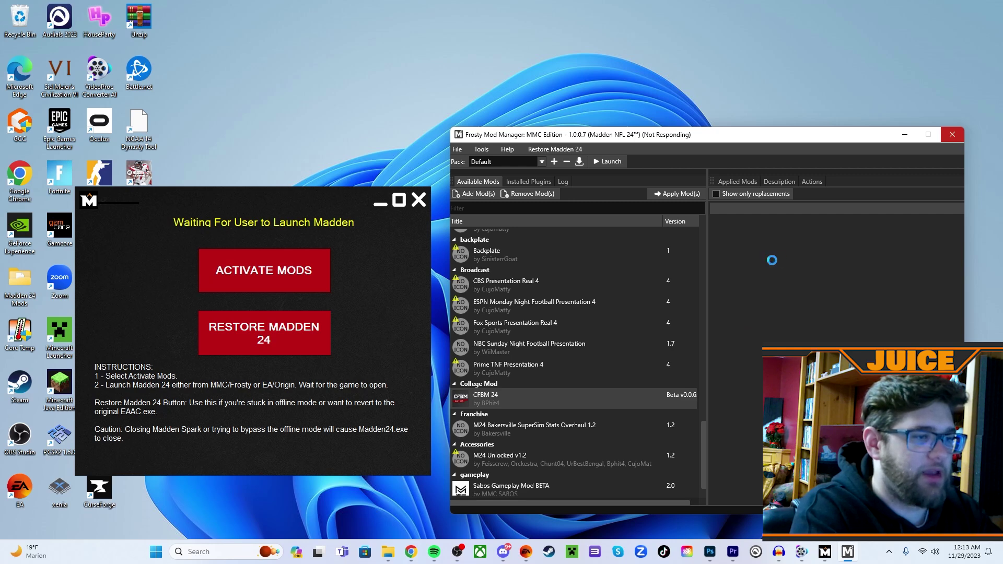
{"action": "left_click", "coordinate": [671, 333]}
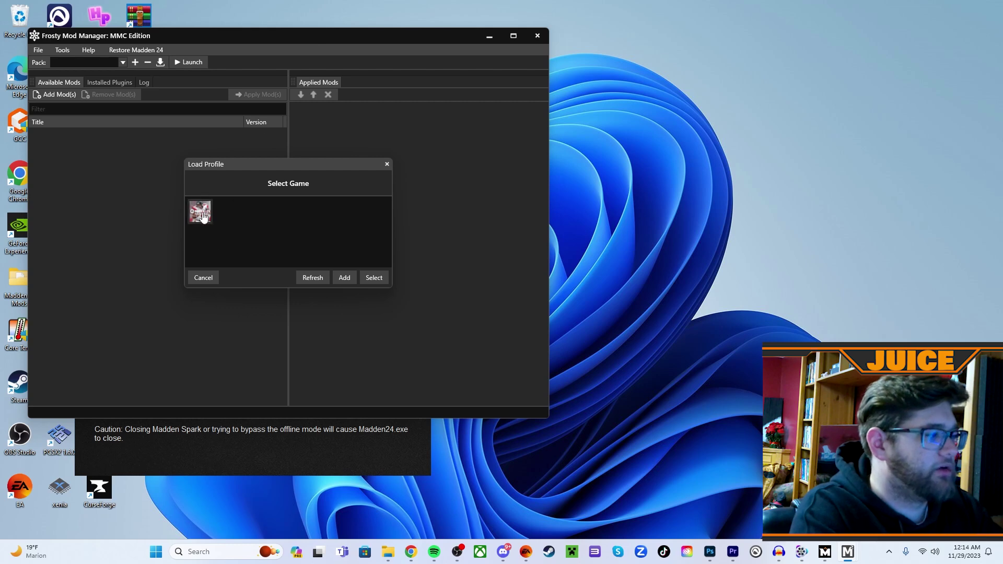
{"action": "left_click", "coordinate": [202, 215]}
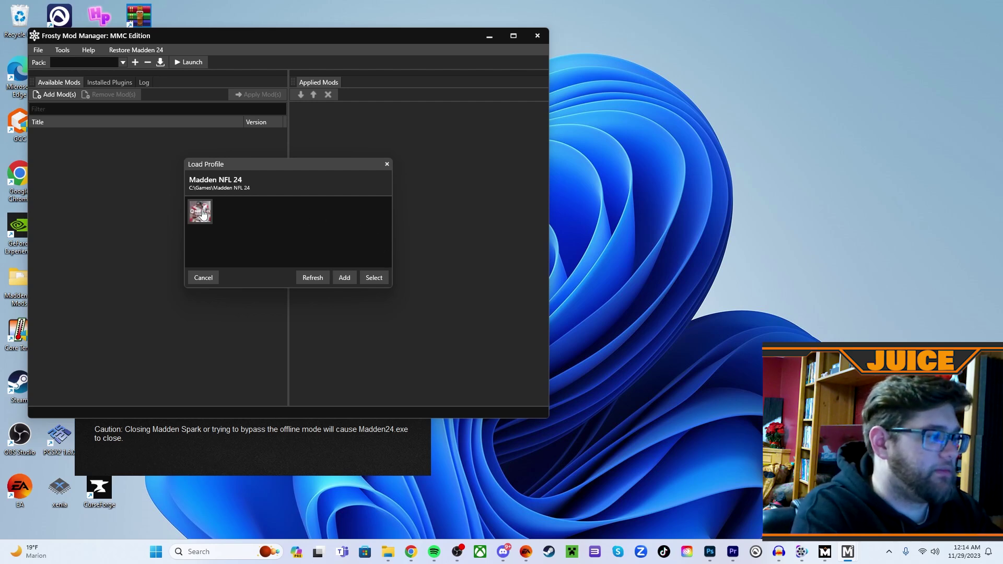
{"action": "left_click", "coordinate": [374, 278]}
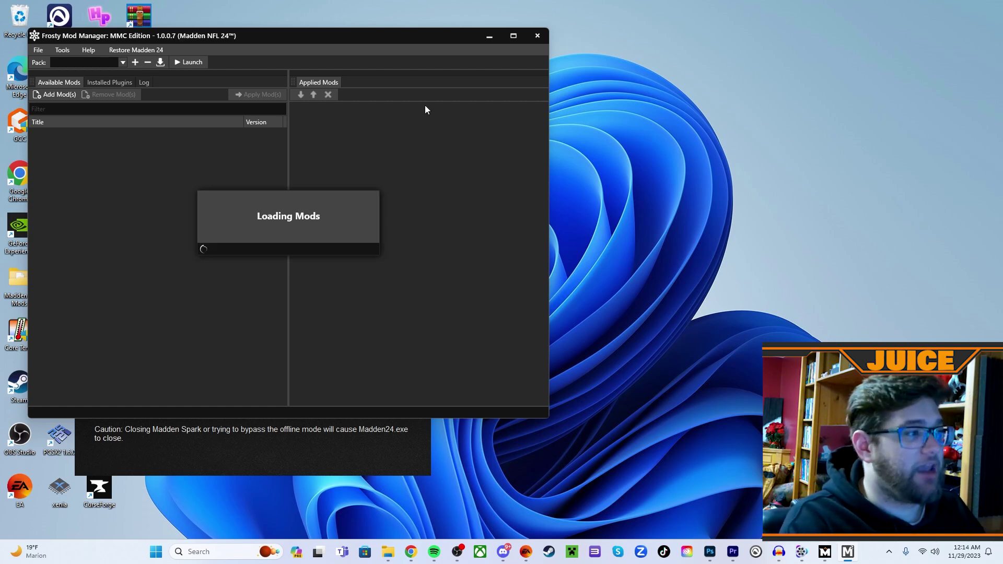
{"action": "left_click_drag", "start_coordinate": [294, 36], "coordinate": [716, 120]}
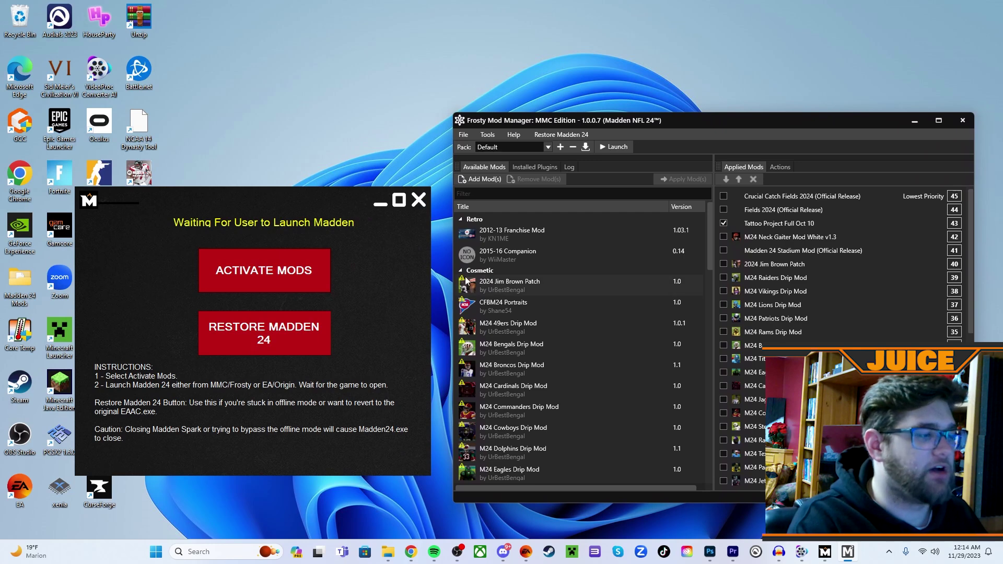
Enable the CFBM 24 mod in the applied mods and disable the 2015-16 mod.
{"action": "scroll", "coordinate": [507, 312], "scroll_direction": "down", "scroll_amount": 15}
{"action": "scroll", "coordinate": [599, 314], "scroll_direction": "down", "scroll_amount": 10}
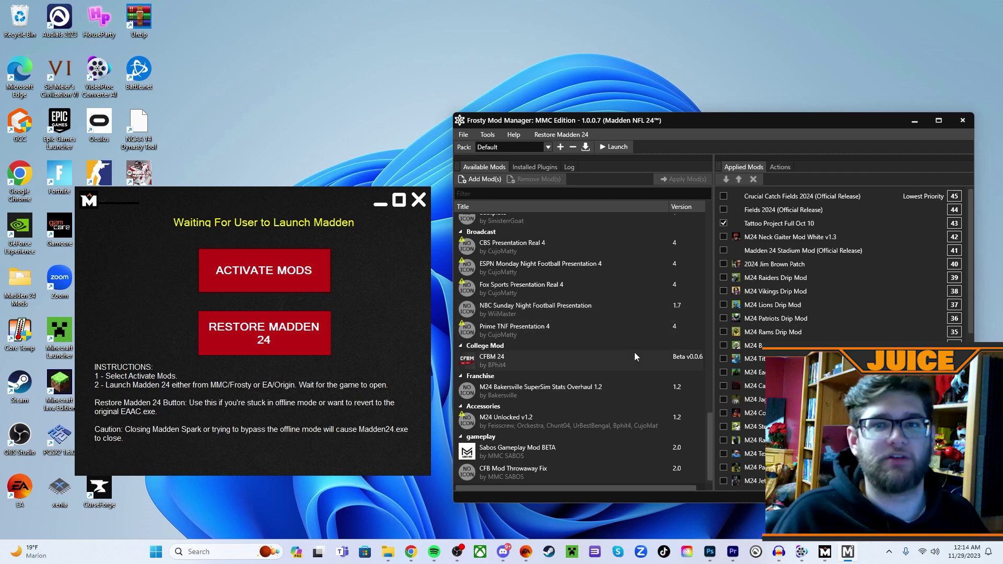
{"action": "scroll", "coordinate": [610, 350], "scroll_direction": "down", "scroll_amount": 1}
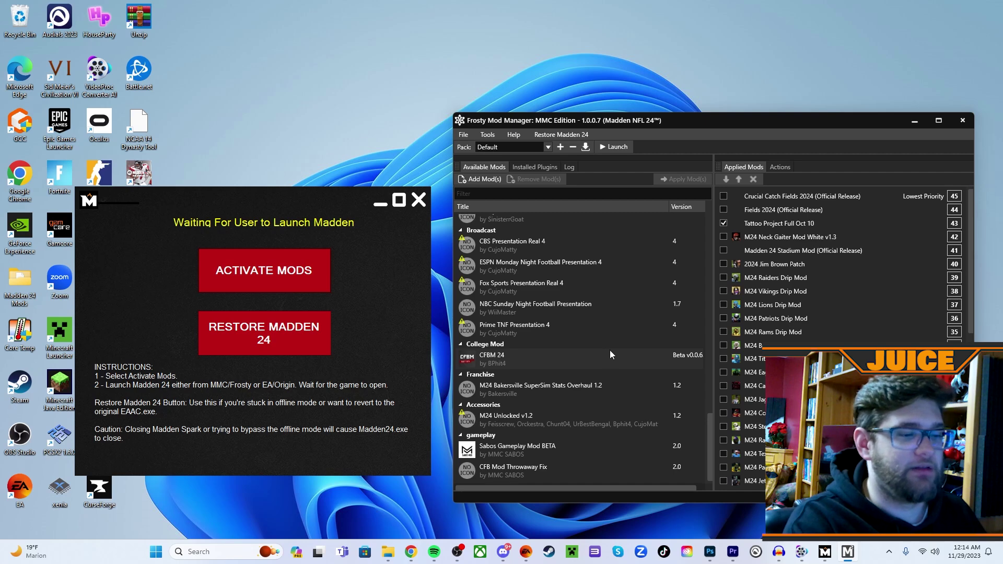
{"action": "scroll", "coordinate": [835, 262], "scroll_direction": "down", "scroll_amount": 8}
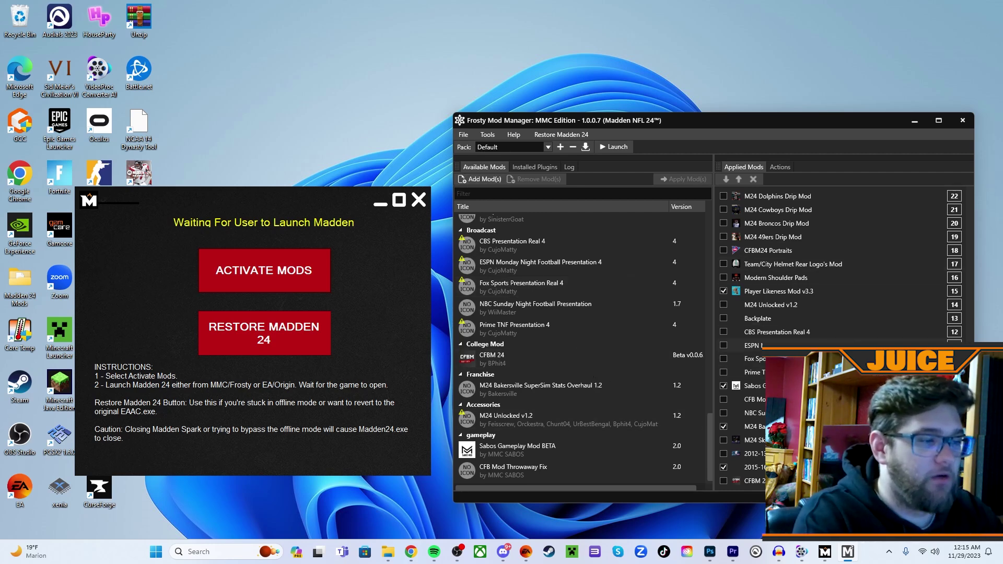
{"action": "left_click", "coordinate": [724, 481]}
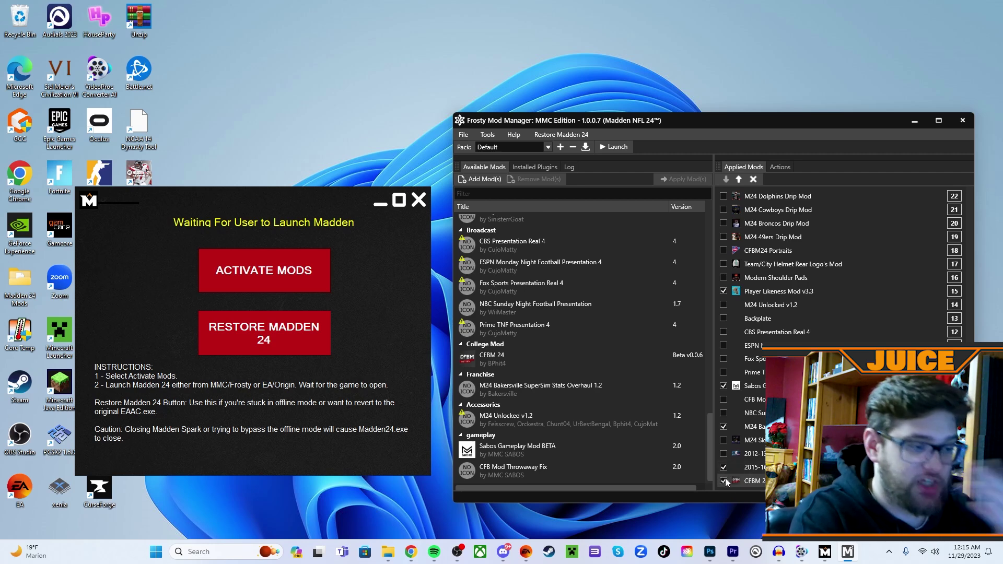
{"action": "left_click", "coordinate": [724, 467]}
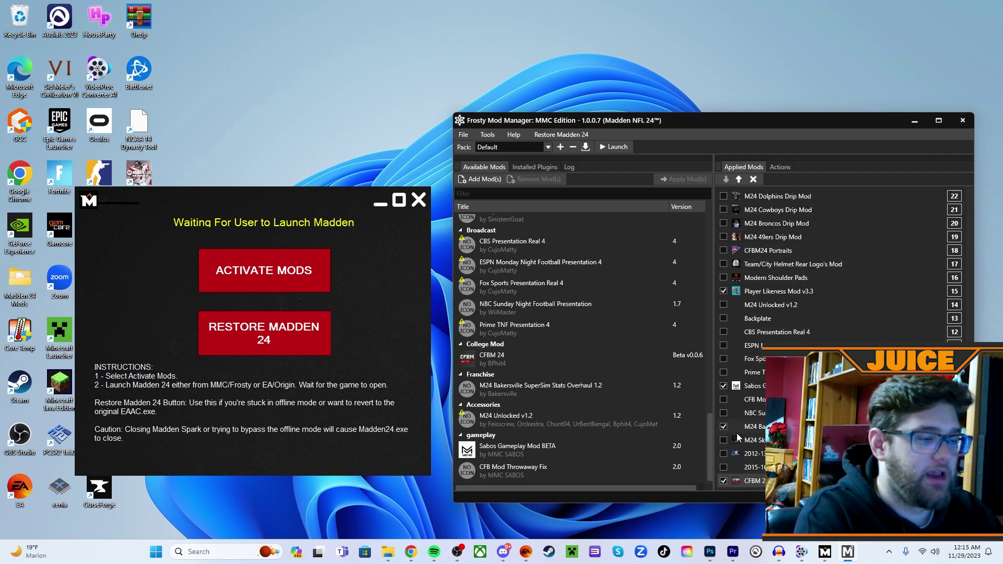
Disable the CFBM 24 mod, enable the 2012-13 mod, and review the remaining applied mods.
{"action": "left_click", "coordinate": [723, 480]}
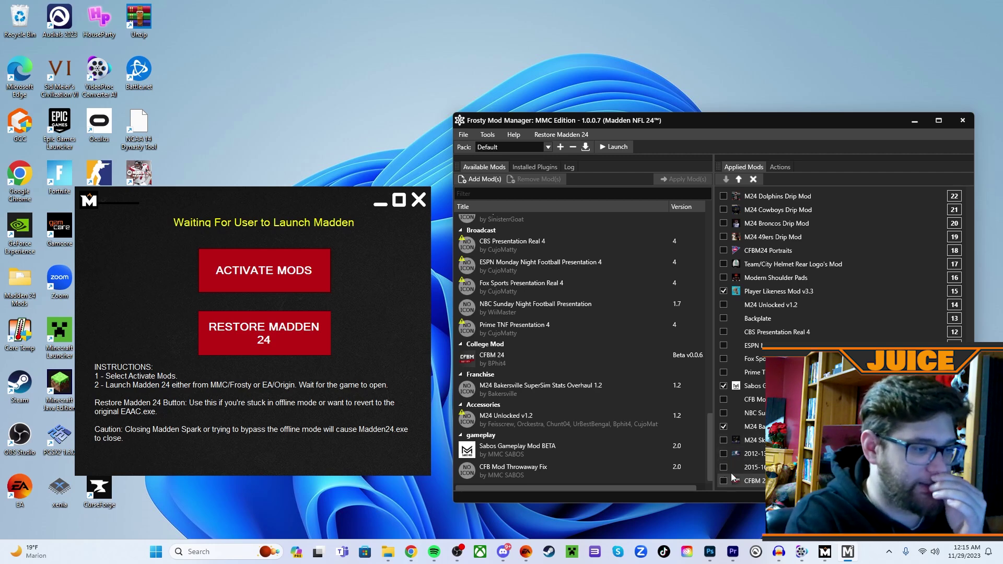
{"action": "left_click", "coordinate": [723, 453]}
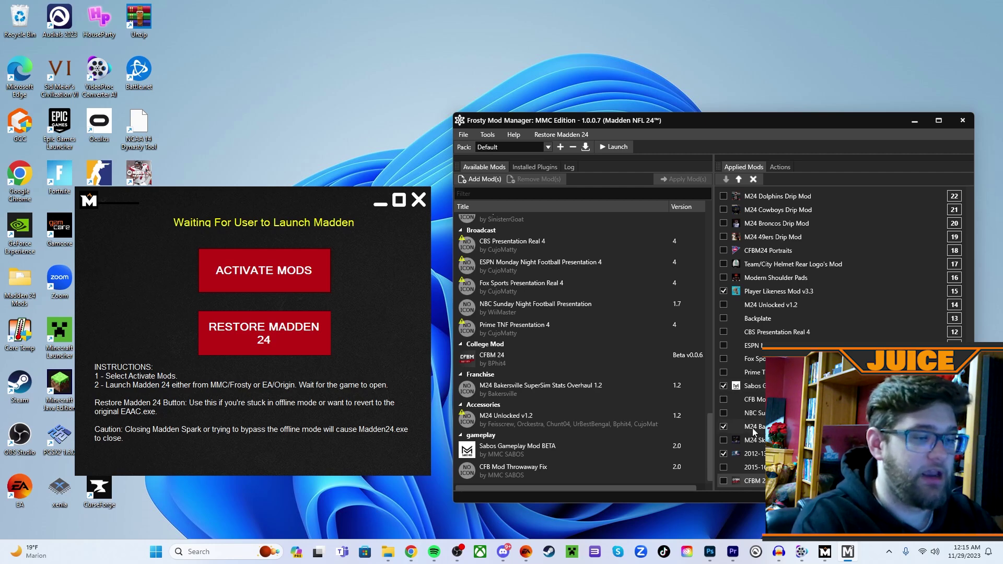
{"action": "scroll", "coordinate": [759, 431], "scroll_direction": "up", "scroll_amount": 3}
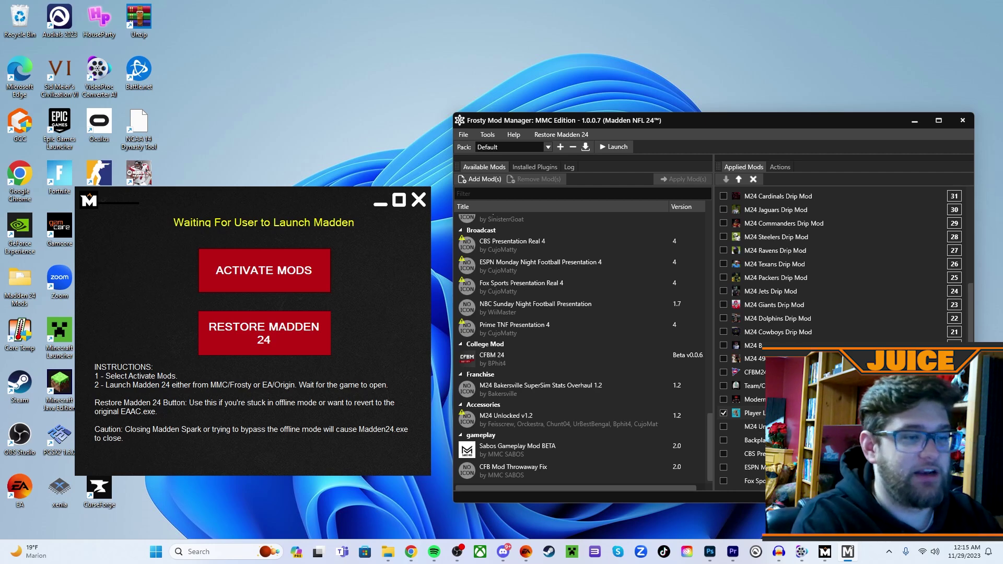
{"action": "scroll", "coordinate": [888, 280], "scroll_direction": "down", "scroll_amount": 3}
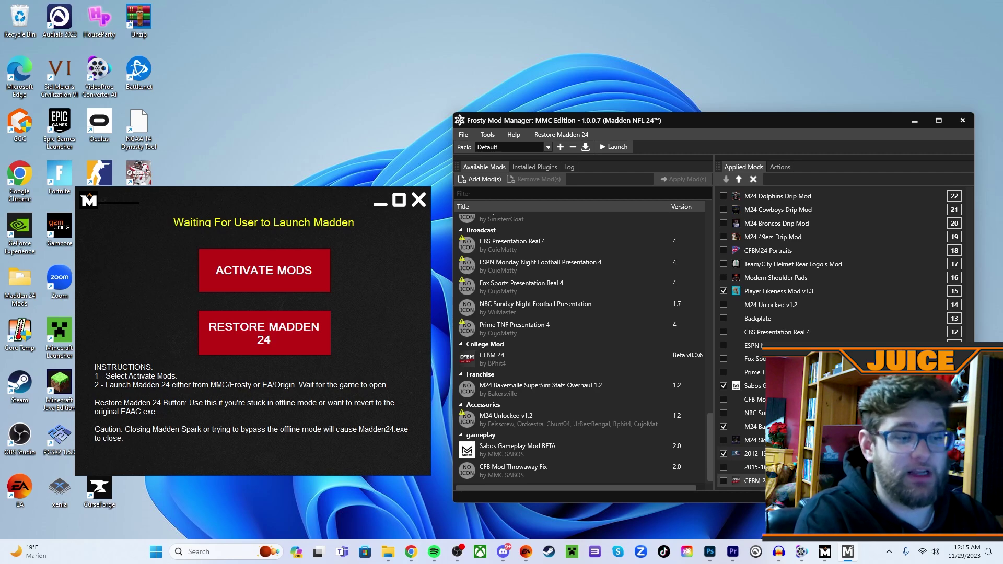
{"action": "scroll", "coordinate": [847, 299], "scroll_direction": "up", "scroll_amount": 8}
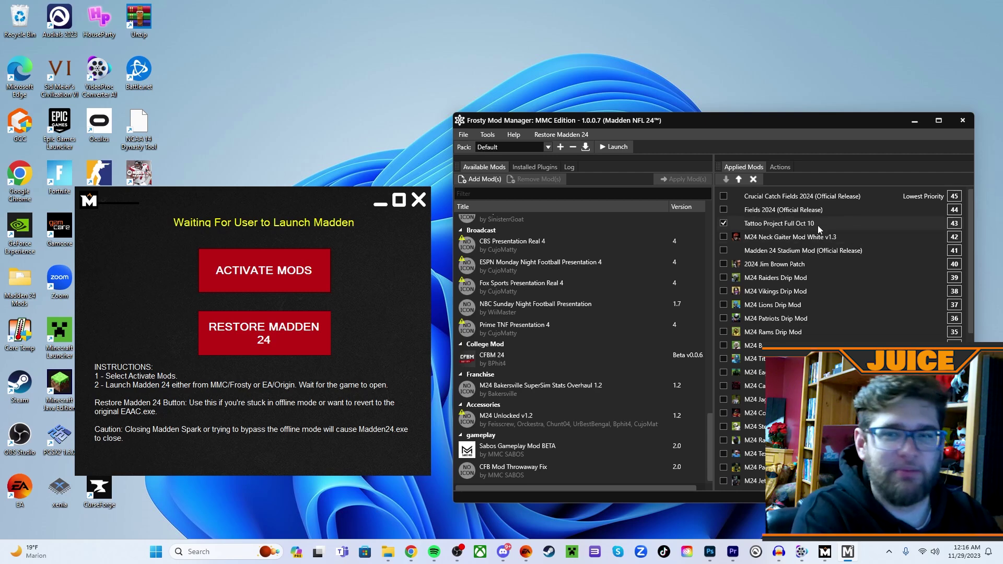
{"action": "scroll", "coordinate": [814, 272], "scroll_direction": "down", "scroll_amount": 8}
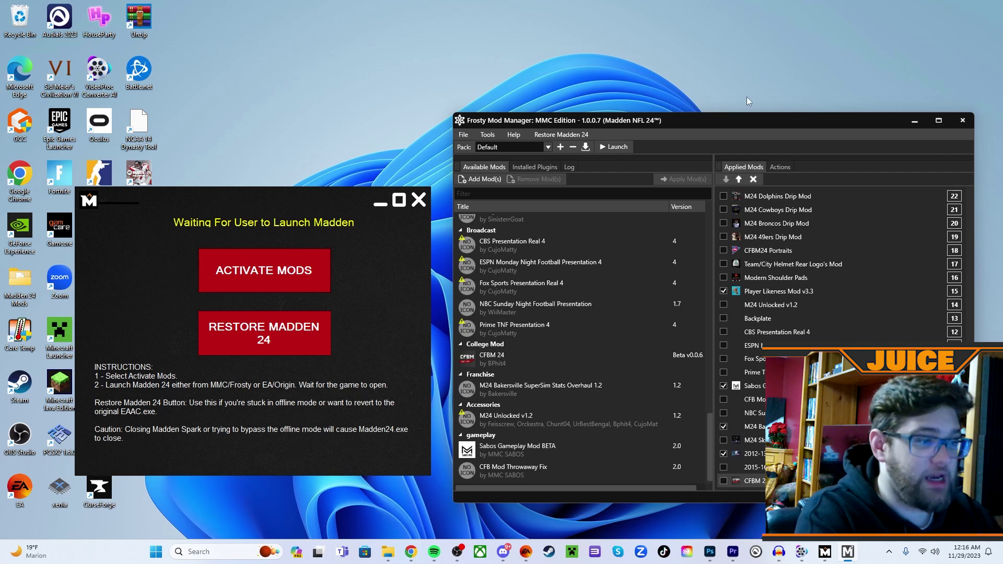
Review the applied mods in Frosty Mod Manager and try to launch Madden NFL 24 with them.
{"action": "scroll", "coordinate": [754, 339], "scroll_direction": "up", "scroll_amount": 8}
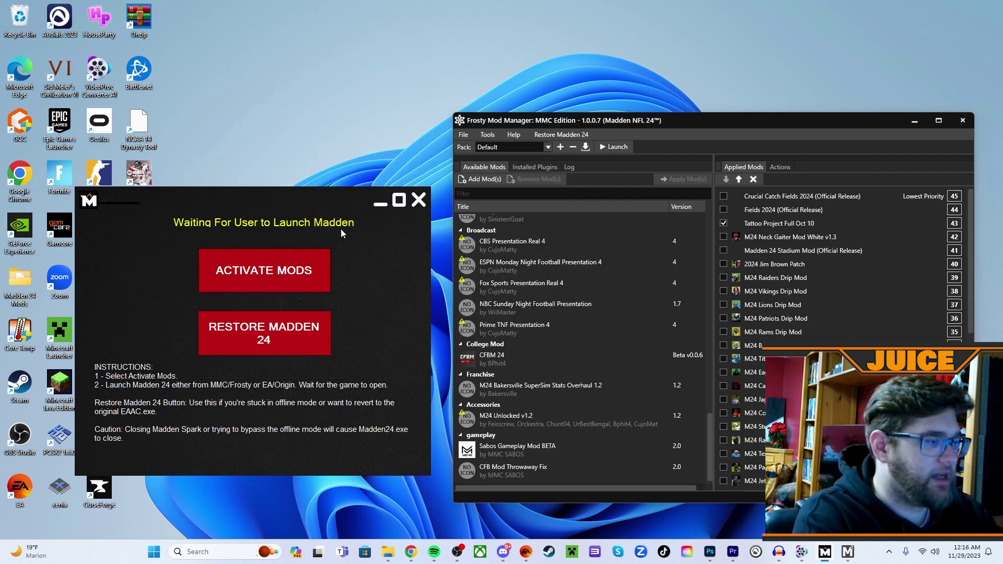
{"action": "scroll", "coordinate": [762, 334], "scroll_direction": "down", "scroll_amount": 8}
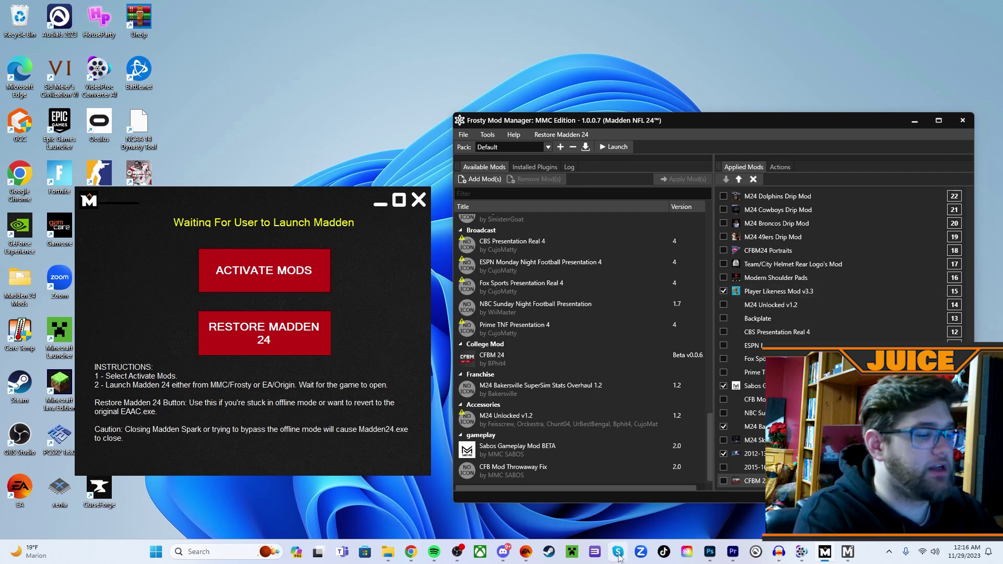
{"action": "mouse_move", "coordinate": [527, 557]}
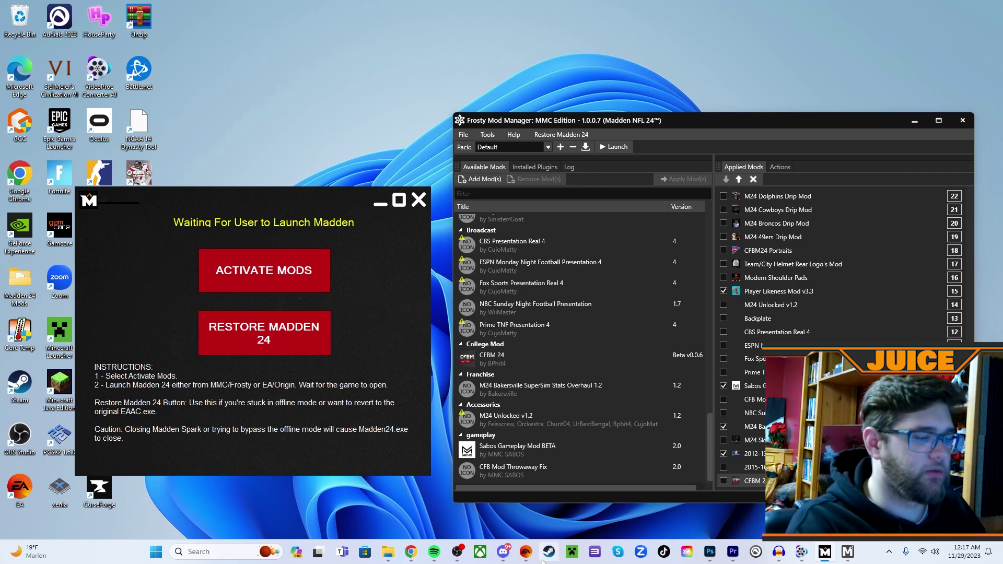
{"action": "mouse_move", "coordinate": [526, 553]}
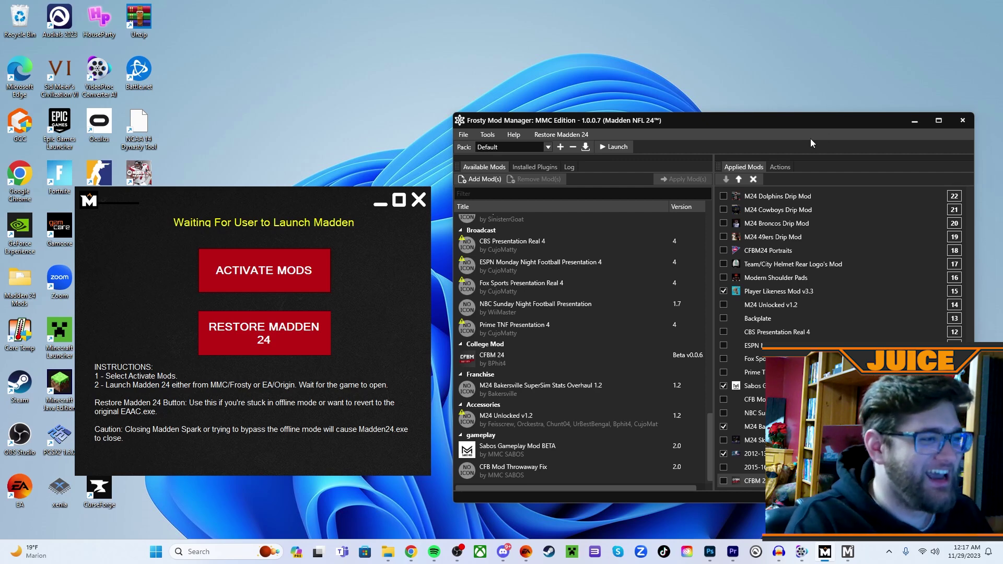
{"action": "left_click", "coordinate": [613, 151]}
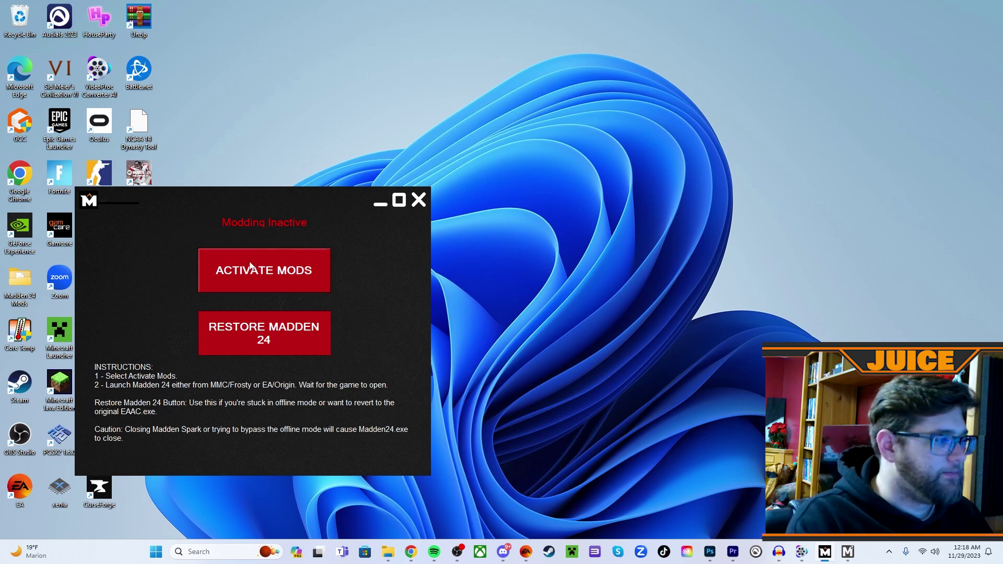
Bring Frosty Mod Manager back up, activate mods in Madden Spark, and launch Madden NFL 24 again.
{"action": "left_click", "coordinate": [847, 553]}
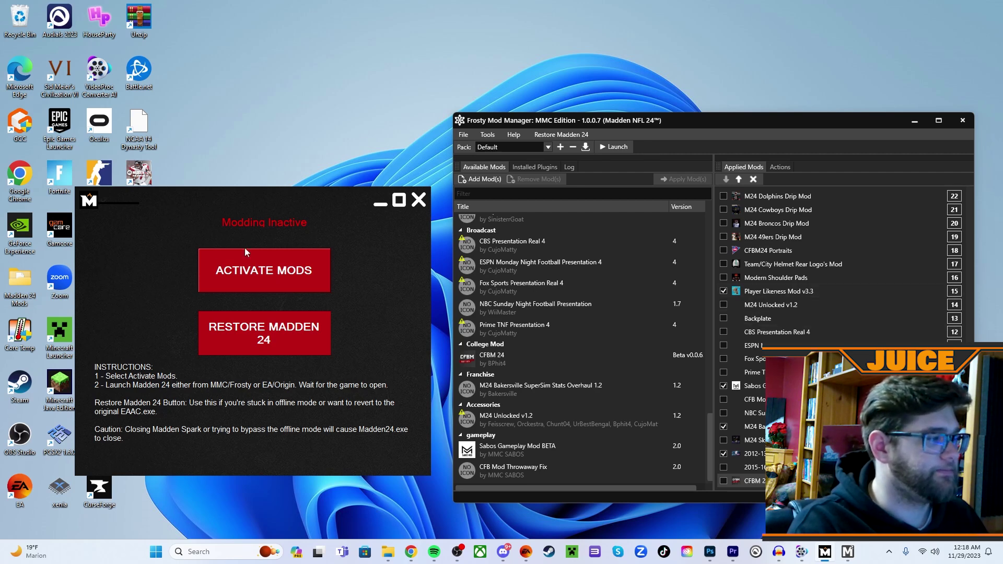
{"action": "left_click", "coordinate": [219, 267]}
{"action": "left_click", "coordinate": [616, 147]}
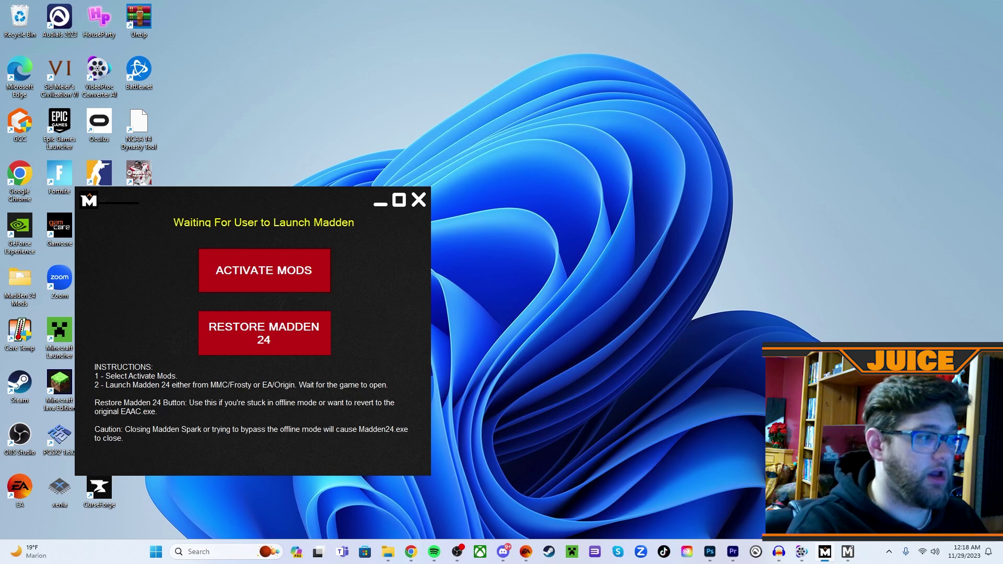
Reopen Frosty Mod Manager and disable every applied mod except 2012-13, including Sabos Gameplay, Bakersville SuperSim, Player Likeness v3.3 and Tattoo Project.
{"action": "left_click", "coordinate": [846, 551]}
{"action": "left_click", "coordinate": [723, 386]}
{"action": "left_click", "coordinate": [723, 427]}
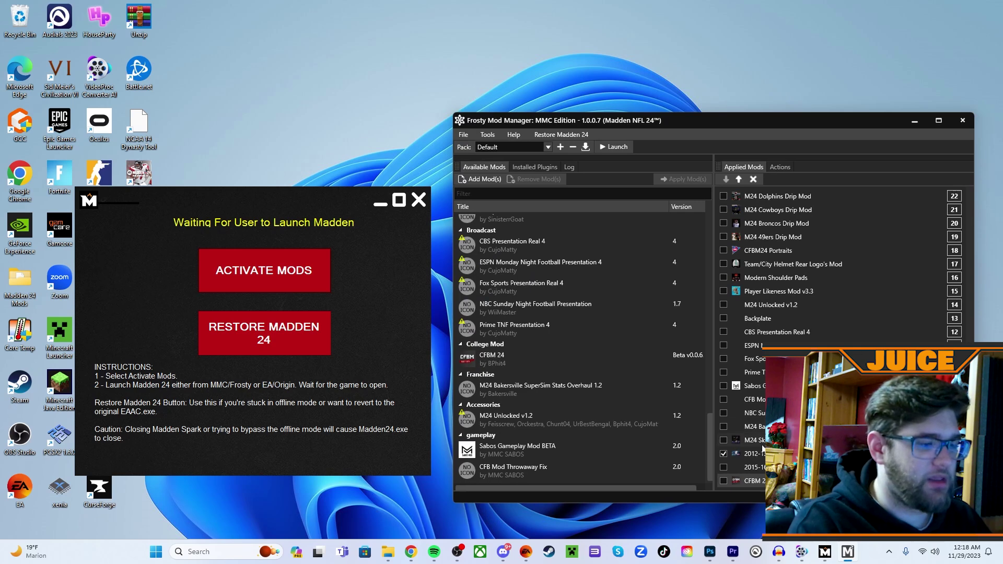
{"action": "scroll", "coordinate": [760, 366], "scroll_direction": "up", "scroll_amount": 10}
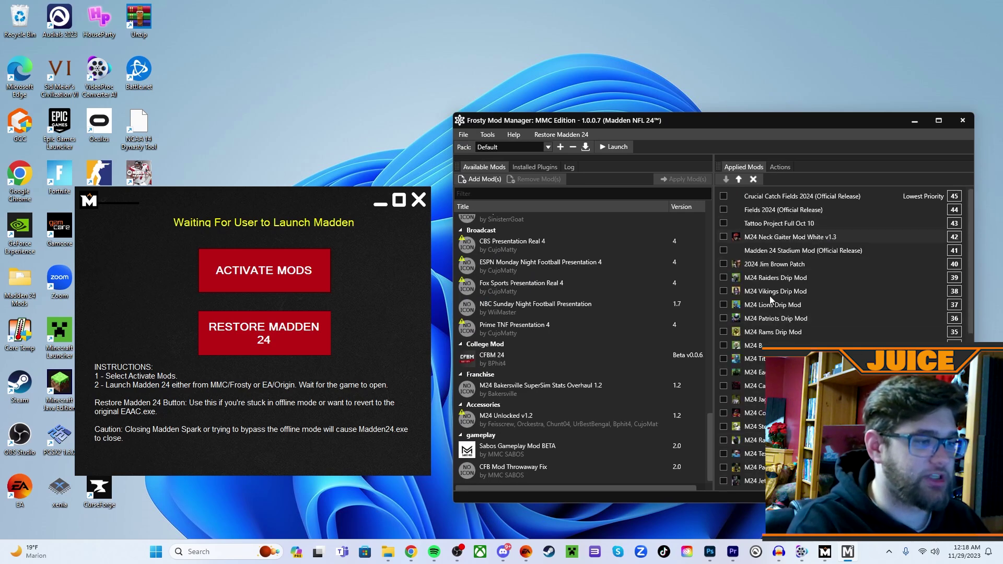
{"action": "scroll", "coordinate": [752, 271], "scroll_direction": "down", "scroll_amount": 8}
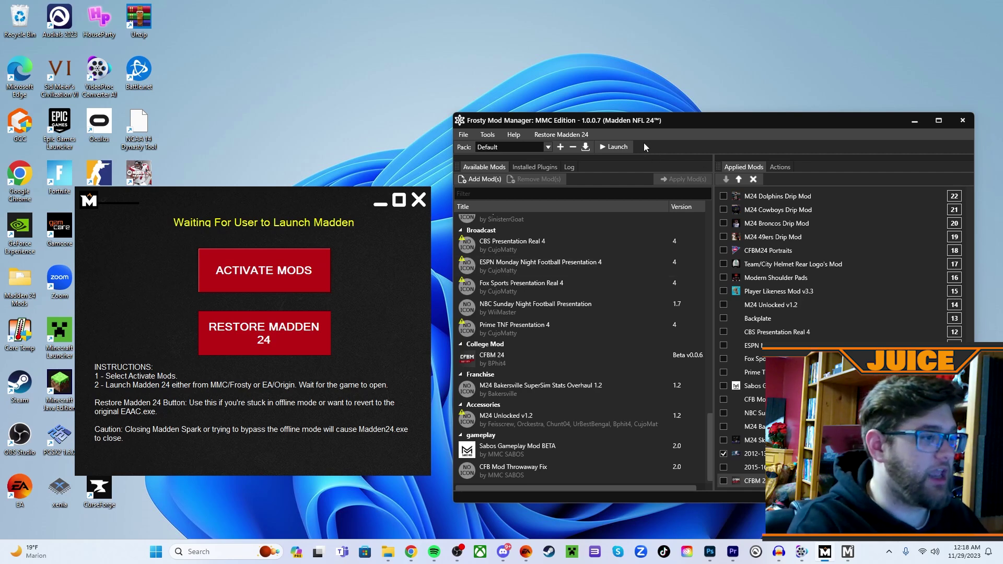
Launch Madden NFL 24 with only the 2012-13 mod enabled.
{"action": "left_click", "coordinate": [604, 149]}
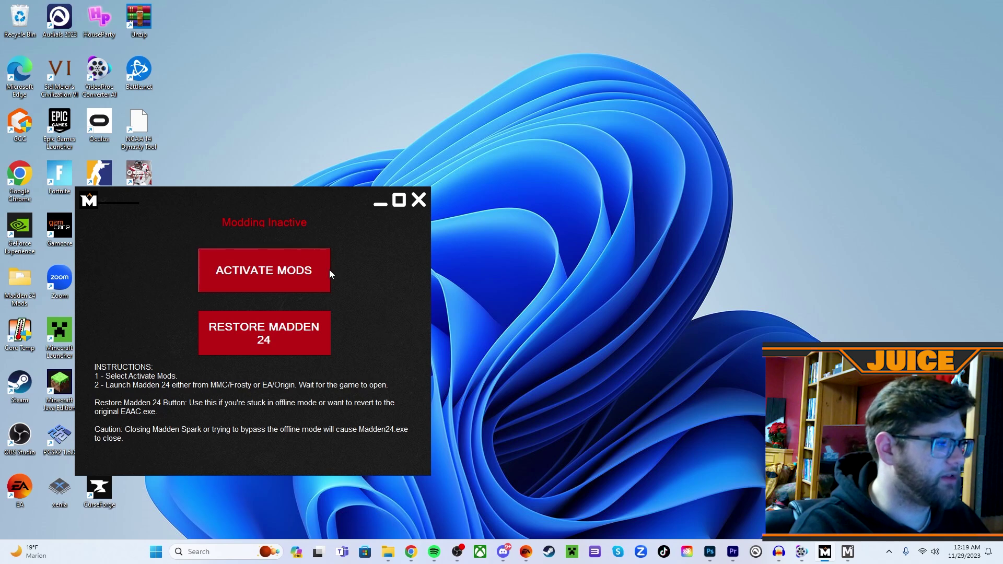
{"action": "mouse_move", "coordinate": [526, 559]}
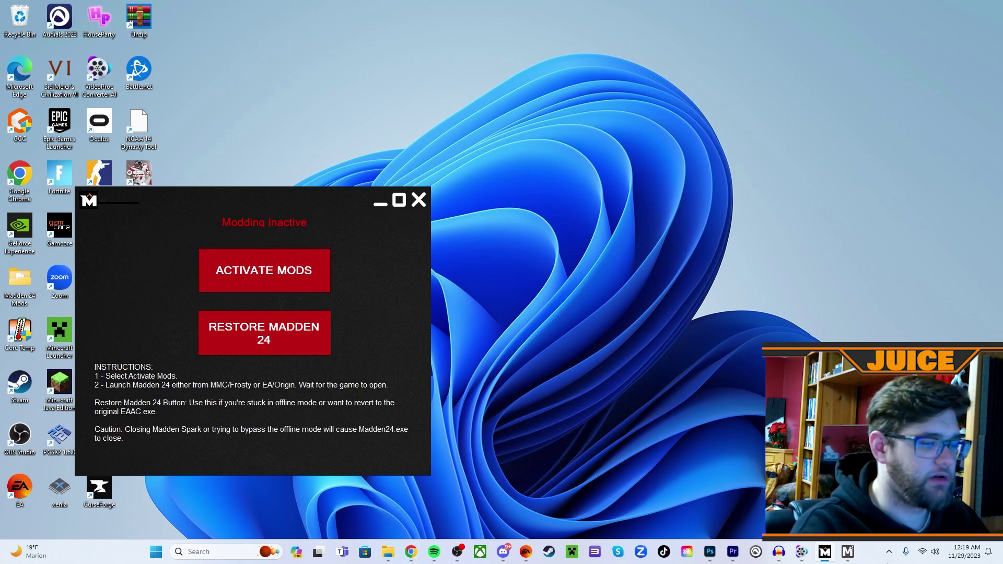
{"action": "left_click", "coordinate": [847, 555]}
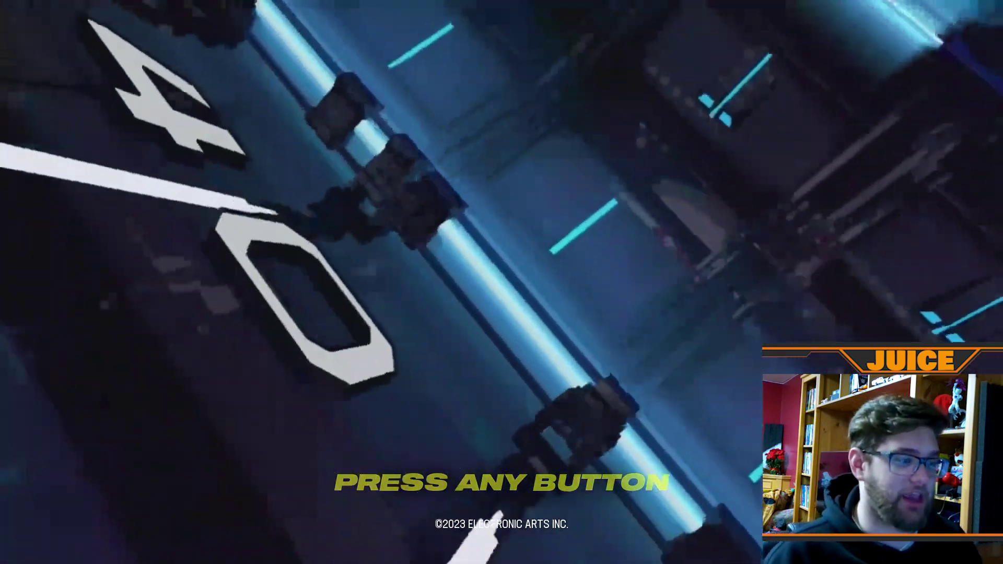
Continue past the game's title screen to the main menu, dismissing the EA server connection notice.
{"action": "key", "text": "Return"}
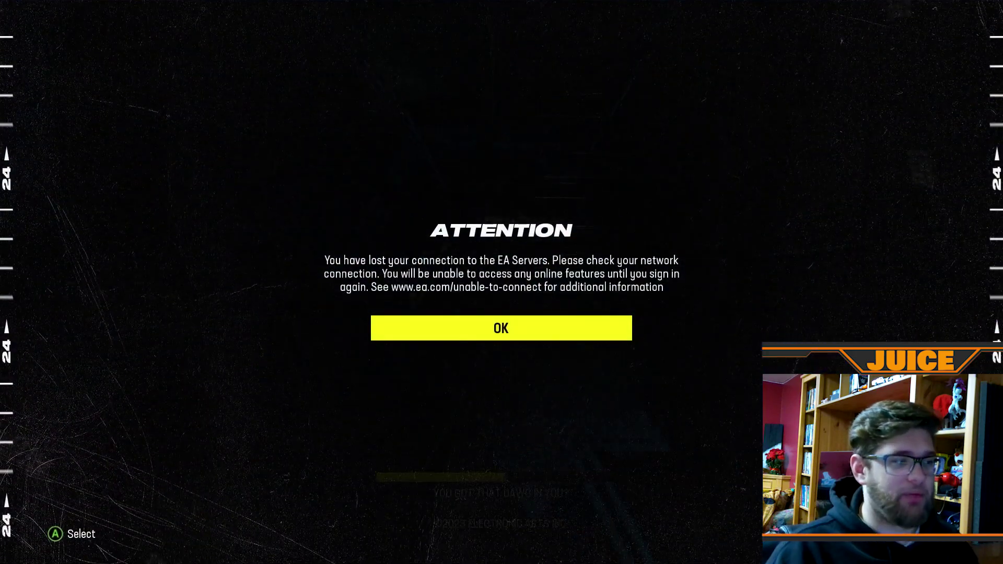
{"action": "key", "text": "Return"}
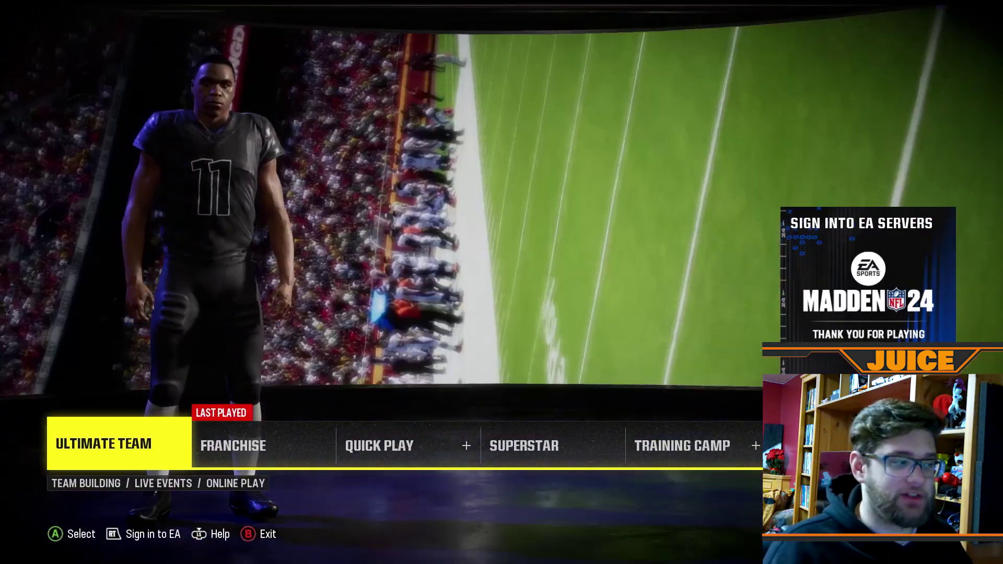
{"action": "key", "text": "Right"}
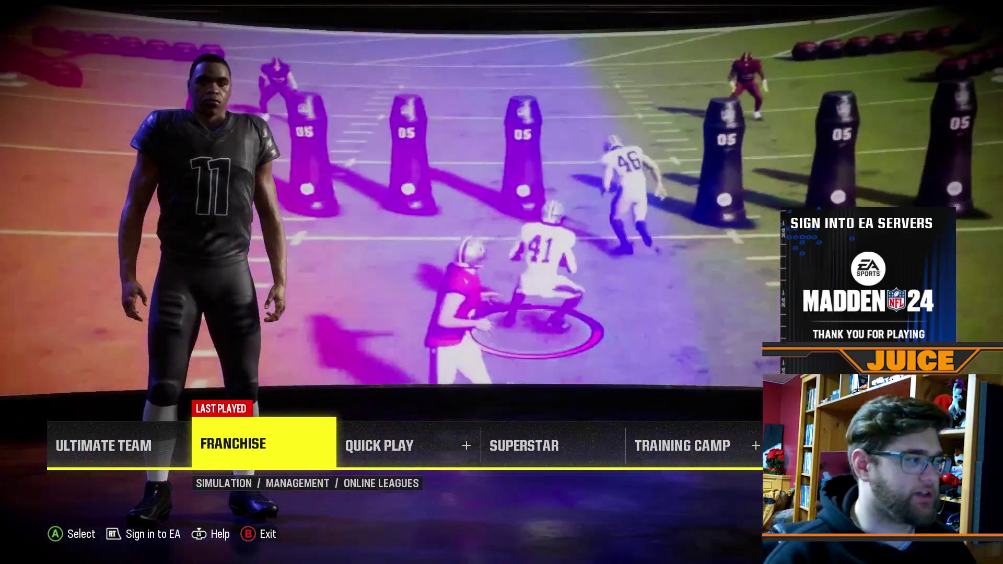
{"action": "key", "text": "Right"}
{"action": "key", "text": "Left"}
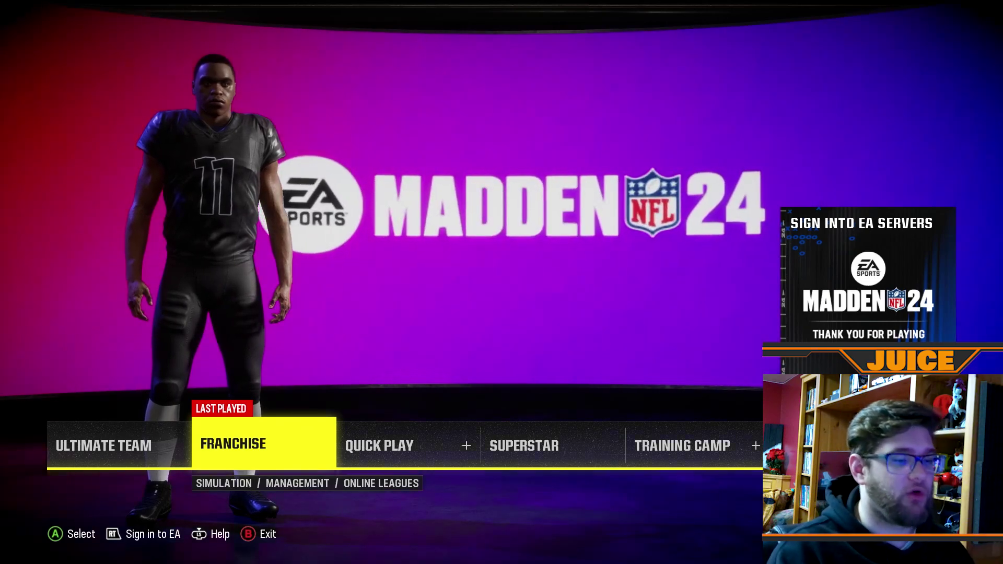
Open Load and Delete Files under Share & Manage Files in the Creation Center.
{"action": "key", "text": "Right"}
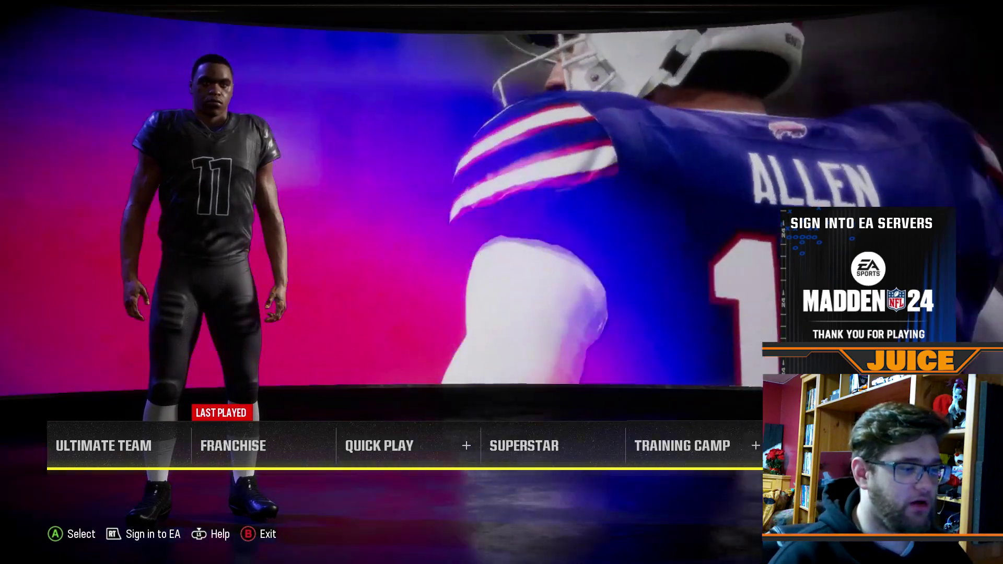
{"action": "key", "text": "Right"}
{"action": "key", "text": "Right"}
{"action": "key", "text": "Right"}
{"action": "key", "text": "Right"}
{"action": "key", "text": "Right"}
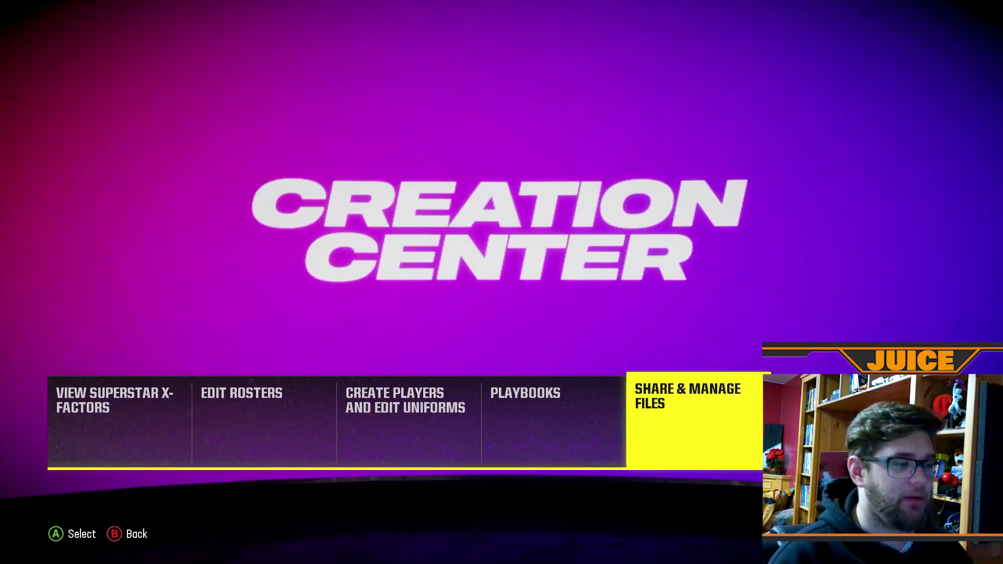
{"action": "key", "text": "Return"}
{"action": "key", "text": "Right"}
{"action": "key", "text": "Right"}
{"action": "key", "text": "Return"}
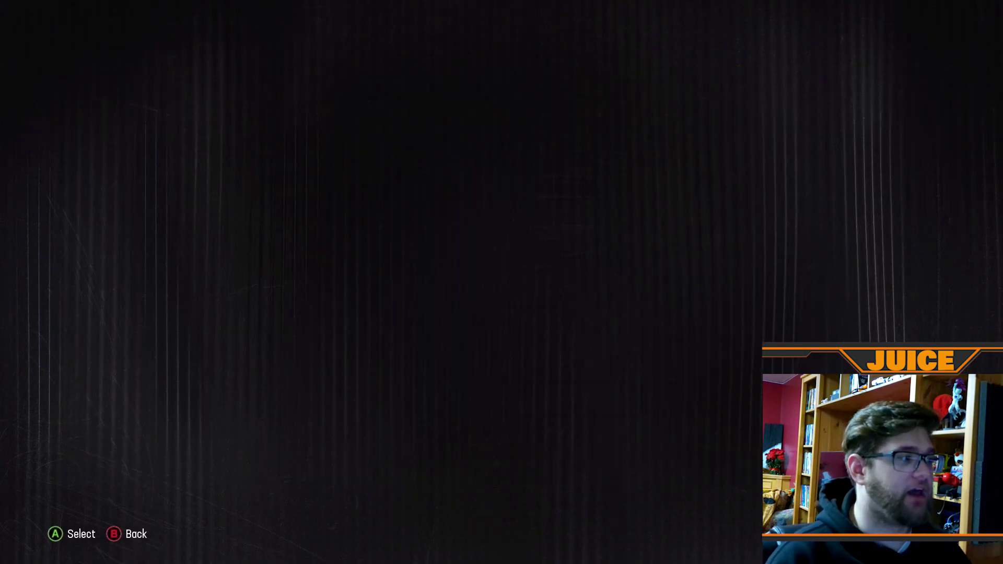
Examine the roster files available to load.
{"action": "key", "text": "Right"}
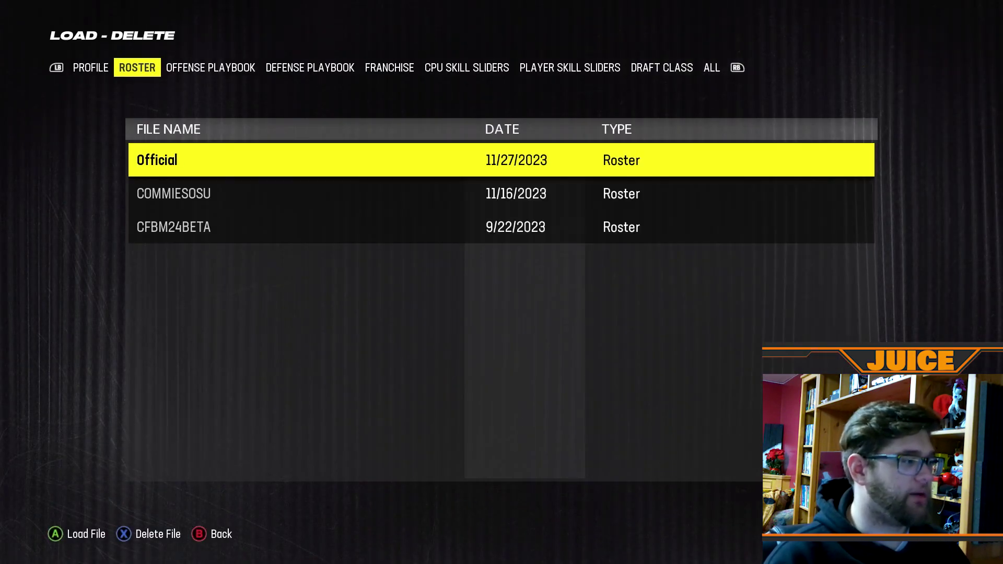
{"action": "key", "text": "Down"}
{"action": "key", "text": "Down"}
{"action": "key", "text": "Down"}
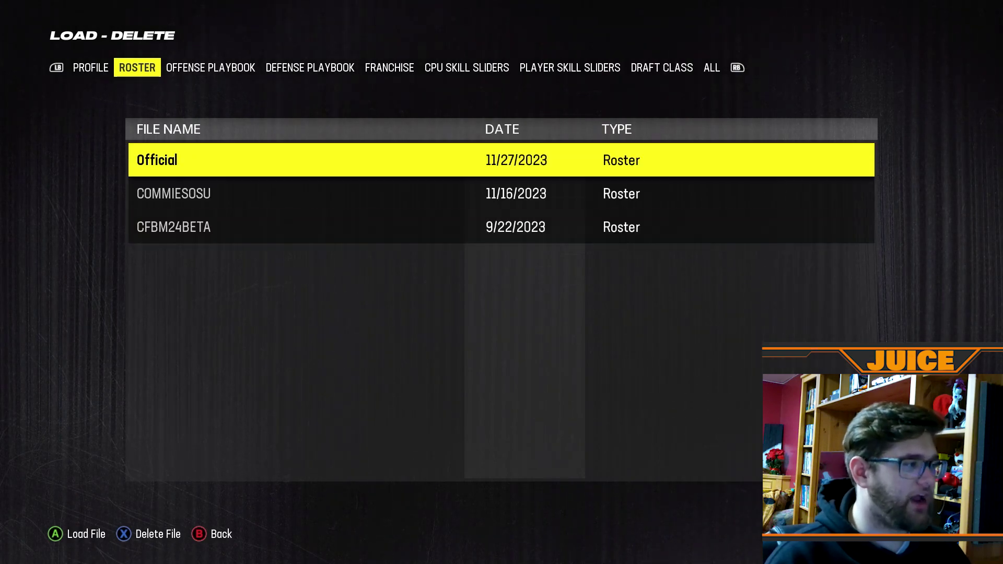
{"action": "key", "text": "Up"}
Examine the franchise files in the load and delete list.
{"action": "key", "text": "Right"}
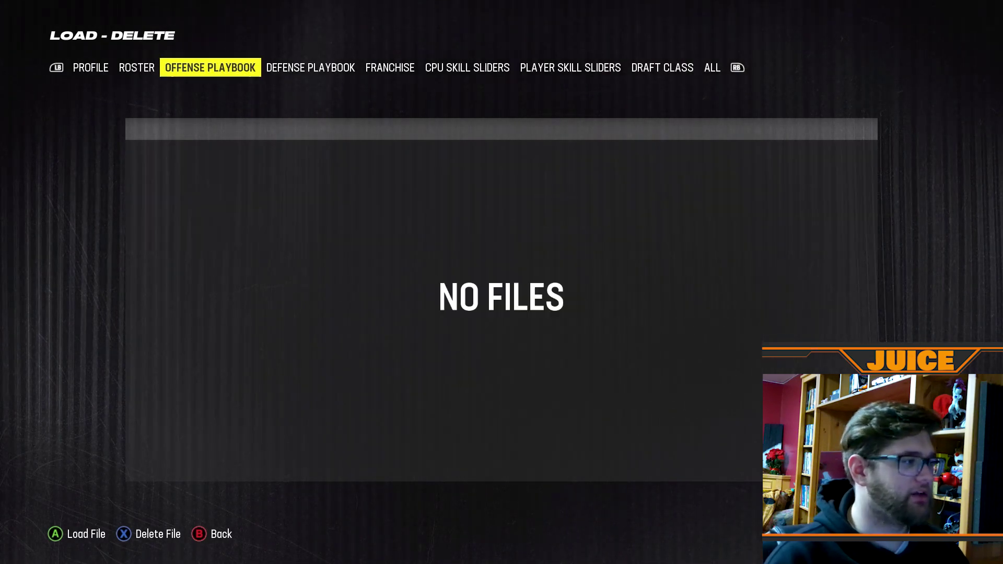
{"action": "key", "text": "Right"}
{"action": "key", "text": "Right"}
{"action": "key", "text": "Right"}
{"action": "key", "text": "Left"}
{"action": "key", "text": "Down"}
{"action": "key", "text": "Down"}
{"action": "key", "text": "Down"}
{"action": "key", "text": "Down"}
{"action": "key", "text": "Down"}
{"action": "key", "text": "Down"}
{"action": "key", "text": "Down"}
{"action": "key", "text": "Down"}
{"action": "key", "text": "Down"}
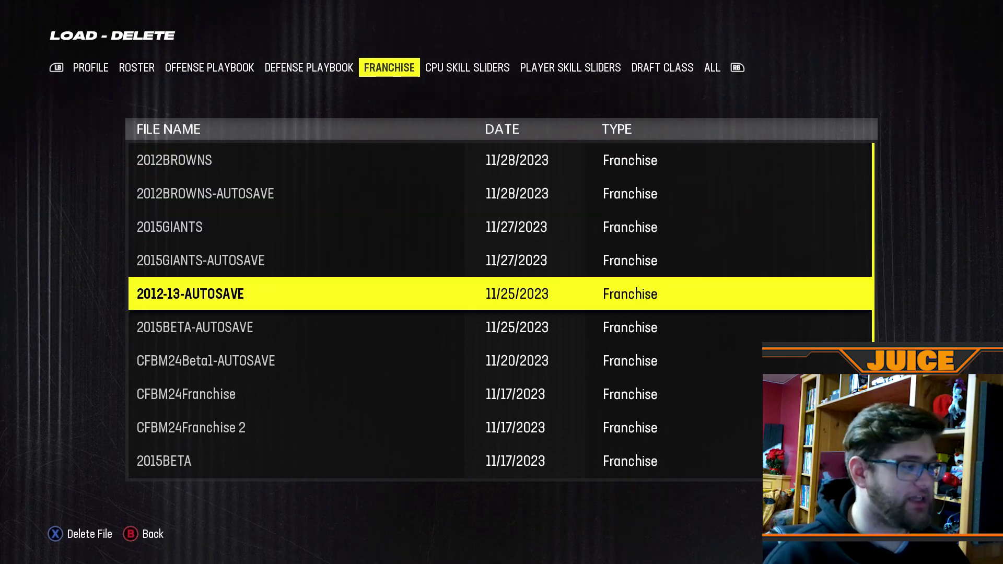
Examine the draft class files in the load and delete list.
{"action": "key", "text": "Right"}
{"action": "key", "text": "Right"}
{"action": "key", "text": "Right"}
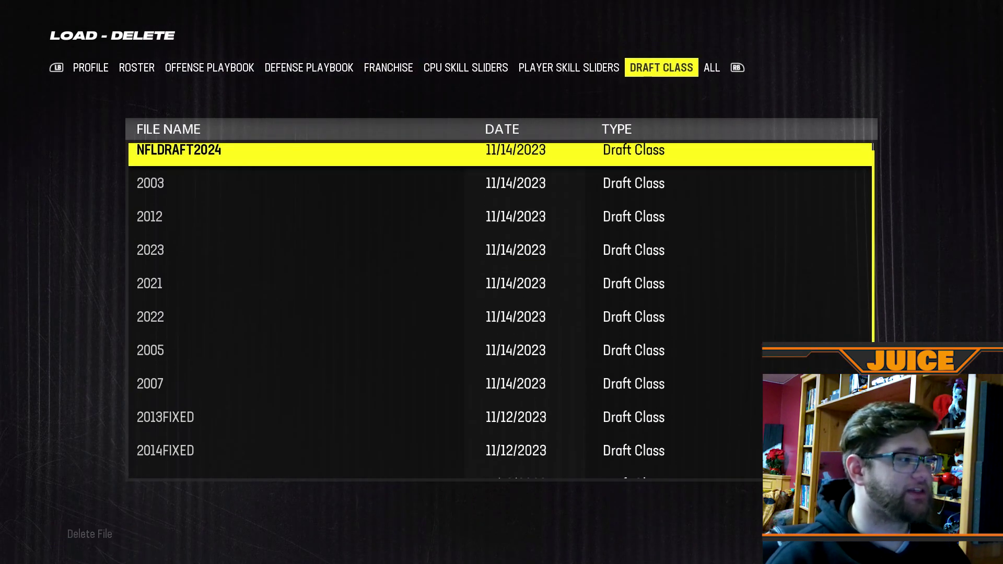
{"action": "key", "text": "Down"}
{"action": "key", "text": "Down"}
{"action": "key", "text": "Down"}
{"action": "key", "text": "Down"}
{"action": "key", "text": "Down"}
{"action": "key", "text": "Down"}
{"action": "key", "text": "Down"}
{"action": "key", "text": "Down"}
{"action": "key", "text": "Down"}
{"action": "key", "text": "Down"}
{"action": "key", "text": "Down"}
{"action": "key", "text": "Down"}
{"action": "key", "text": "Down"}
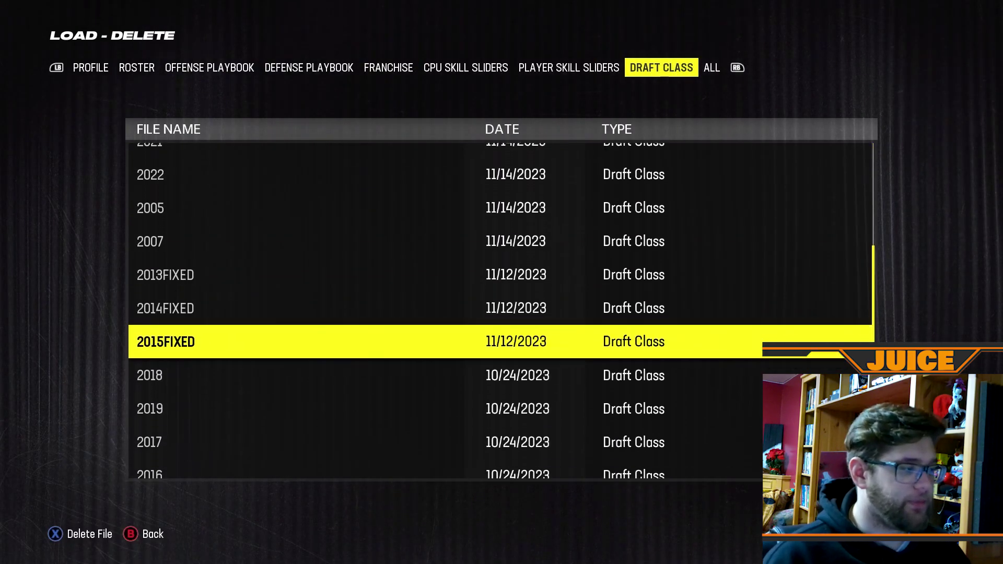
{"action": "key", "text": "Up"}
{"action": "key", "text": "Up"}
{"action": "key", "text": "Up"}
{"action": "key", "text": "Up"}
{"action": "key", "text": "Up"}
{"action": "key", "text": "Up"}
{"action": "key", "text": "Up"}
{"action": "key", "text": "Up"}
{"action": "key", "text": "Up"}
{"action": "key", "text": "Up"}
{"action": "key", "text": "Up"}
{"action": "key", "text": "Up"}
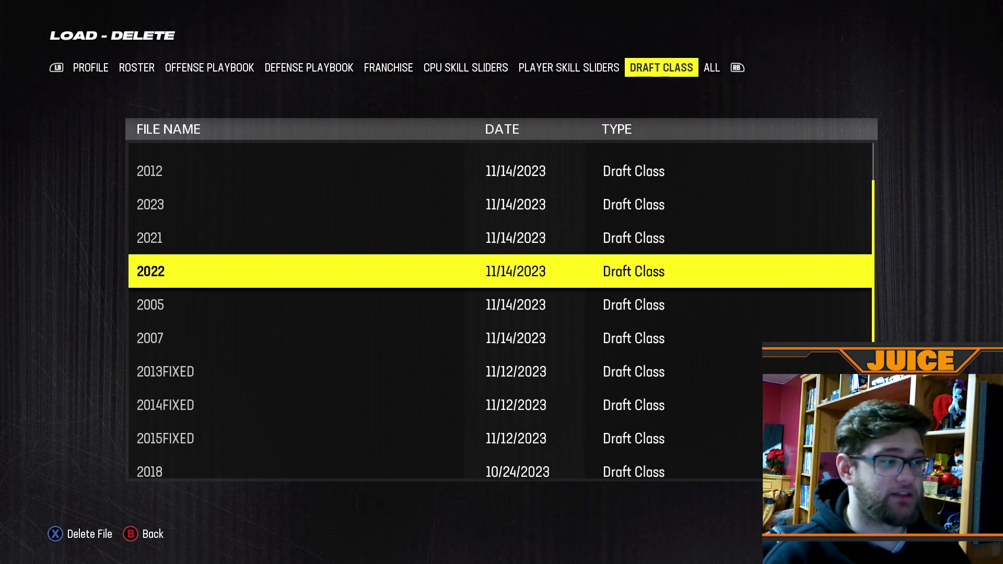
Leave the file manager and Creation Center, and open Franchise from the main menu.
{"action": "key", "text": "Escape"}
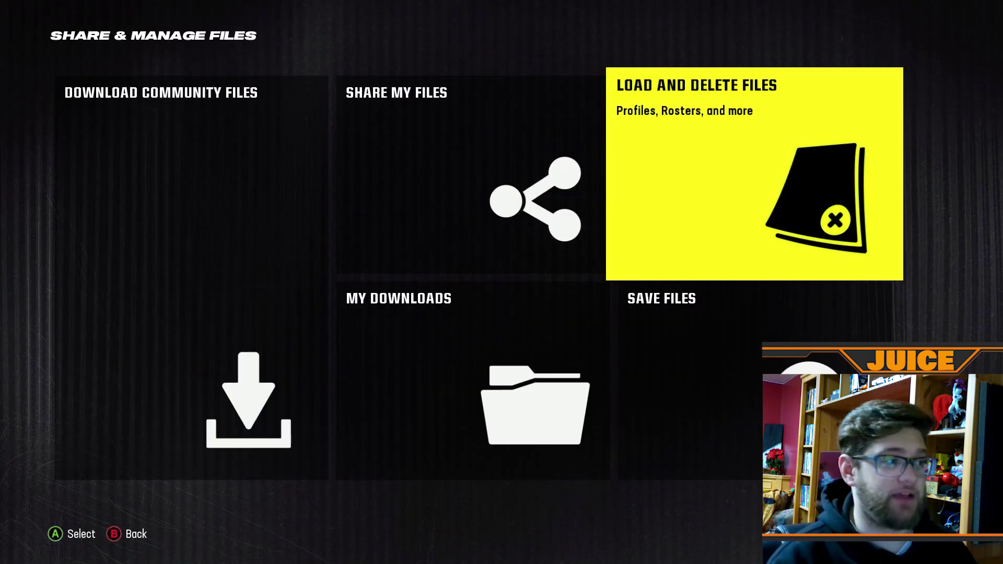
{"action": "key", "text": "Escape"}
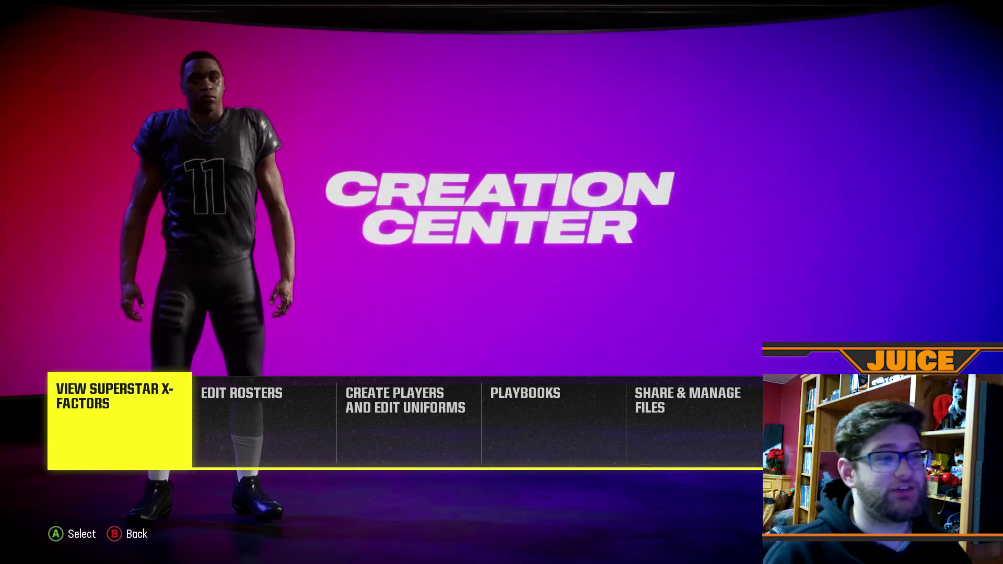
{"action": "key", "text": "Escape"}
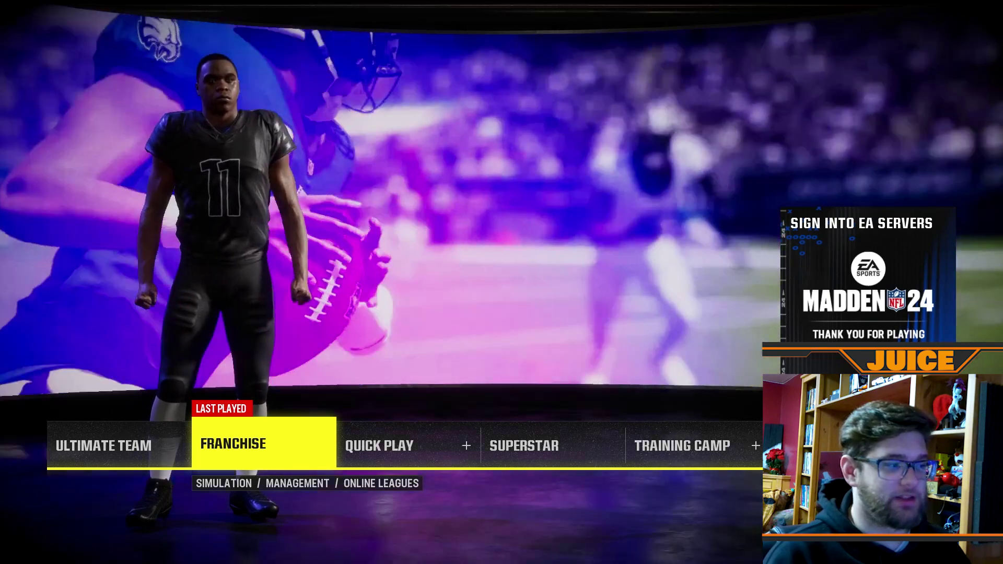
{"action": "key", "text": "Return"}
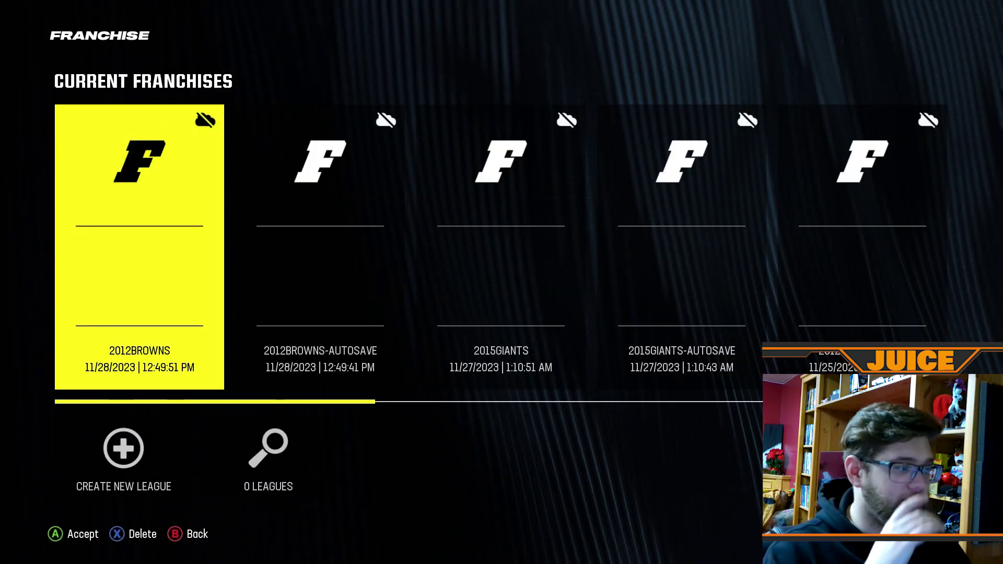
Browse the current franchises and highlight CFBM24BETA1-AUTOSAVE.
{"action": "key", "text": "Right"}
{"action": "key", "text": "Right"}
{"action": "key", "text": "Right"}
{"action": "key", "text": "Right"}
{"action": "key", "text": "Right"}
{"action": "key", "text": "Right"}
{"action": "key", "text": "Right"}
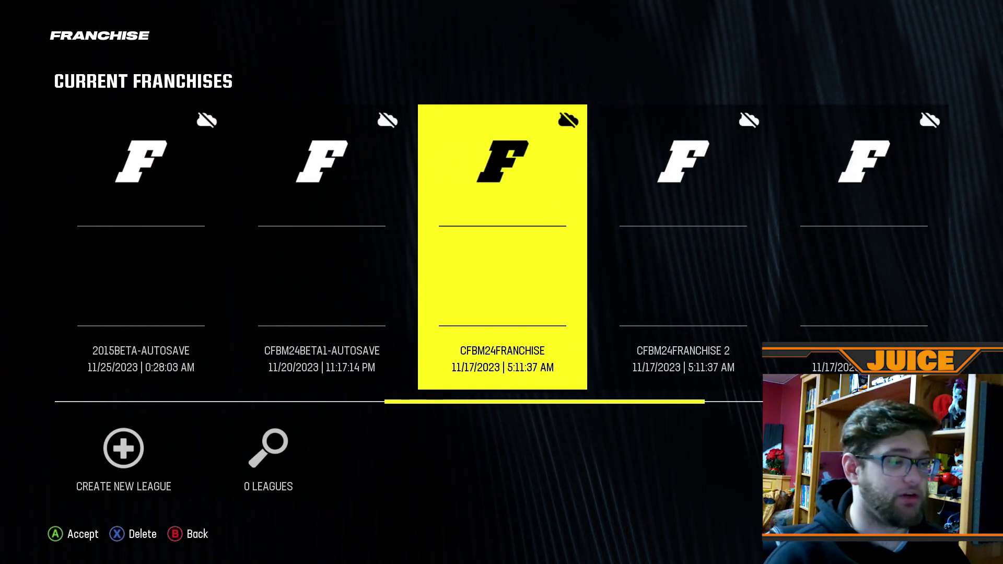
{"action": "key", "text": "Right"}
{"action": "key", "text": "Right"}
{"action": "key", "text": "Right"}
{"action": "key", "text": "Right"}
{"action": "key", "text": "Right"}
{"action": "key", "text": "Right"}
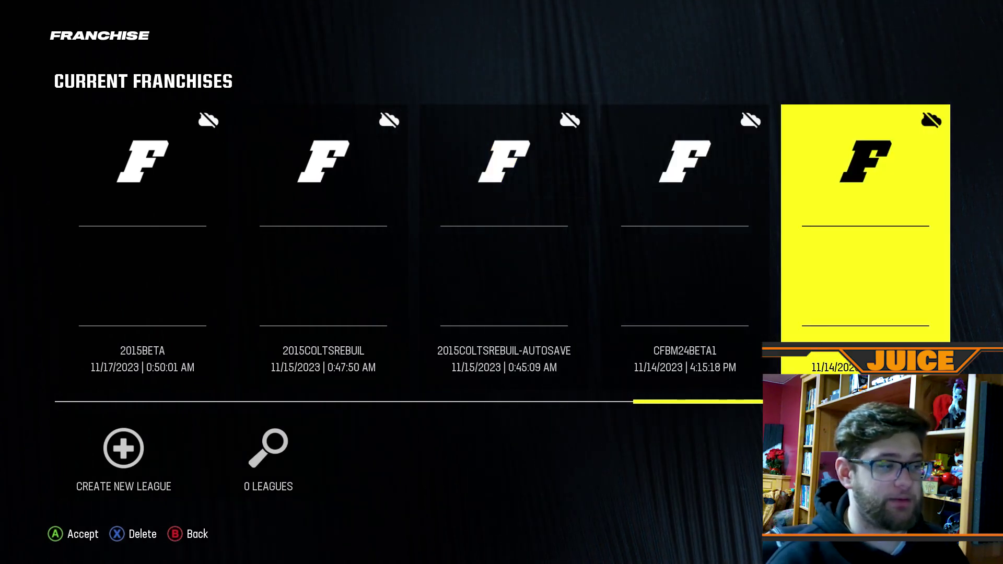
{"action": "key", "text": "Left"}
{"action": "key", "text": "Left"}
{"action": "key", "text": "Left"}
{"action": "key", "text": "Left"}
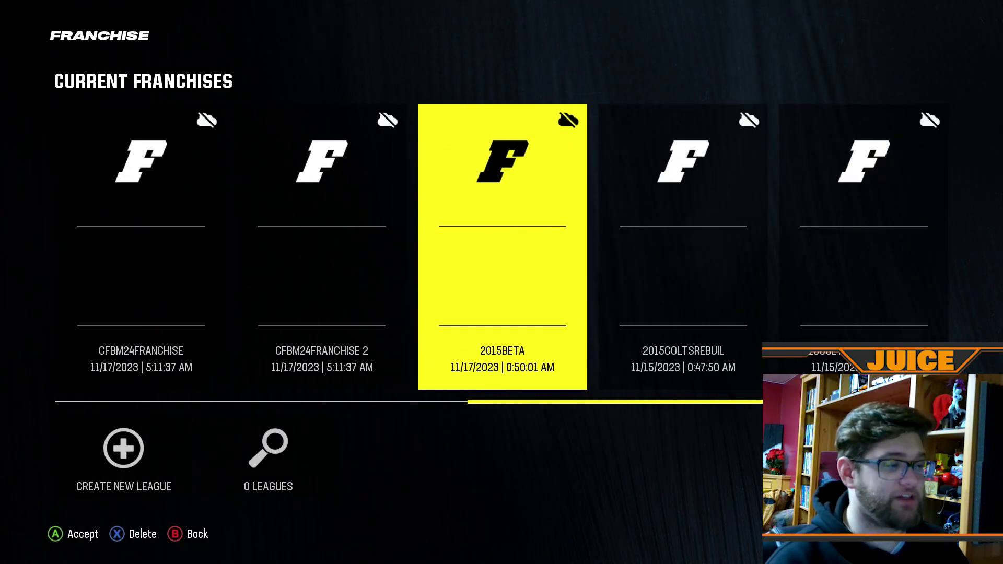
{"action": "key", "text": "Left"}
{"action": "key", "text": "Left"}
{"action": "key", "text": "Left"}
{"action": "key", "text": "Left"}
{"action": "key", "text": "Left"}
{"action": "key", "text": "Right"}
{"action": "key", "text": "Right"}
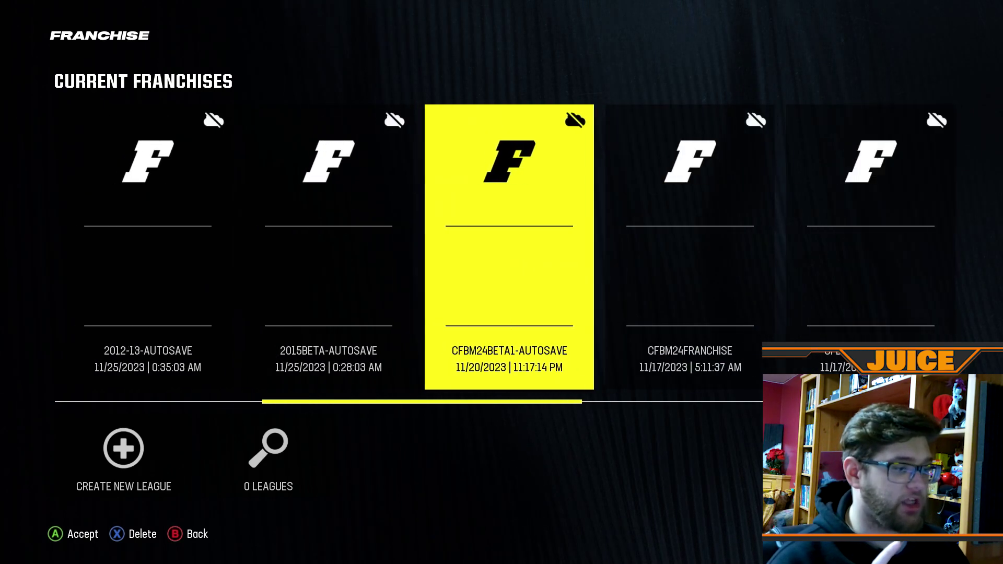
Browse the rest of the current franchises through to the last one dated 11/14/2023.
{"action": "key", "text": "Right"}
{"action": "key", "text": "Right"}
{"action": "key", "text": "Right"}
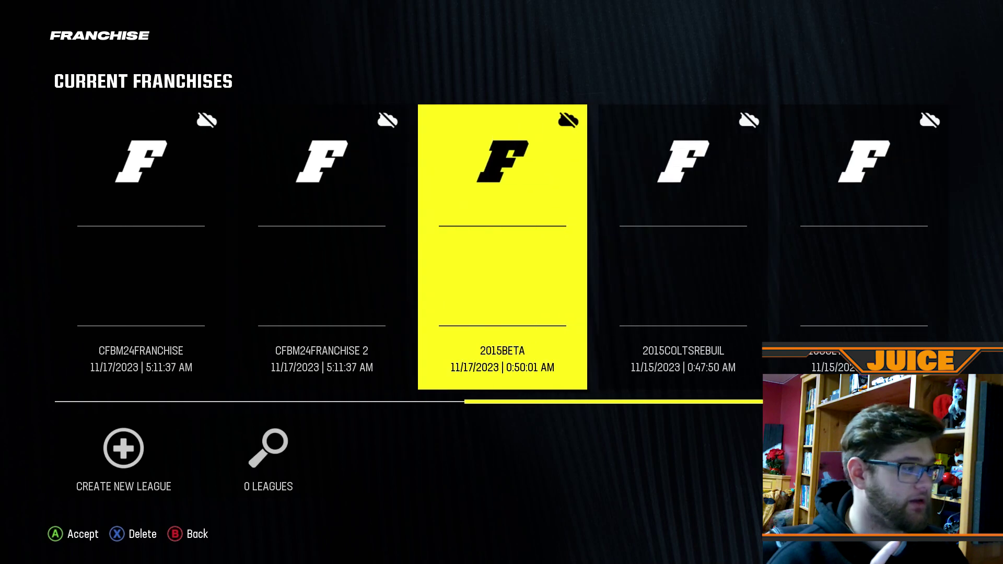
{"action": "key", "text": "Right"}
{"action": "key", "text": "Right"}
{"action": "key", "text": "Right"}
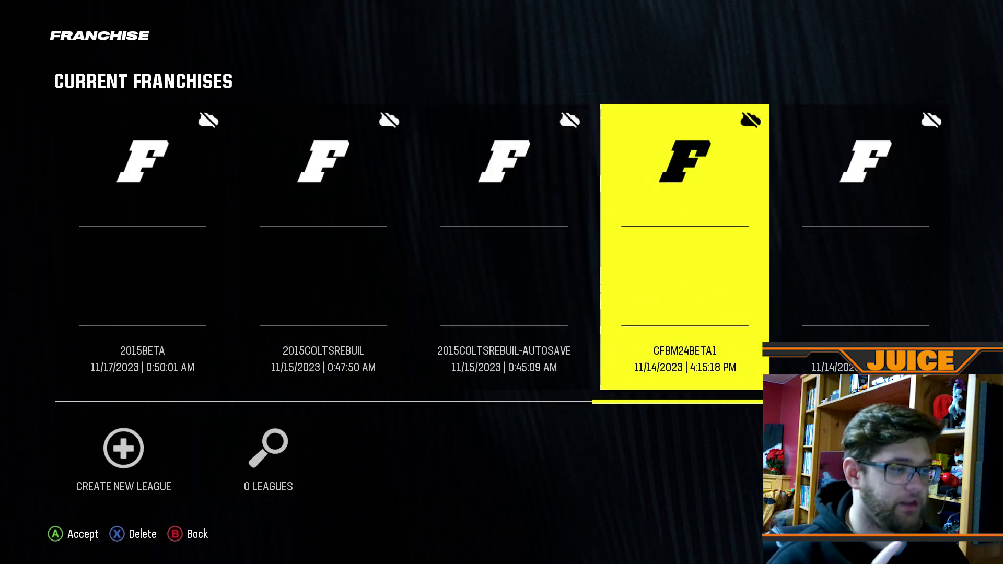
{"action": "key", "text": "Left"}
{"action": "key", "text": "Right"}
{"action": "key", "text": "Right"}
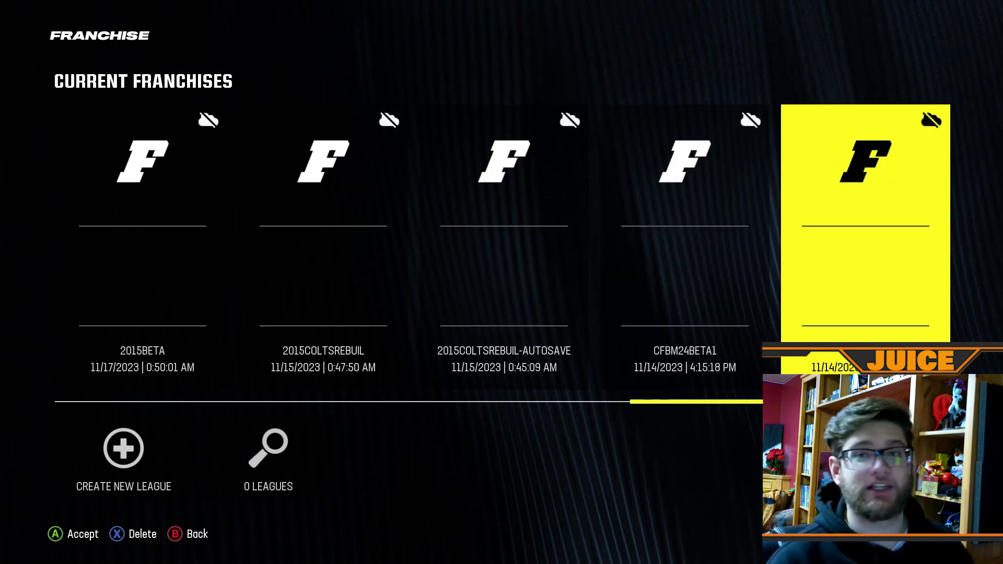
{"action": "key", "text": "Left"}
{"action": "key", "text": "Right"}
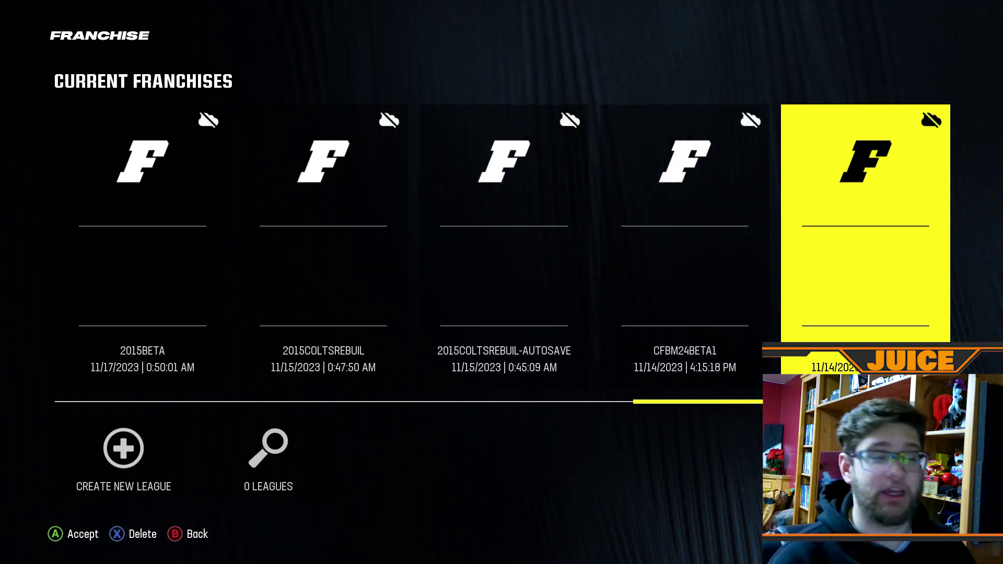
{"action": "key", "text": "Left"}
{"action": "key", "text": "Left"}
{"action": "key", "text": "Left"}
{"action": "key", "text": "Left"}
{"action": "key", "text": "Right"}
{"action": "key", "text": "Right"}
{"action": "key", "text": "Right"}
{"action": "key", "text": "Right"}
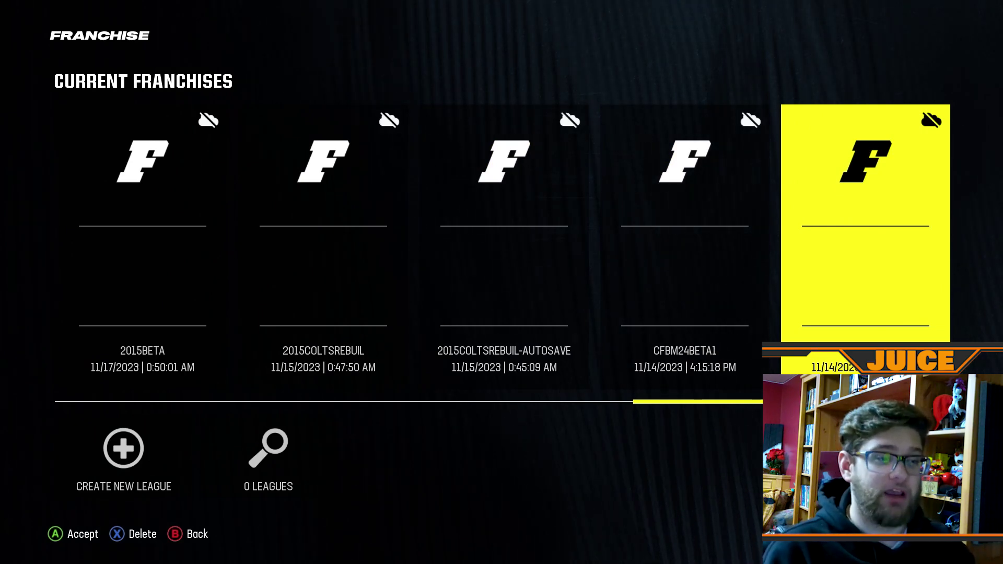
Load the last franchise in the list, proceeding without progression.
{"action": "key", "text": "Return"}
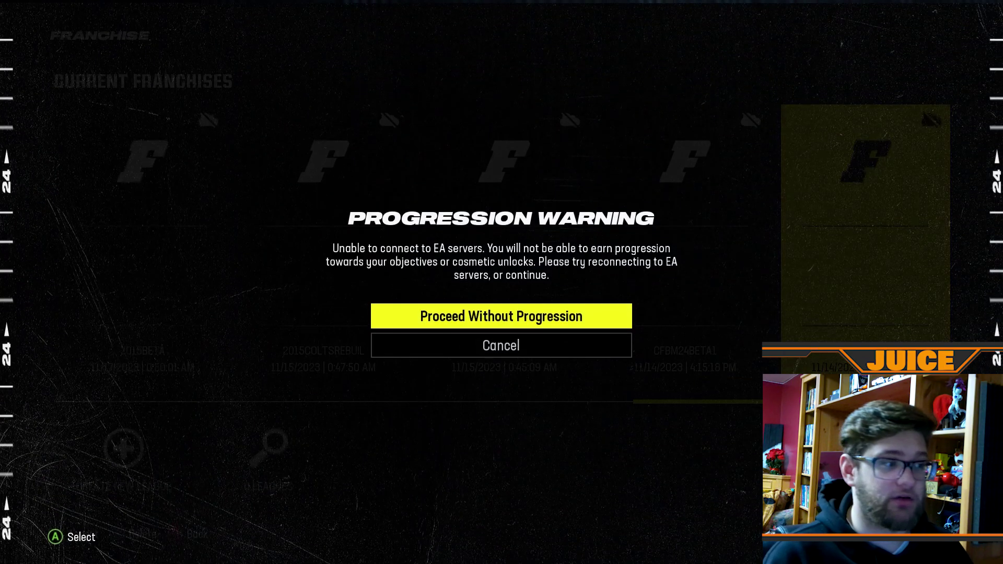
{"action": "key", "text": "Return"}
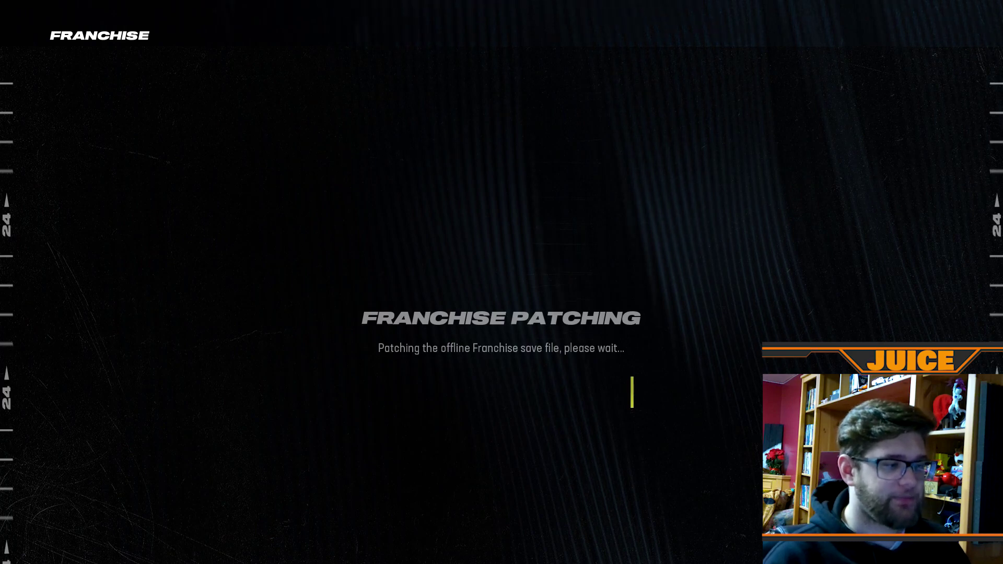
{"action": "key", "text": "Return"}
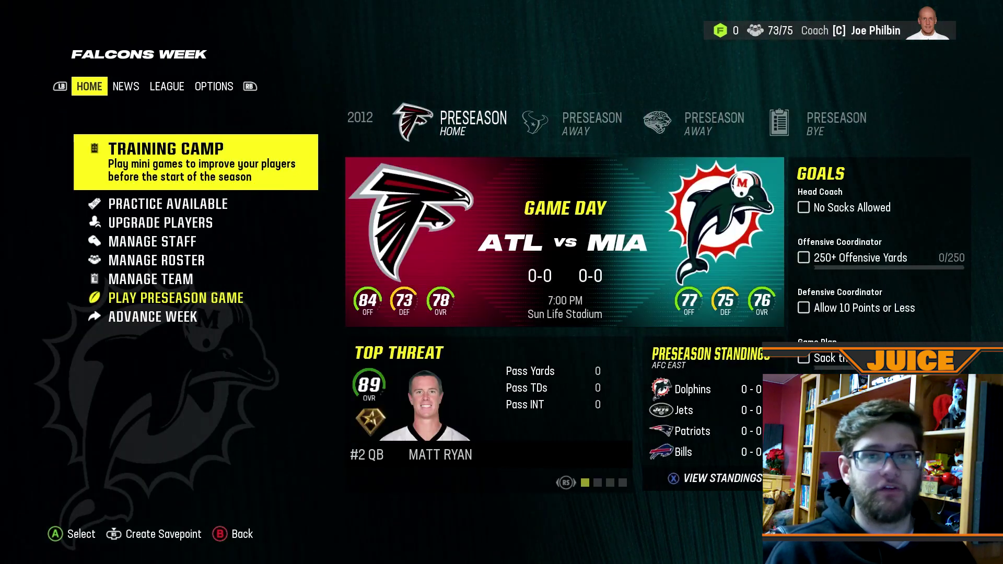
Open User Teams in the franchise options and start creating a new character.
{"action": "key", "text": "Left"}
{"action": "key", "text": "Down"}
{"action": "key", "text": "Down"}
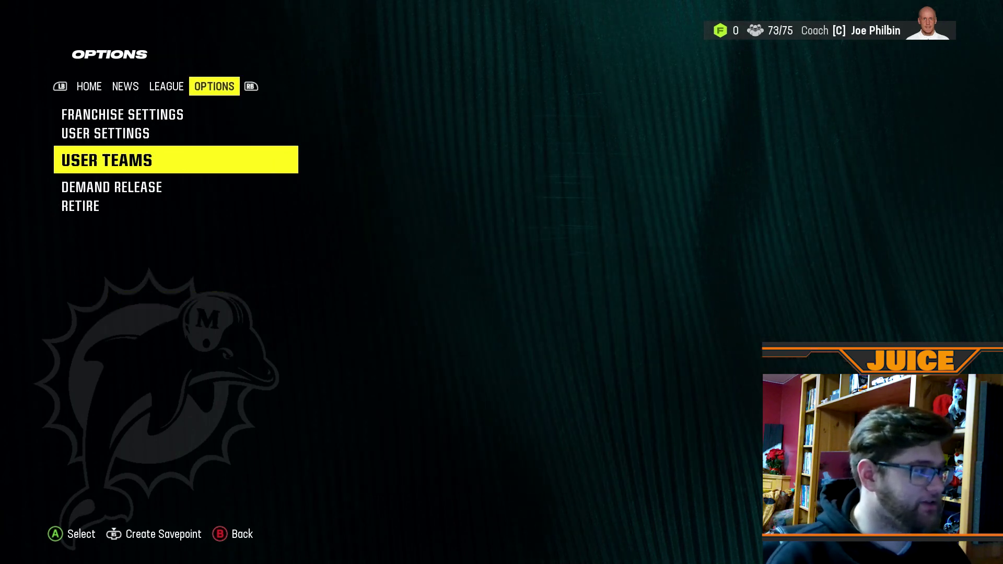
{"action": "key", "text": "Return"}
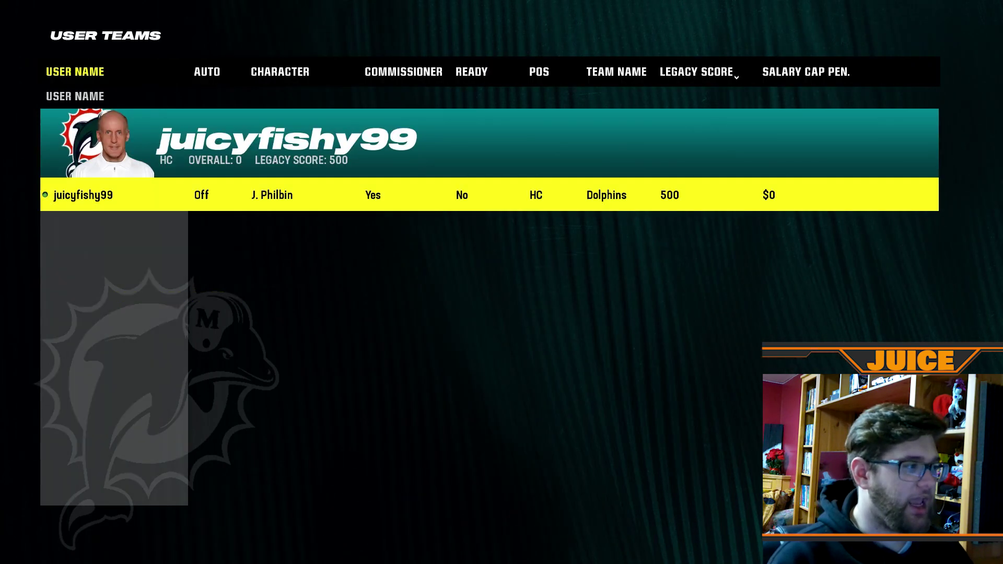
{"action": "key", "text": "Return"}
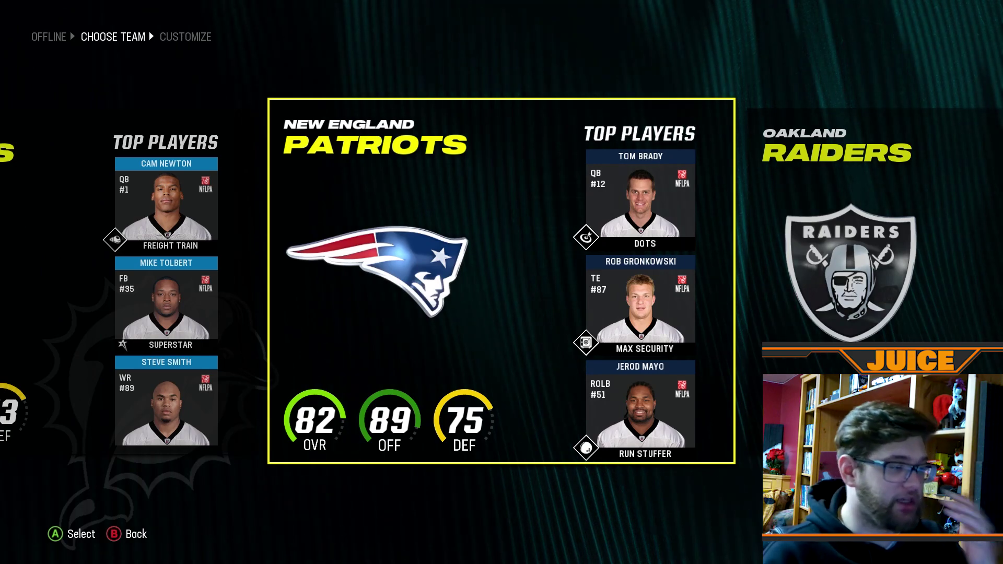
Browse the teams and choose the Kansas City Chiefs for the new character.
{"action": "key", "text": "Right"}
{"action": "key", "text": "Right"}
{"action": "key", "text": "Right"}
{"action": "key", "text": "Right"}
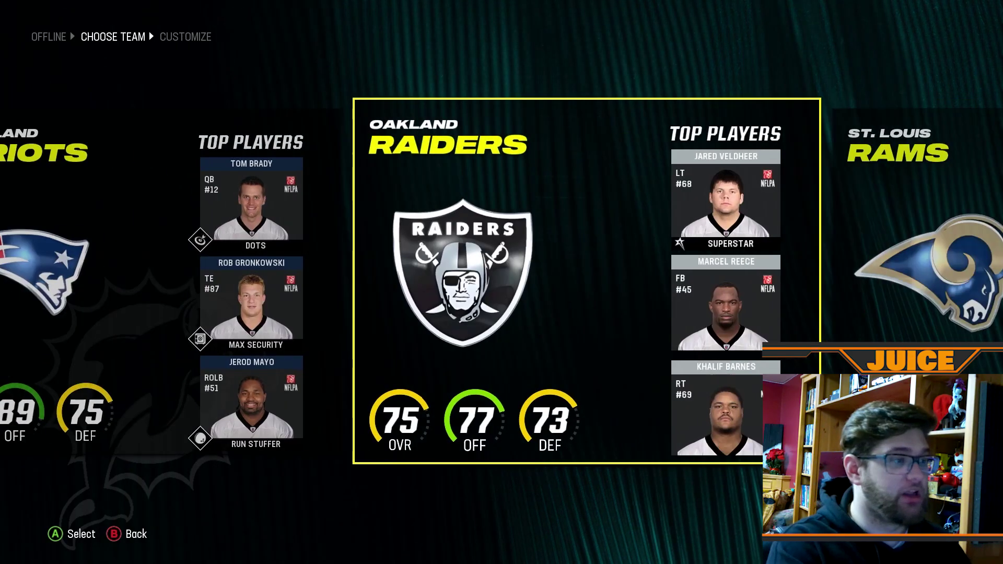
{"action": "key", "text": "Right"}
{"action": "key", "text": "Right"}
{"action": "key", "text": "Right"}
{"action": "key", "text": "Right"}
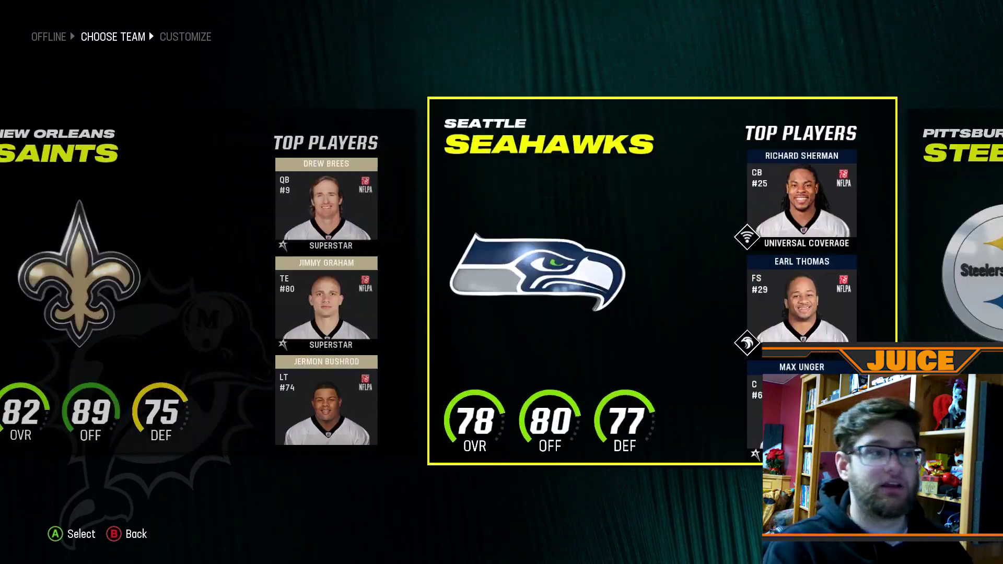
{"action": "key", "text": "Right"}
{"action": "key", "text": "Right"}
{"action": "key", "text": "Right"}
{"action": "key", "text": "Right"}
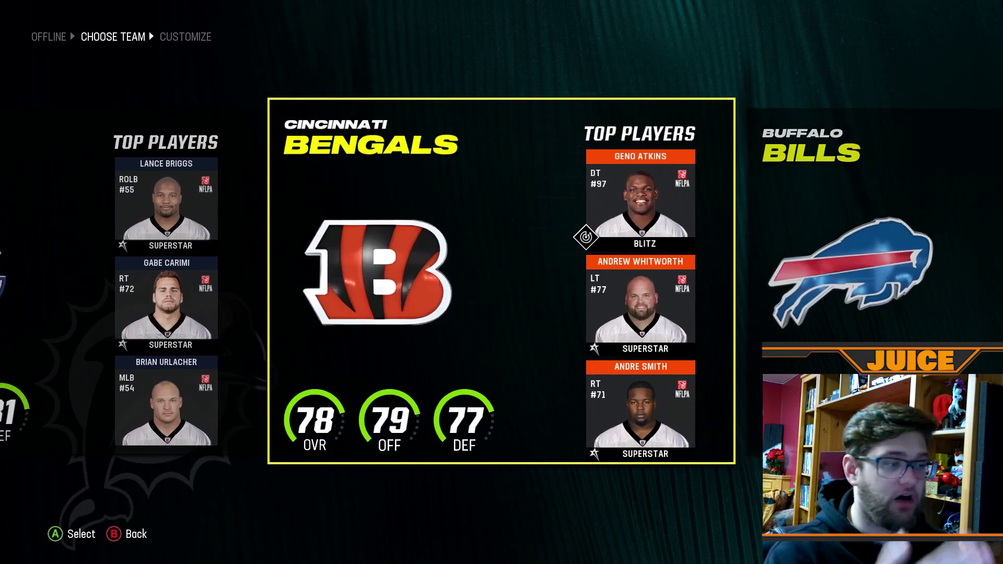
{"action": "key", "text": "Right"}
{"action": "key", "text": "Right"}
{"action": "key", "text": "Right"}
{"action": "key", "text": "Right"}
{"action": "key", "text": "Right"}
{"action": "key", "text": "Right"}
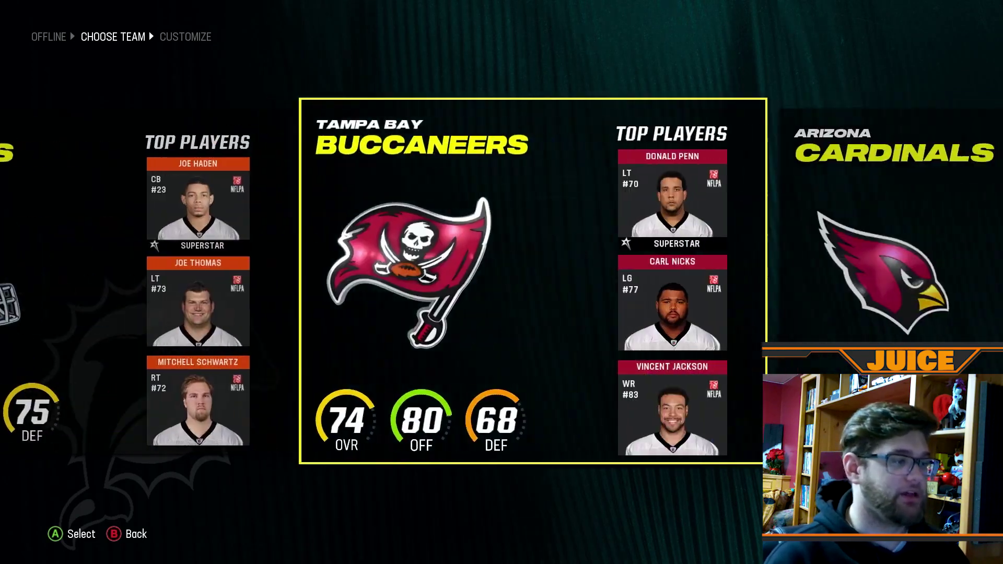
{"action": "key", "text": "Right"}
{"action": "key", "text": "Right"}
{"action": "key", "text": "Left"}
{"action": "key", "text": "Return"}
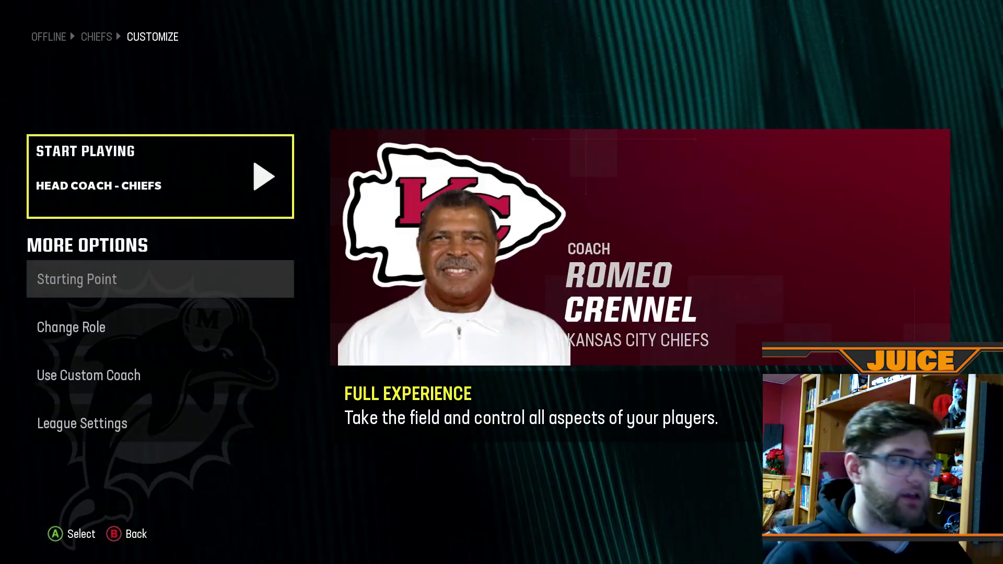
Open the League Settings for the new character and examine the gameplay settings.
{"action": "key", "text": "Down"}
{"action": "key", "text": "Down"}
{"action": "key", "text": "Down"}
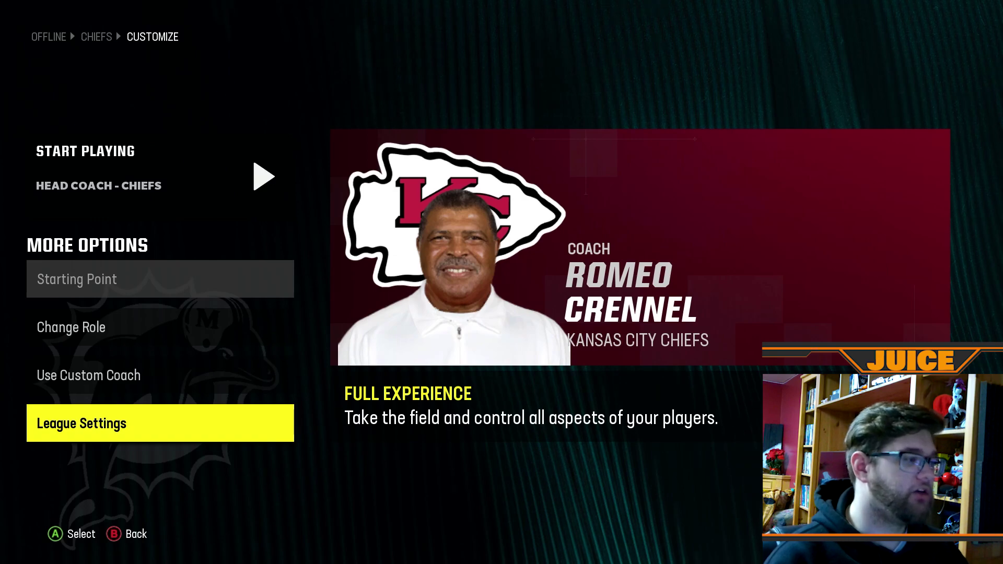
{"action": "key", "text": "Return"}
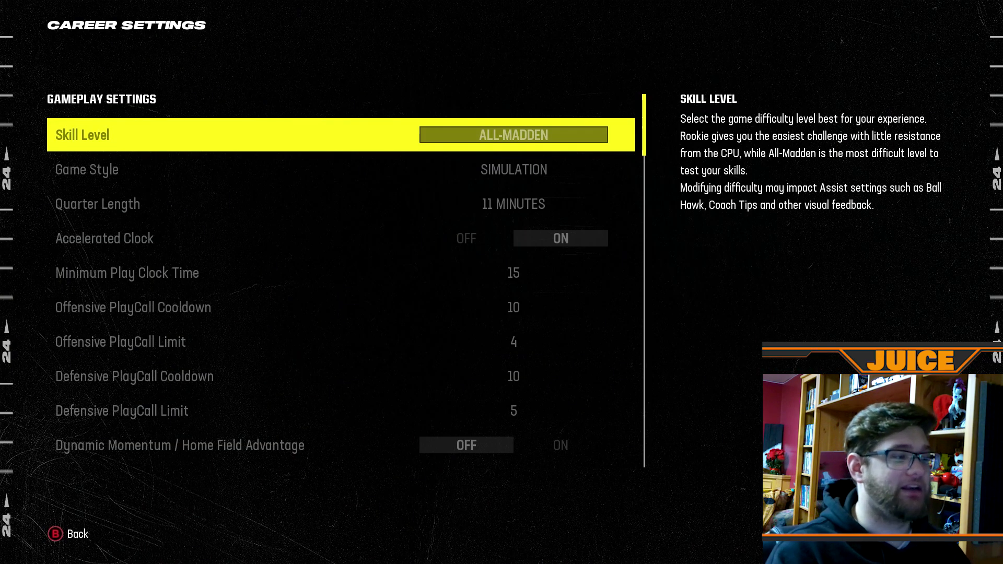
{"action": "key", "text": "Down"}
{"action": "key", "text": "Down"}
{"action": "key", "text": "Down"}
{"action": "key", "text": "Down"}
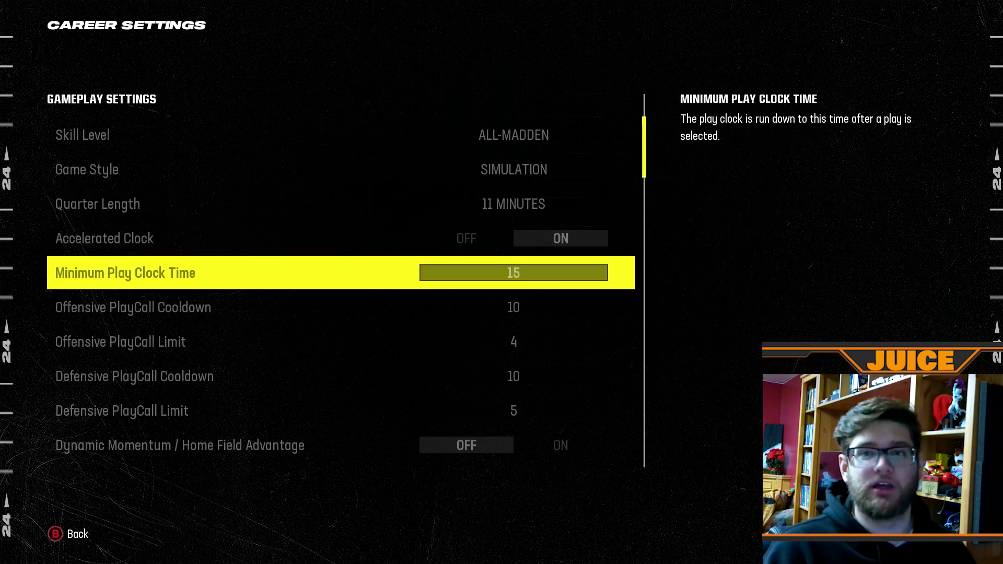
{"action": "key", "text": "Down"}
{"action": "key", "text": "Down"}
{"action": "key", "text": "Down"}
{"action": "key", "text": "Down"}
{"action": "key", "text": "Down"}
{"action": "key", "text": "Down"}
{"action": "key", "text": "Down"}
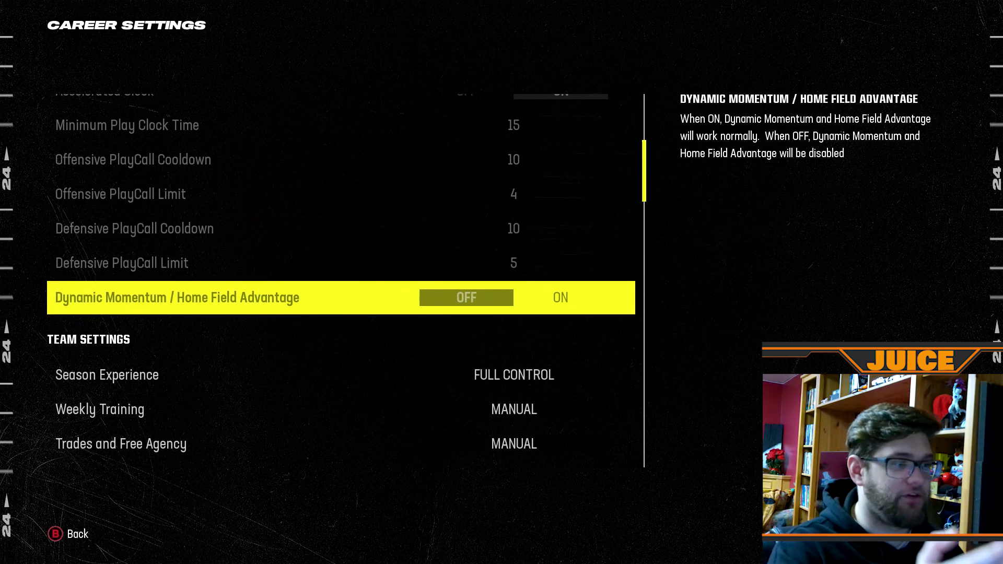
Examine the team settings, from Season Experience through the automation options.
{"action": "key", "text": "Down"}
{"action": "key", "text": "Down"}
{"action": "key", "text": "Down"}
{"action": "key", "text": "Down"}
{"action": "key", "text": "Down"}
{"action": "key", "text": "Down"}
{"action": "key", "text": "Down"}
{"action": "key", "text": "Down"}
{"action": "key", "text": "Down"}
{"action": "key", "text": "Down"}
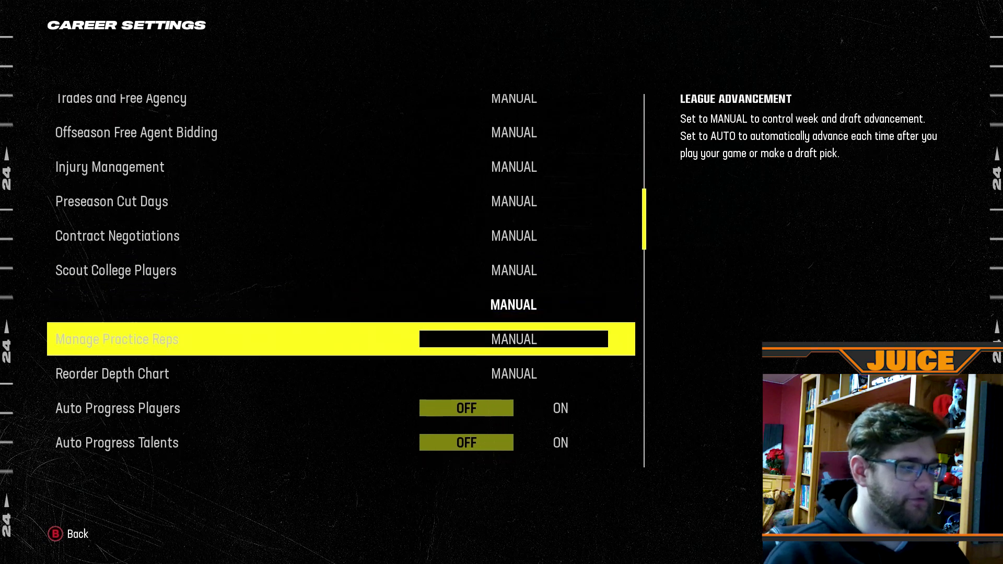
Examine the commissioner settings, including trades, injuries and free agent negotiations, and leave the career settings.
{"action": "key", "text": "Down"}
{"action": "key", "text": "Down"}
{"action": "key", "text": "Down"}
{"action": "key", "text": "Down"}
{"action": "key", "text": "Down"}
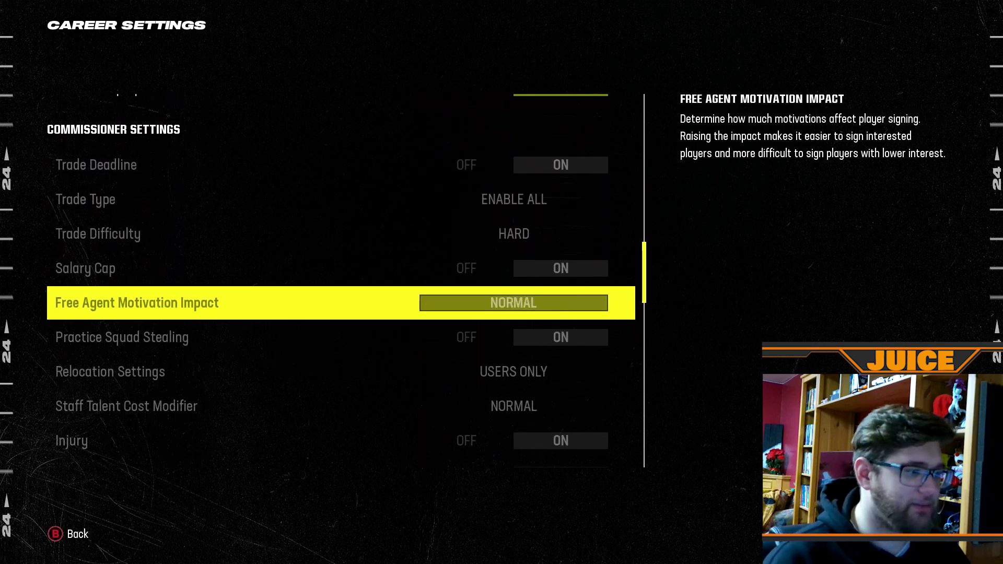
{"action": "key", "text": "Down"}
{"action": "key", "text": "Down"}
{"action": "key", "text": "Down"}
{"action": "key", "text": "Down"}
{"action": "key", "text": "Down"}
{"action": "key", "text": "Down"}
{"action": "key", "text": "Down"}
{"action": "key", "text": "Down"}
{"action": "key", "text": "Down"}
{"action": "key", "text": "Down"}
{"action": "key", "text": "Down"}
{"action": "key", "text": "Down"}
{"action": "key", "text": "Down"}
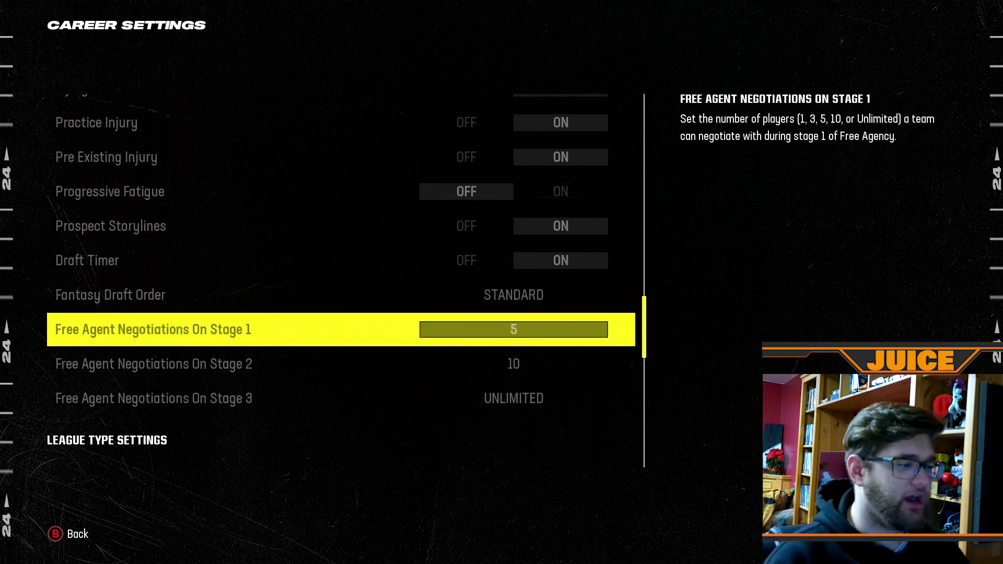
{"action": "key", "text": "Down"}
{"action": "key", "text": "Down"}
{"action": "key", "text": "Escape"}
Look over the custom coach and role options, and start playing as head coach of the Chiefs.
{"action": "key", "text": "Down"}
{"action": "key", "text": "Down"}
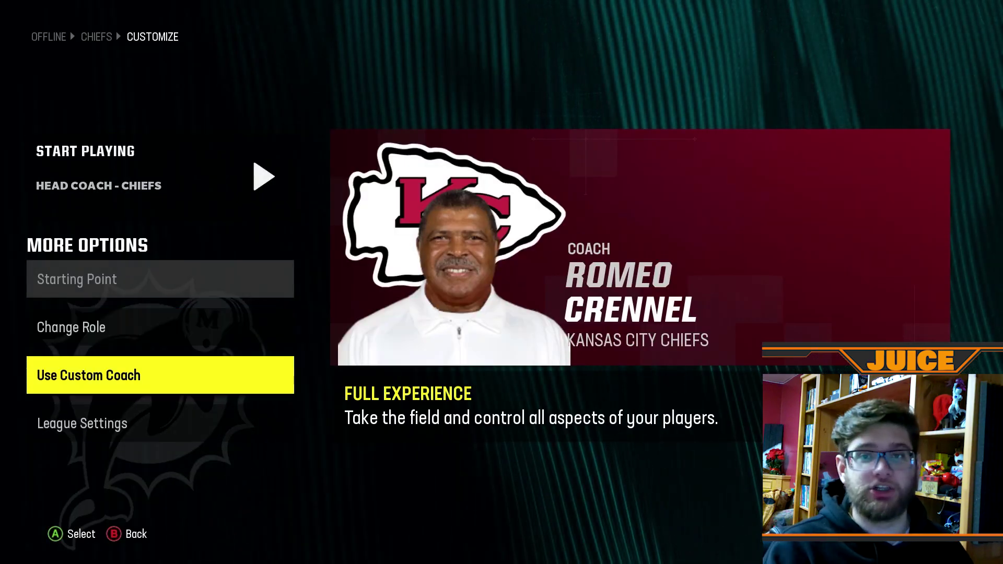
{"action": "key", "text": "Up"}
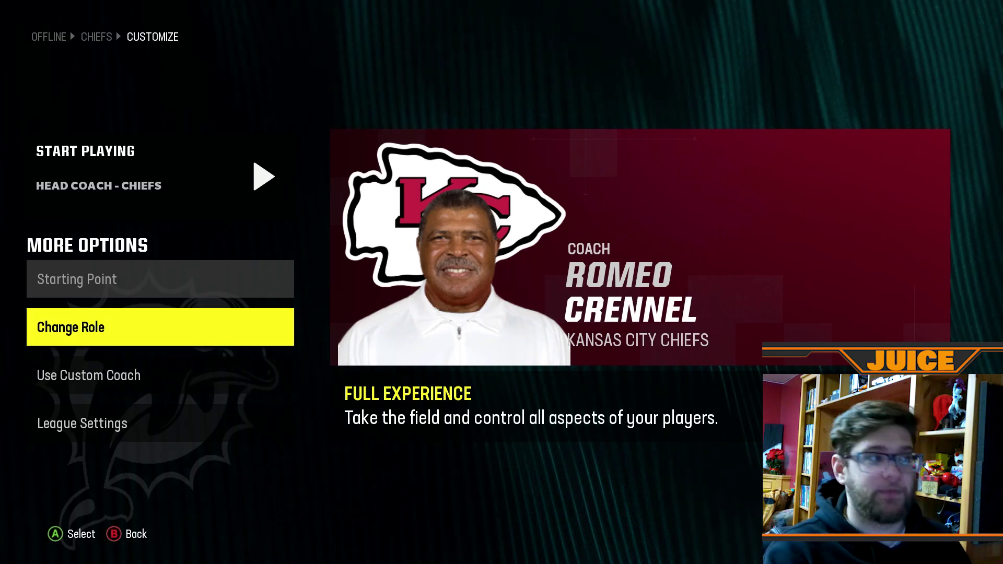
{"action": "key", "text": "Up"}
{"action": "key", "text": "Return"}
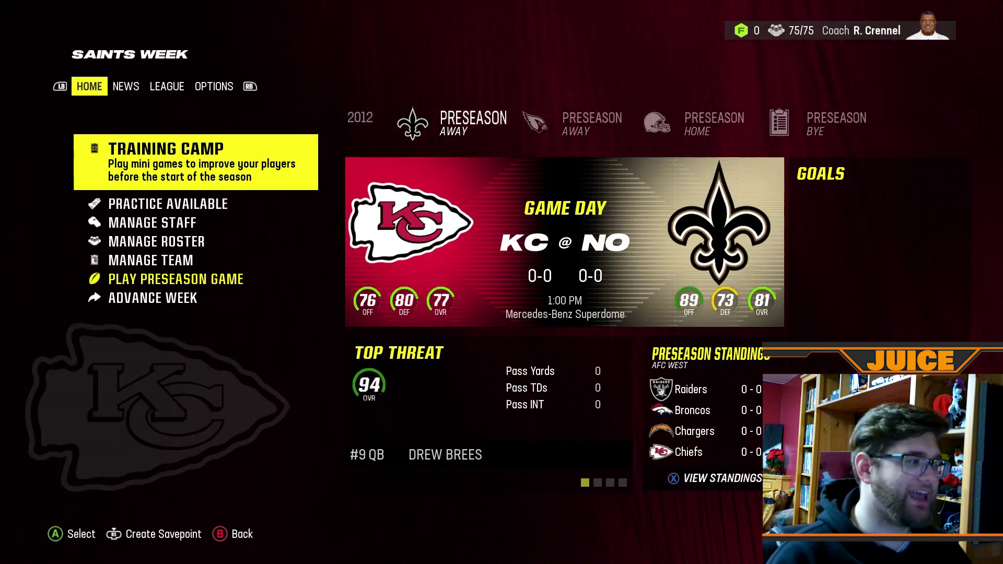
Open User Teams in the franchise options and compare the Dolphins and Chiefs characters.
{"action": "key", "text": "Page_Up"}
{"action": "key", "text": "Down"}
{"action": "key", "text": "Down"}
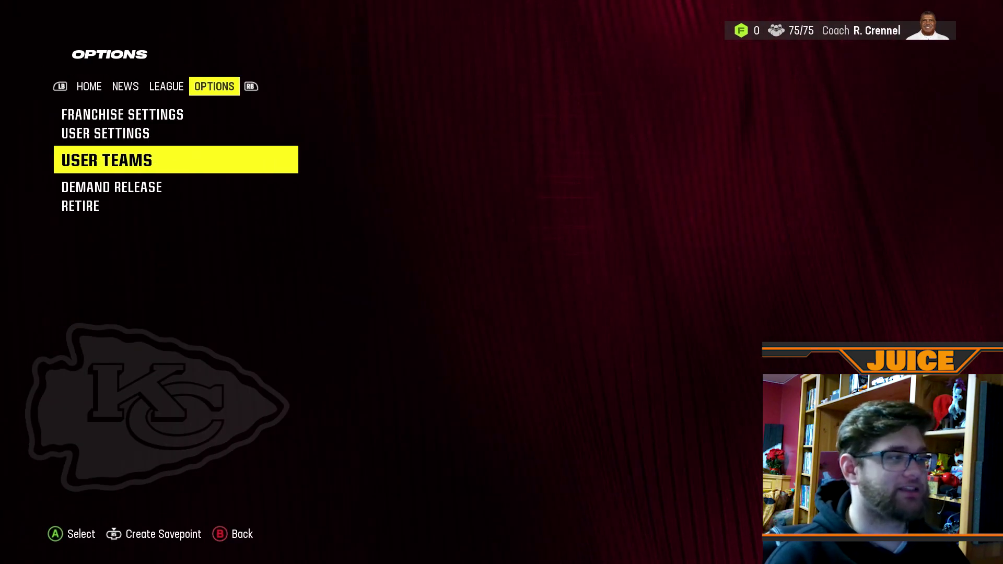
{"action": "key", "text": "Return"}
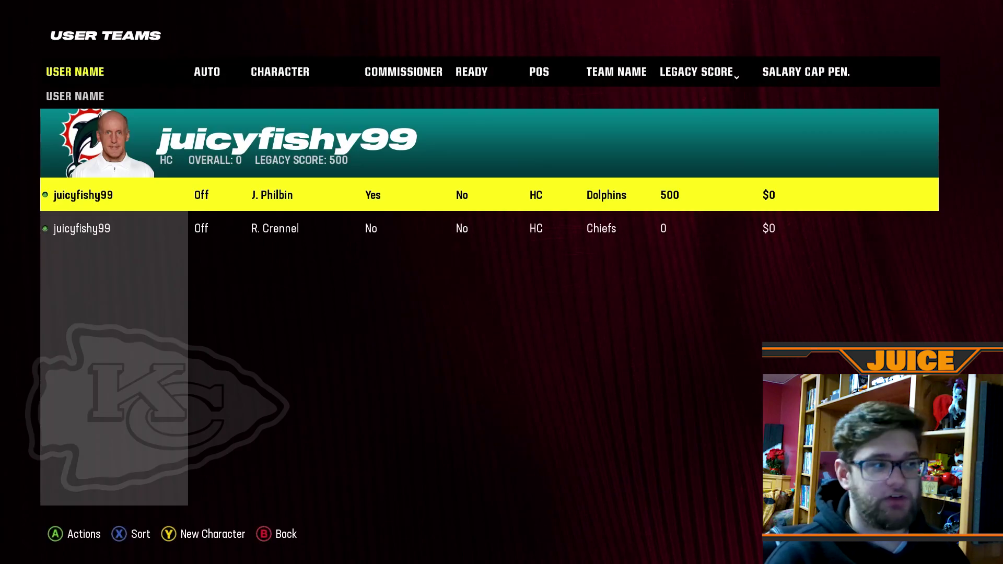
{"action": "key", "text": "Down"}
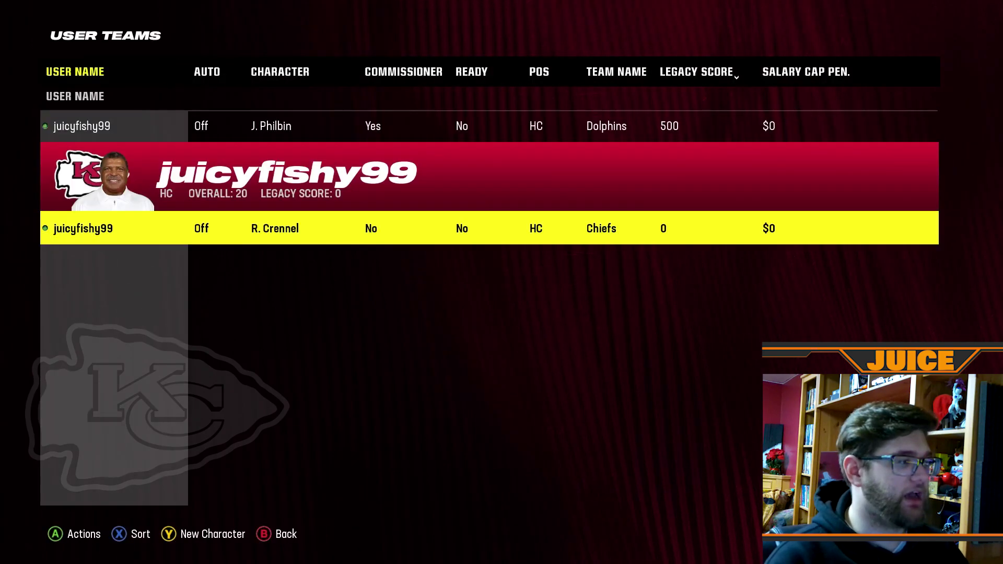
{"action": "key", "text": "Up"}
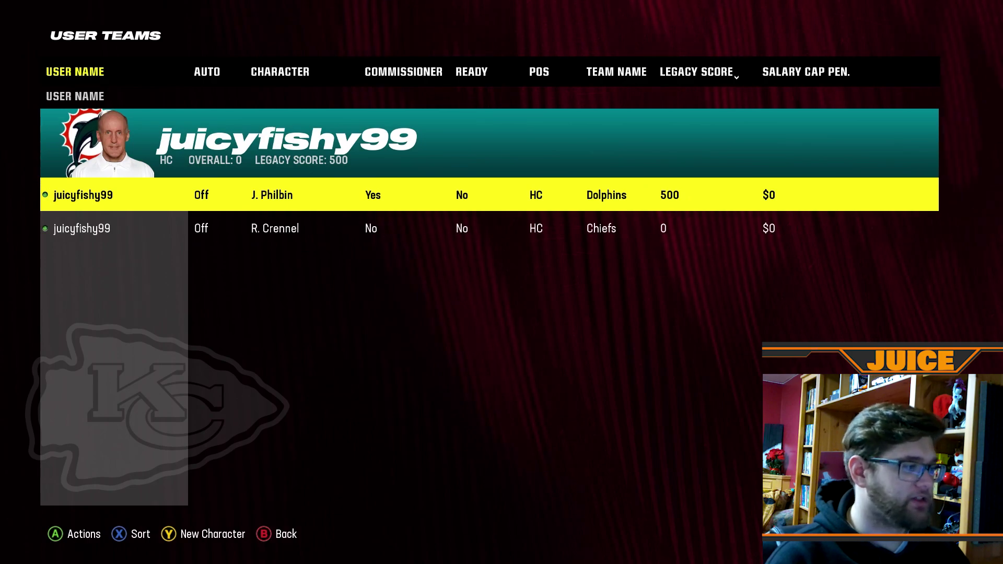
Check the actions offered for both head coaches and switch to the Dolphins character.
{"action": "key", "text": "Return"}
{"action": "key", "text": "Escape"}
{"action": "key", "text": "Down"}
{"action": "key", "text": "Return"}
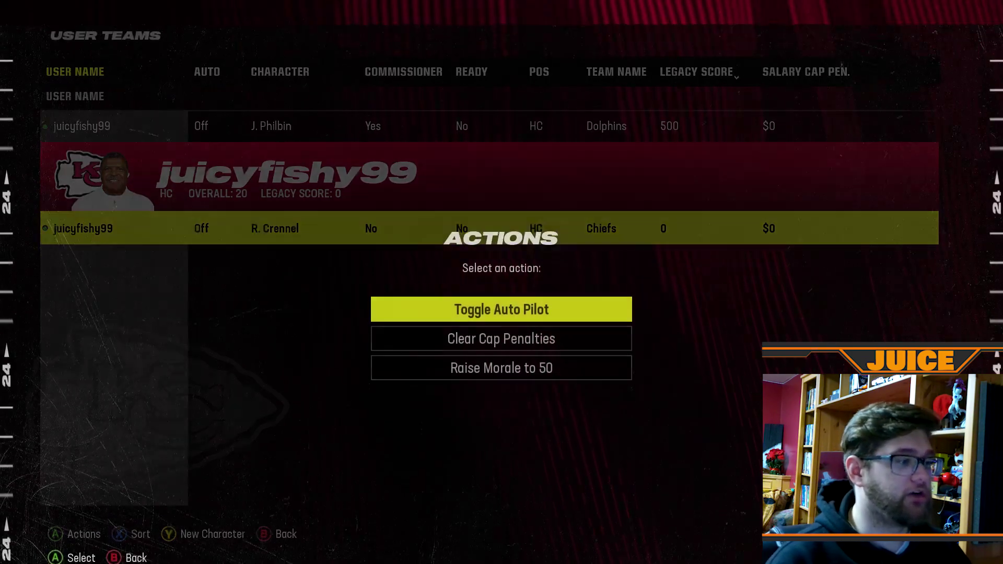
{"action": "key", "text": "Escape"}
{"action": "key", "text": "Up"}
{"action": "key", "text": "Return"}
{"action": "key", "text": "Return"}
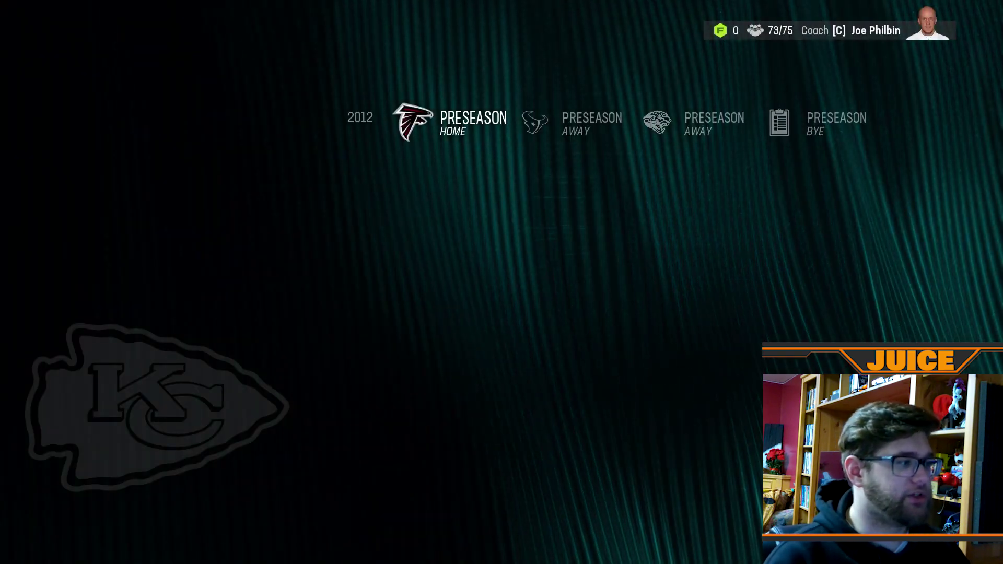
Reopen User Teams and make the Chiefs head coach the league owner.
{"action": "key", "text": "Down"}
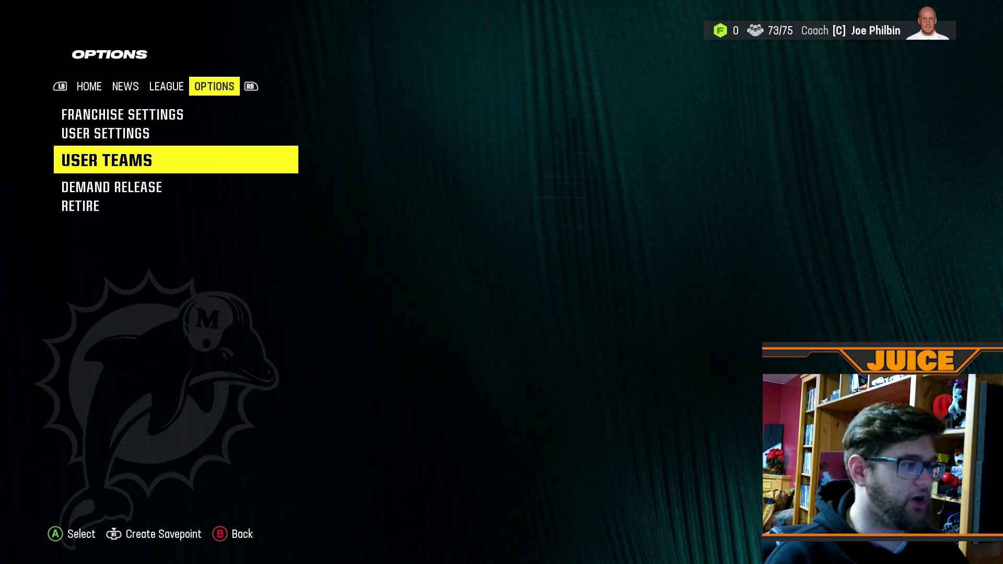
{"action": "key", "text": "Return"}
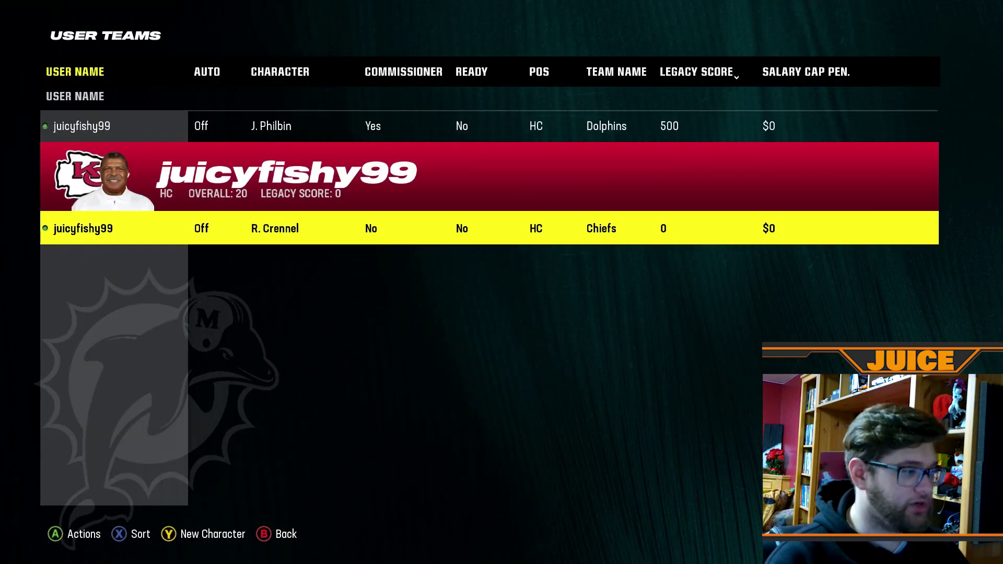
{"action": "key", "text": "Return"}
{"action": "key", "text": "Down"}
{"action": "key", "text": "Down"}
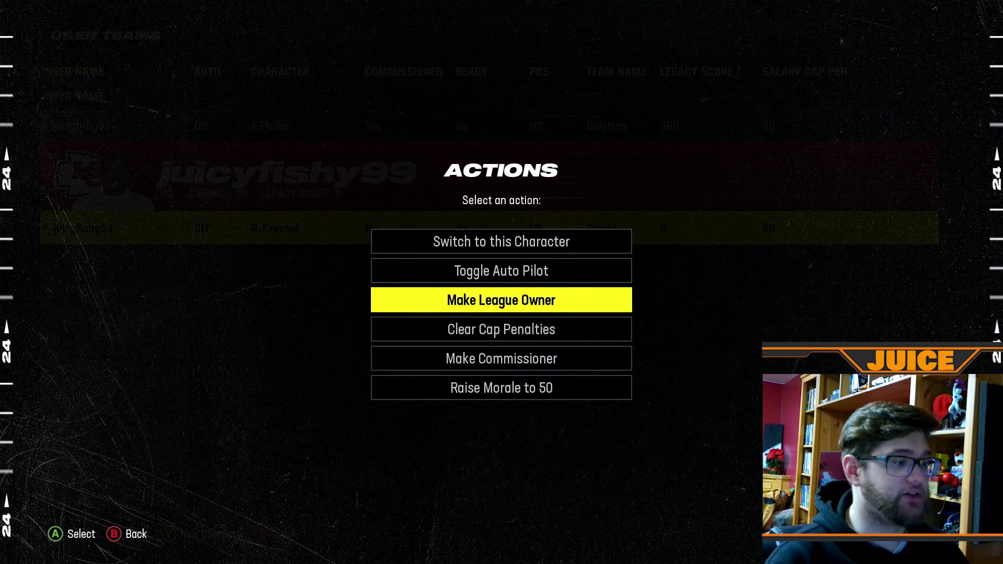
{"action": "key", "text": "Return"}
{"action": "key", "text": "Return"}
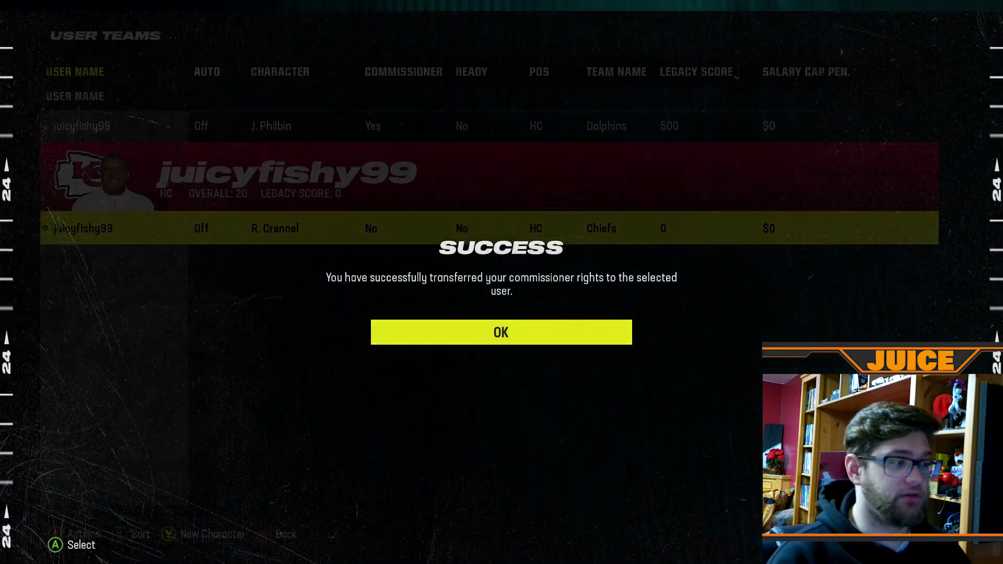
{"action": "key", "text": "Return"}
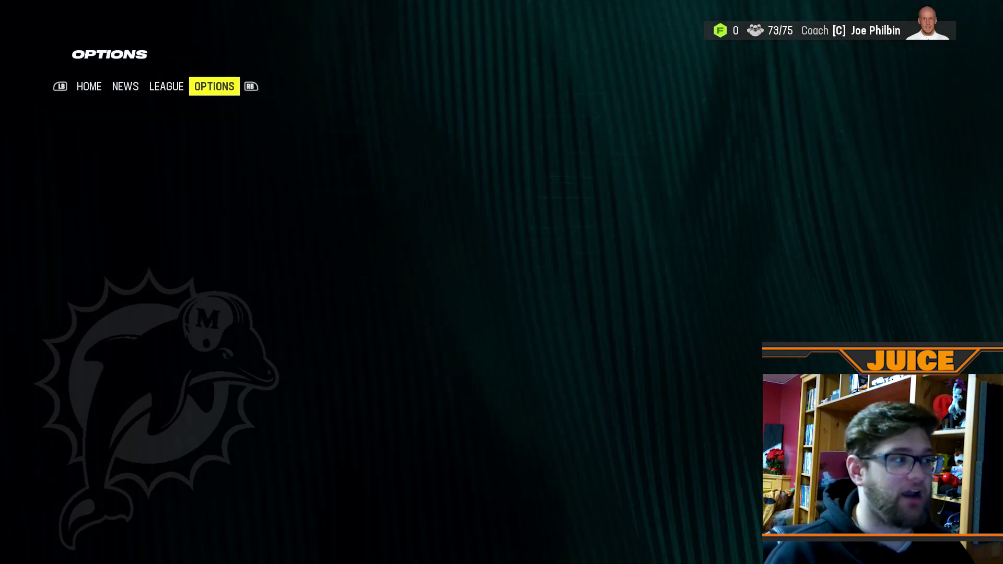
Turn on Auto Pilot with unlimited duration for the Dolphins head coach in User Teams.
{"action": "key", "text": "Down"}
{"action": "key", "text": "Return"}
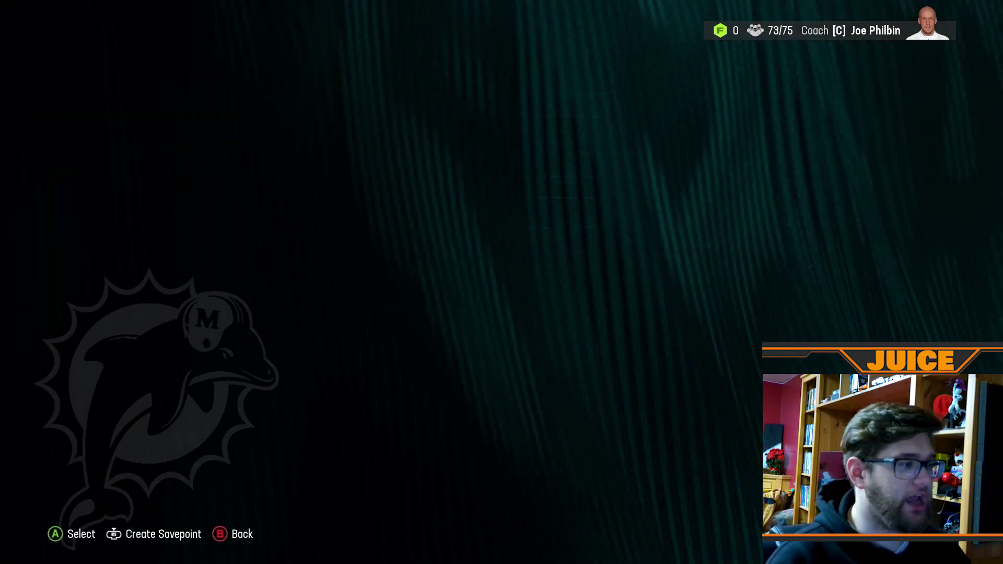
{"action": "key", "text": "Down"}
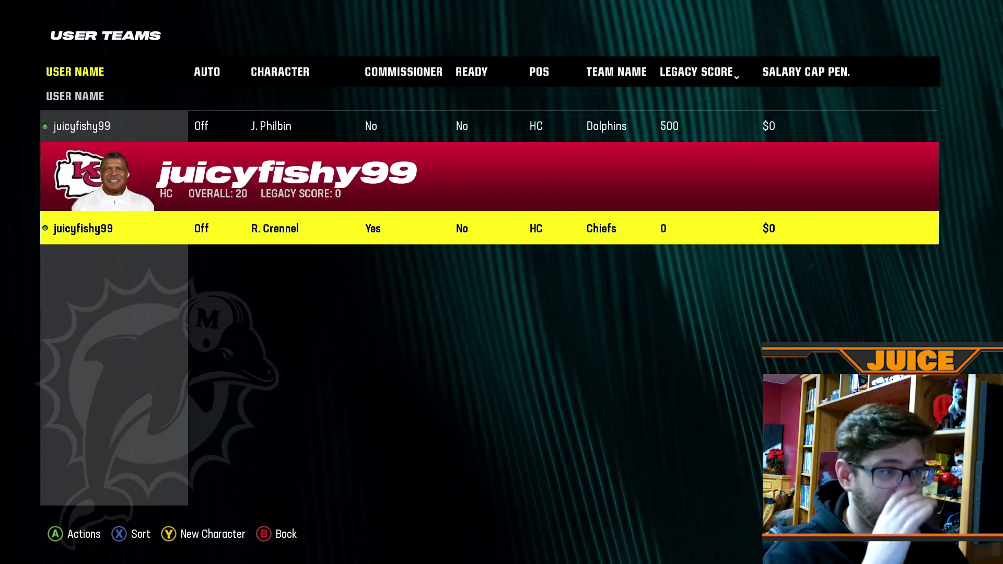
{"action": "key", "text": "Up"}
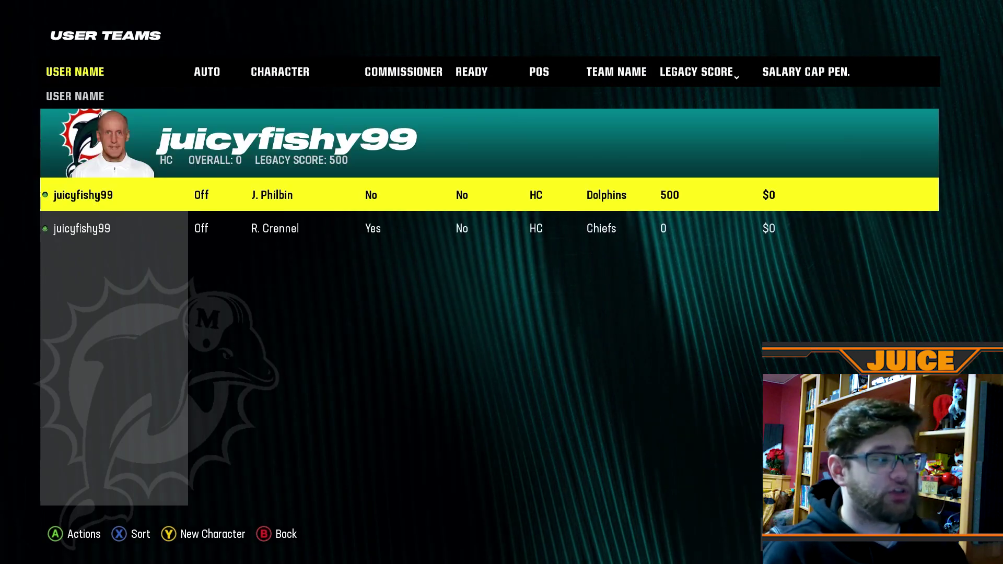
{"action": "key", "text": "Return"}
{"action": "key", "text": "Return"}
{"action": "key", "text": "Return"}
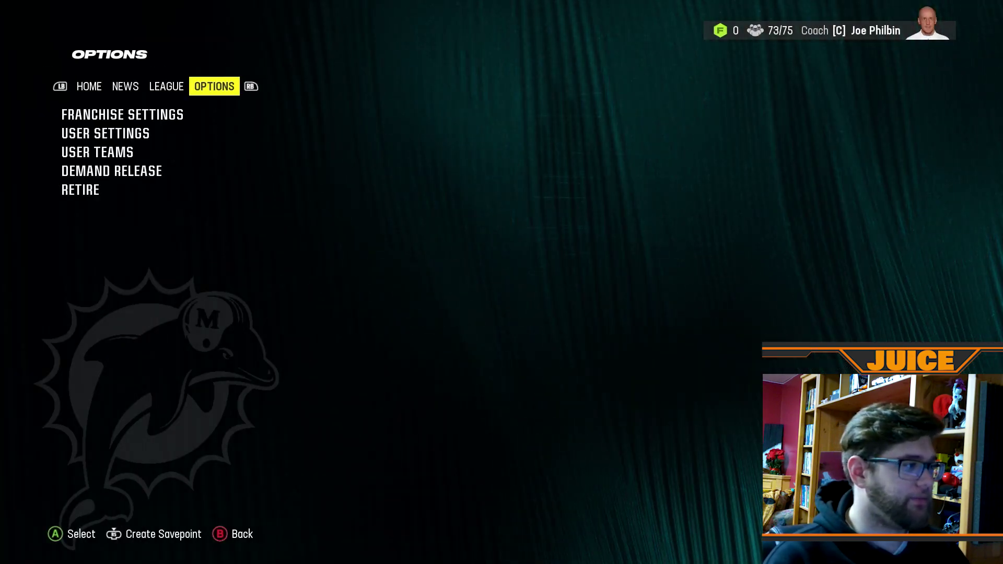
Check which gameplay settings the Dolphins character can edit in League Settings, and return to the franchise options.
{"action": "key", "text": "Up"}
{"action": "key", "text": "Up"}
{"action": "key", "text": "Return"}
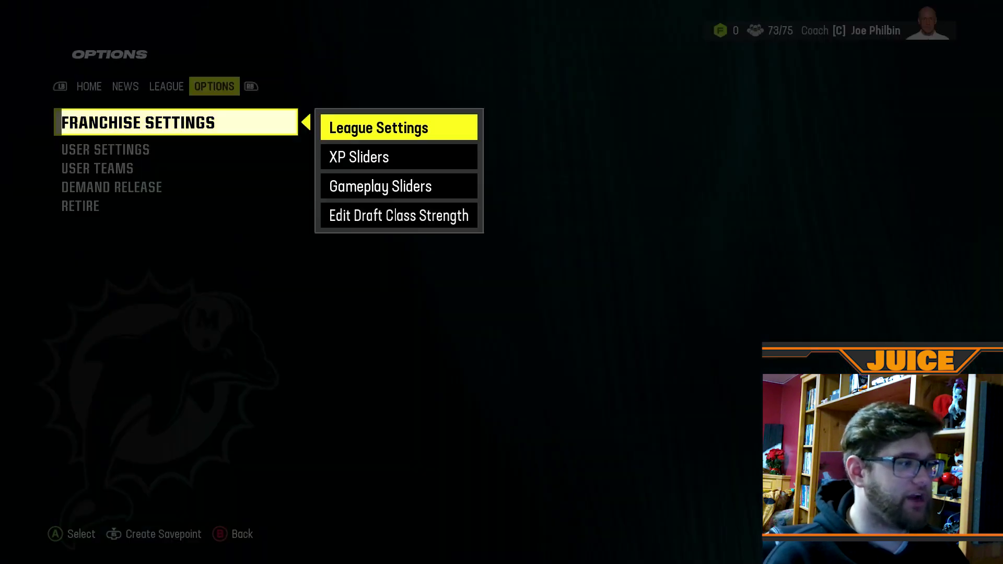
{"action": "key", "text": "Return"}
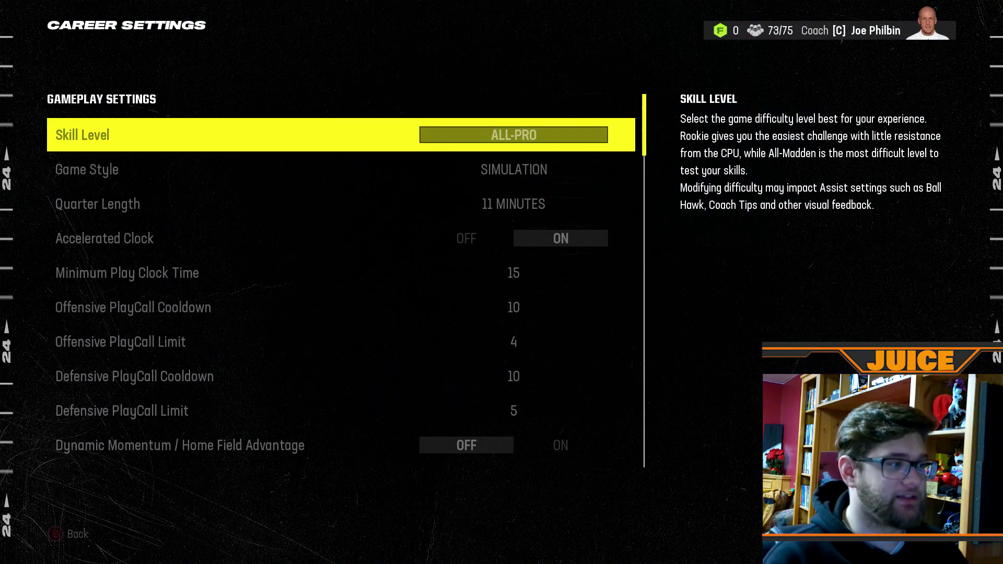
{"action": "key", "text": "Down"}
{"action": "key", "text": "Up"}
{"action": "key", "text": "Escape"}
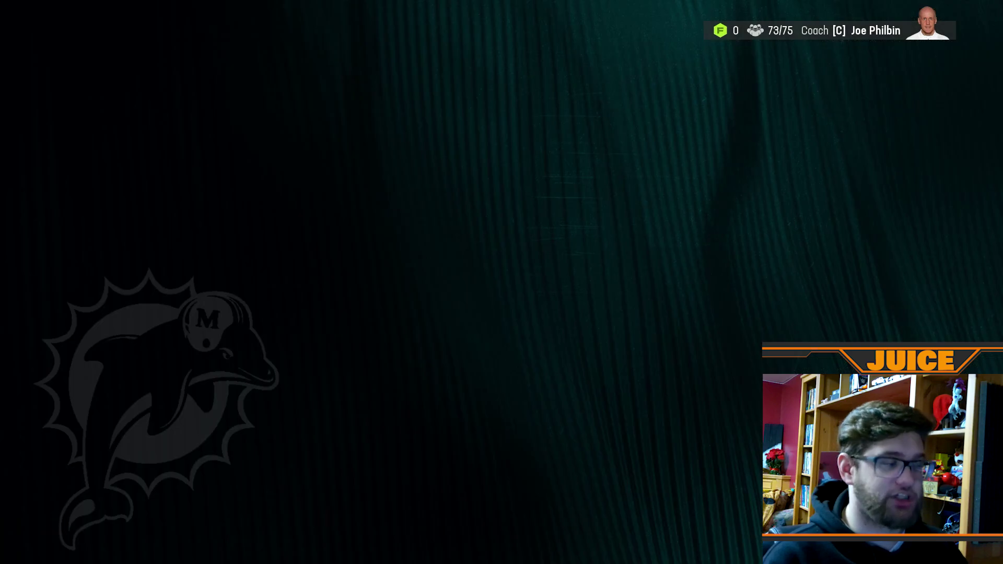
{"action": "key", "text": "Escape"}
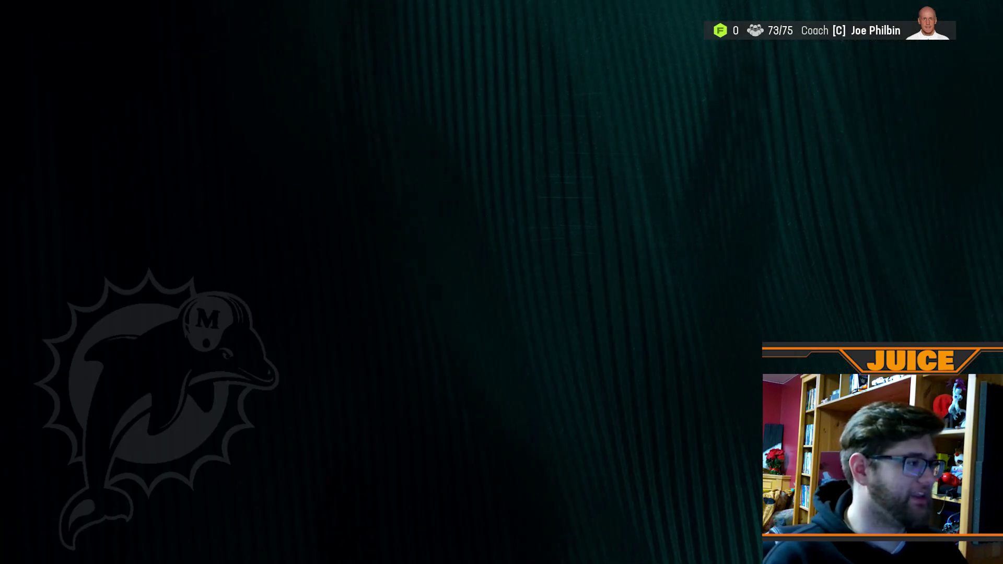
{"action": "key", "text": "Up"}
{"action": "key", "text": "Up"}
{"action": "key", "text": "Return"}
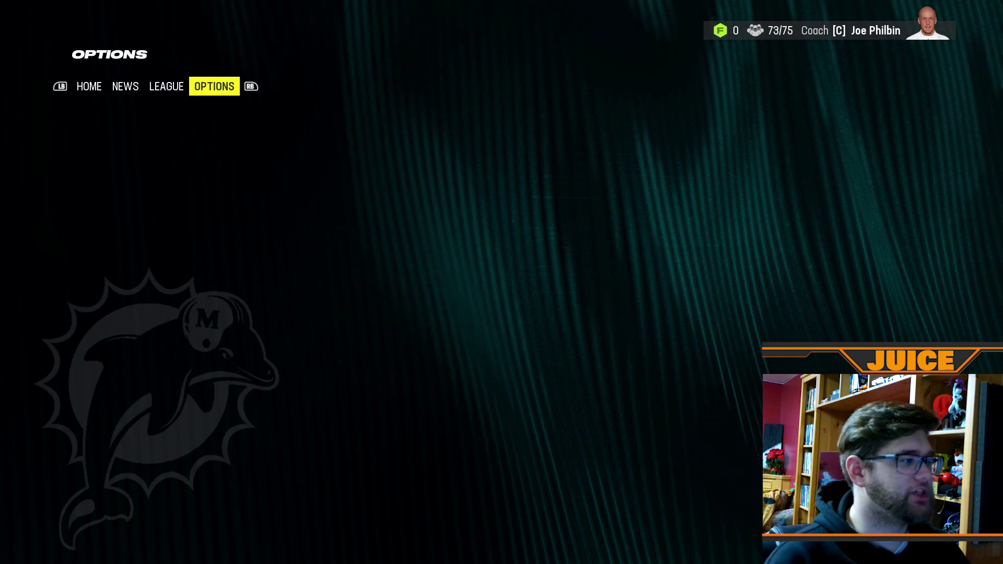
Open League Settings from Franchise Settings and set the Dolphins' Season Experience to Simple.
{"action": "key", "text": "Down"}
{"action": "key", "text": "Return"}
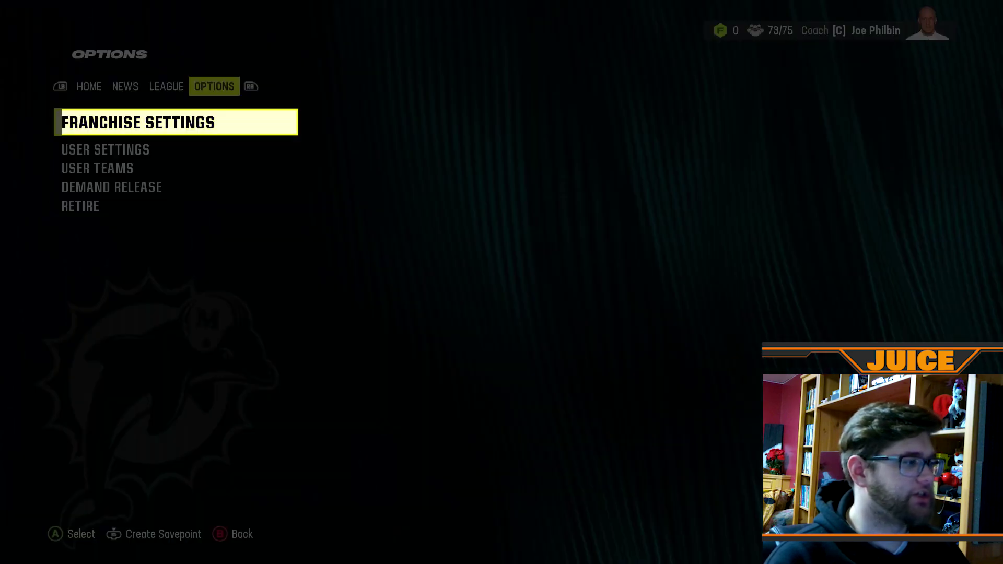
{"action": "key", "text": "Return"}
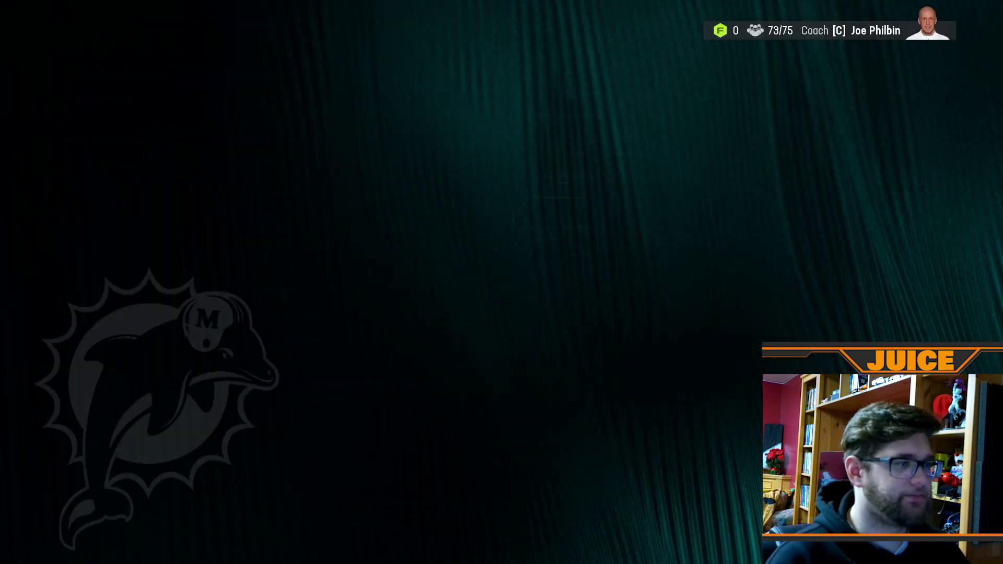
{"action": "key", "text": "Down"}
{"action": "key", "text": "Down"}
{"action": "key", "text": "Down"}
{"action": "key", "text": "Down"}
{"action": "key", "text": "Down"}
{"action": "key", "text": "Down"}
{"action": "key", "text": "Down"}
{"action": "key", "text": "Down"}
{"action": "key", "text": "Down"}
{"action": "key", "text": "Down"}
{"action": "key", "text": "Down"}
{"action": "key", "text": "Down"}
{"action": "key", "text": "Down"}
{"action": "key", "text": "Down"}
{"action": "key", "text": "Up"}
{"action": "key", "text": "Up"}
{"action": "key", "text": "Up"}
{"action": "key", "text": "Up"}
{"action": "key", "text": "Right"}
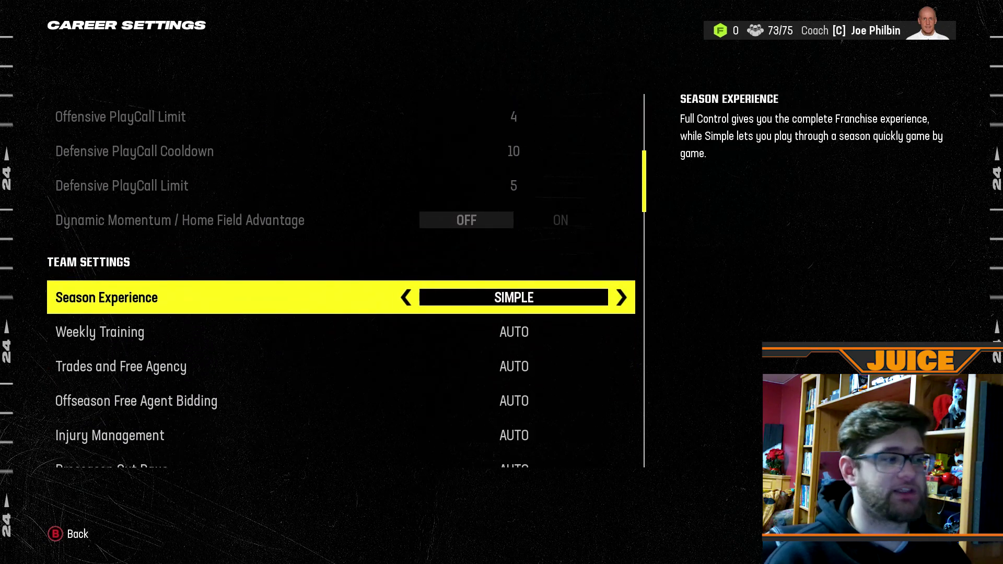
Review the Dolphins' team settings, including contract negotiations, injury management and free agent bidding, and leave the career settings.
{"action": "key", "text": "Down"}
{"action": "key", "text": "Down"}
{"action": "key", "text": "Down"}
{"action": "key", "text": "Down"}
{"action": "key", "text": "Down"}
{"action": "key", "text": "Down"}
{"action": "key", "text": "Down"}
{"action": "key", "text": "Down"}
{"action": "key", "text": "Down"}
{"action": "key", "text": "Down"}
{"action": "key", "text": "Up"}
{"action": "key", "text": "Up"}
{"action": "key", "text": "Up"}
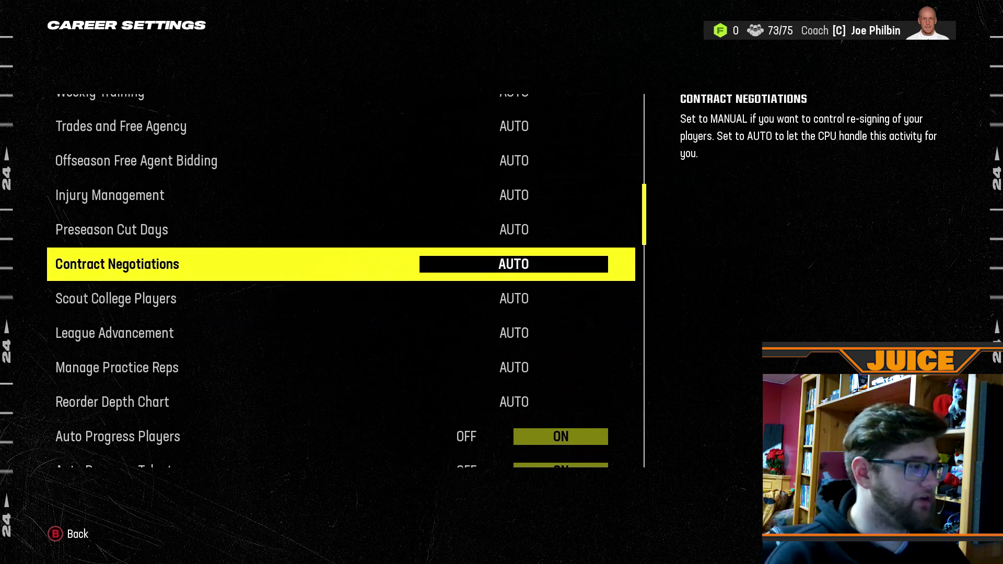
{"action": "key", "text": "Up"}
{"action": "key", "text": "Up"}
{"action": "key", "text": "Up"}
{"action": "key", "text": "Down"}
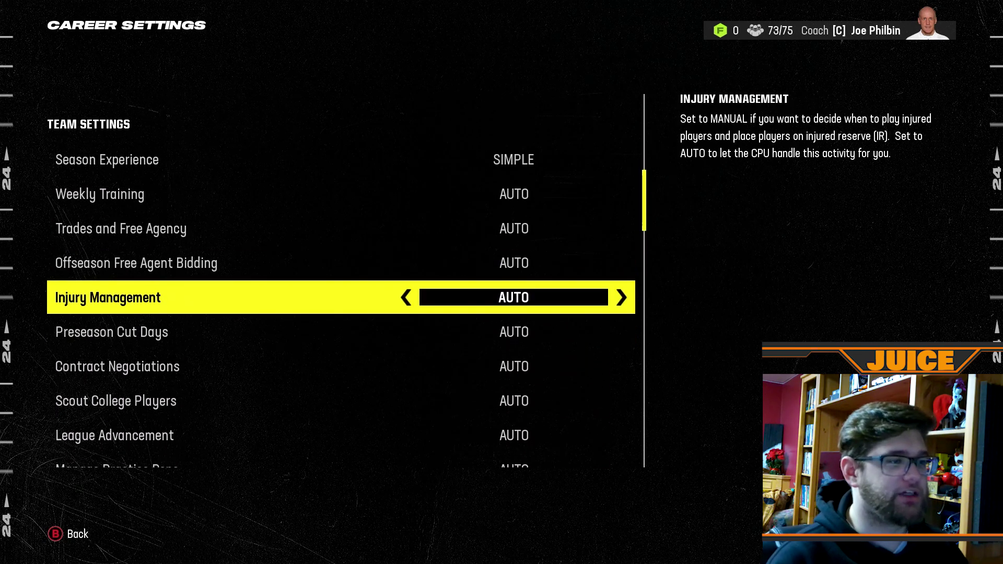
{"action": "key", "text": "Down"}
{"action": "key", "text": "Up"}
{"action": "key", "text": "Up"}
{"action": "key", "text": "Up"}
{"action": "key", "text": "Up"}
{"action": "key", "text": "Up"}
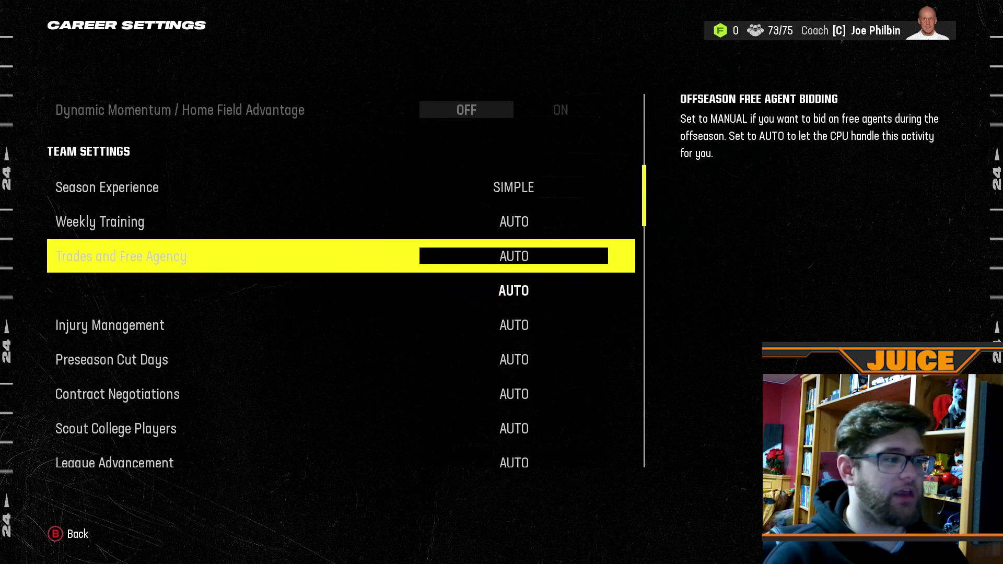
{"action": "key", "text": "Escape"}
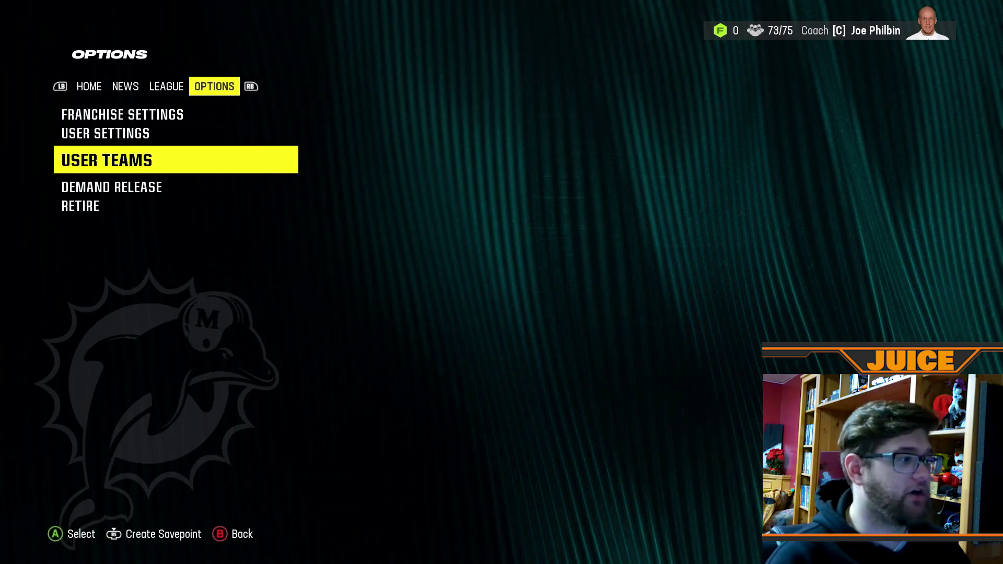
Compare the Dolphins and Chiefs entries in User Teams and check the actions offered for the Dolphins head coach.
{"action": "key", "text": "Return"}
{"action": "key", "text": "Down"}
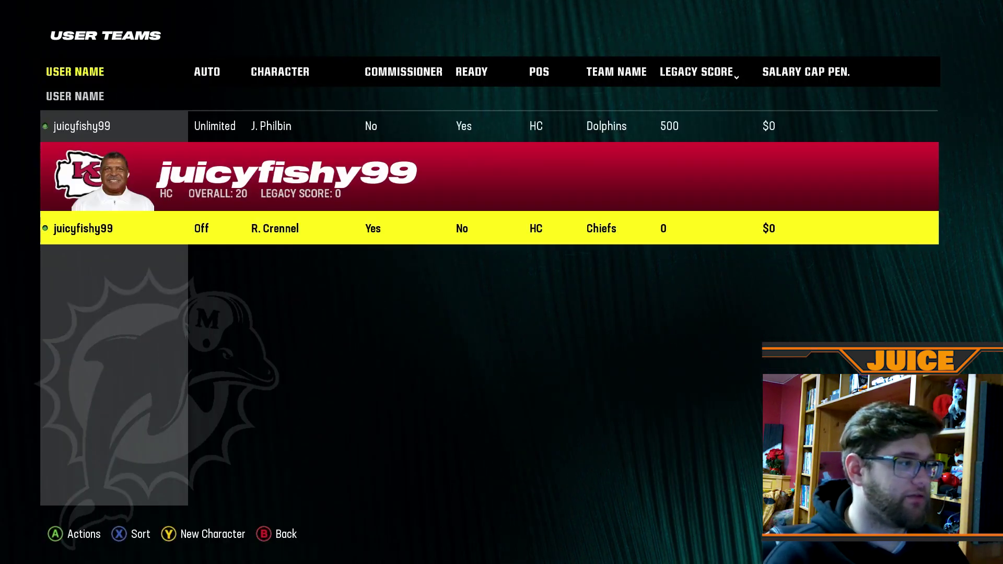
{"action": "key", "text": "Up"}
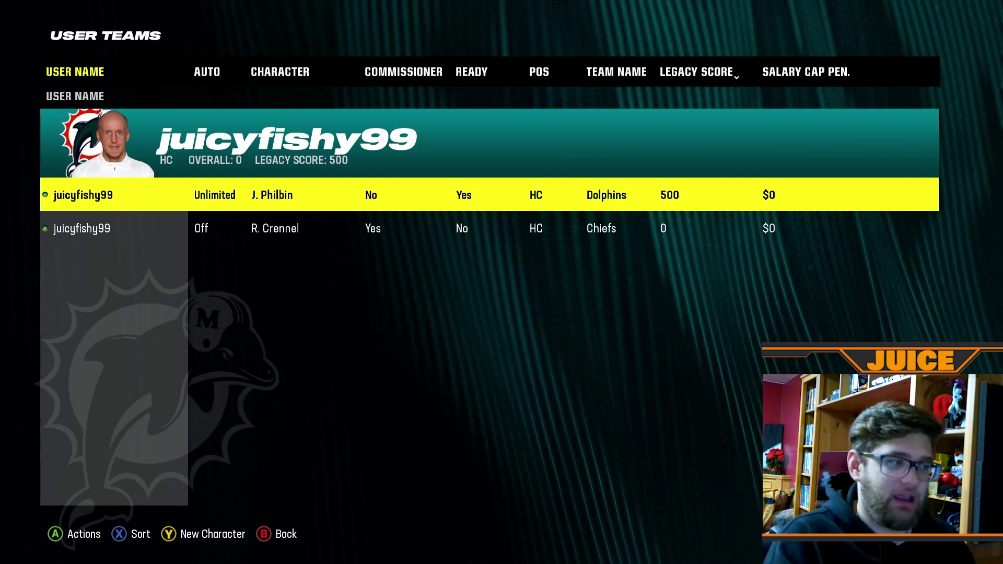
{"action": "key", "text": "Return"}
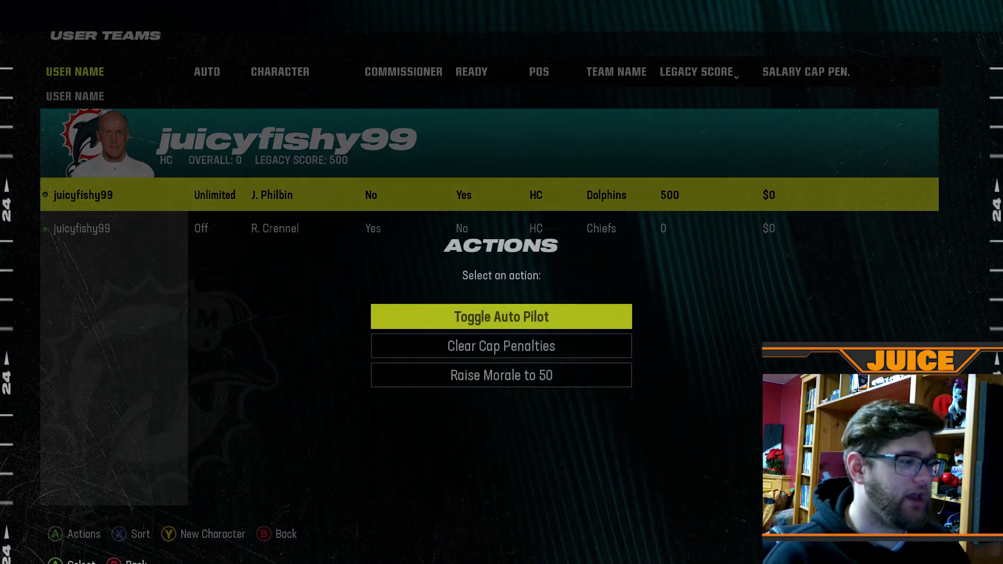
{"action": "key", "text": "Escape"}
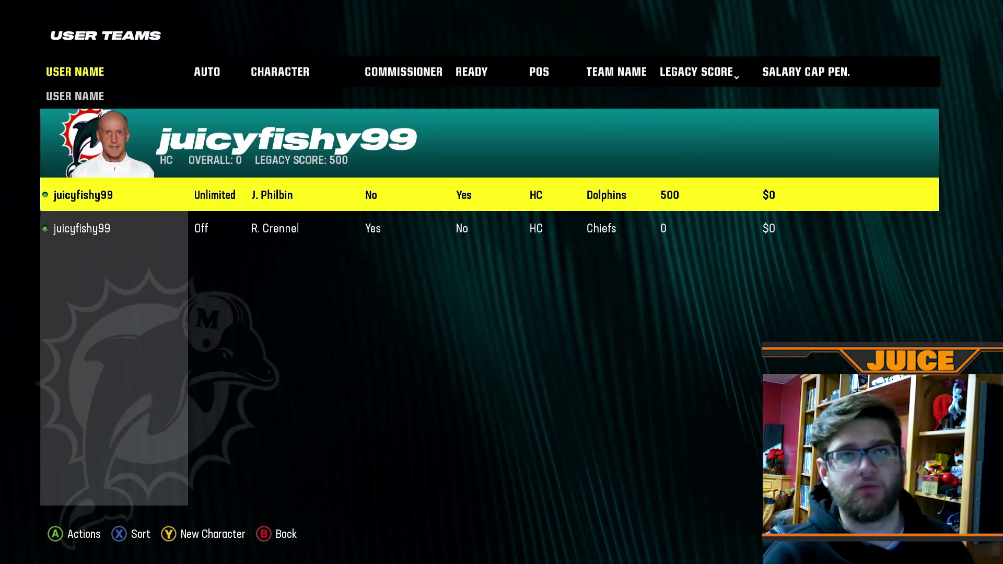
{"action": "key", "text": "Down"}
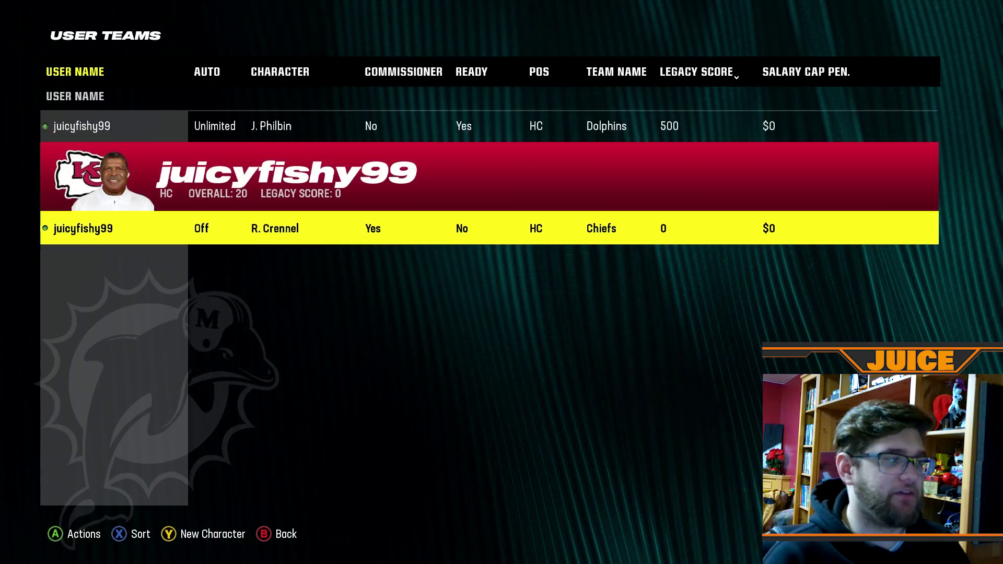
{"action": "key", "text": "Up"}
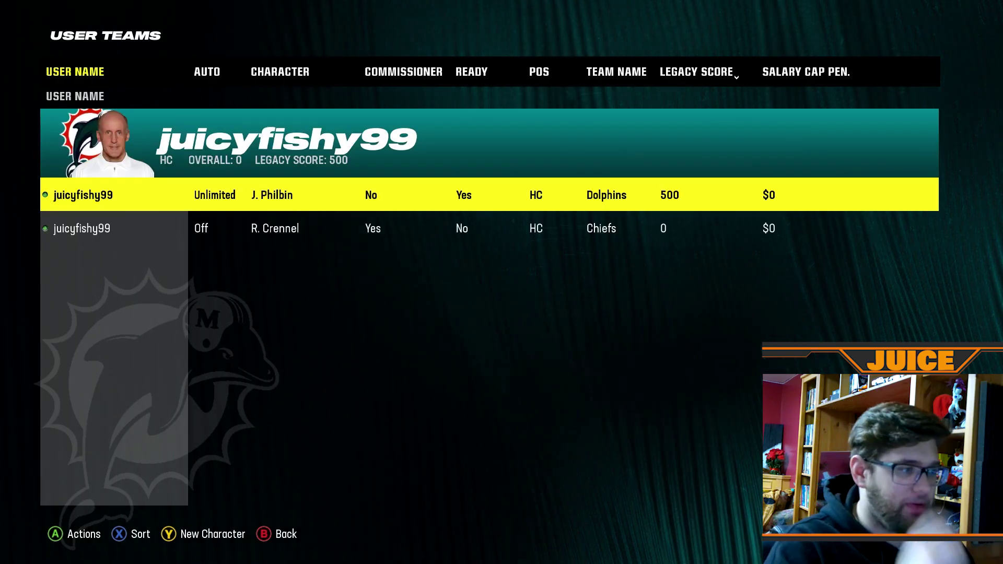
Switch to the Chiefs head coach character.
{"action": "key", "text": "Down"}
{"action": "key", "text": "Return"}
{"action": "key", "text": "Return"}
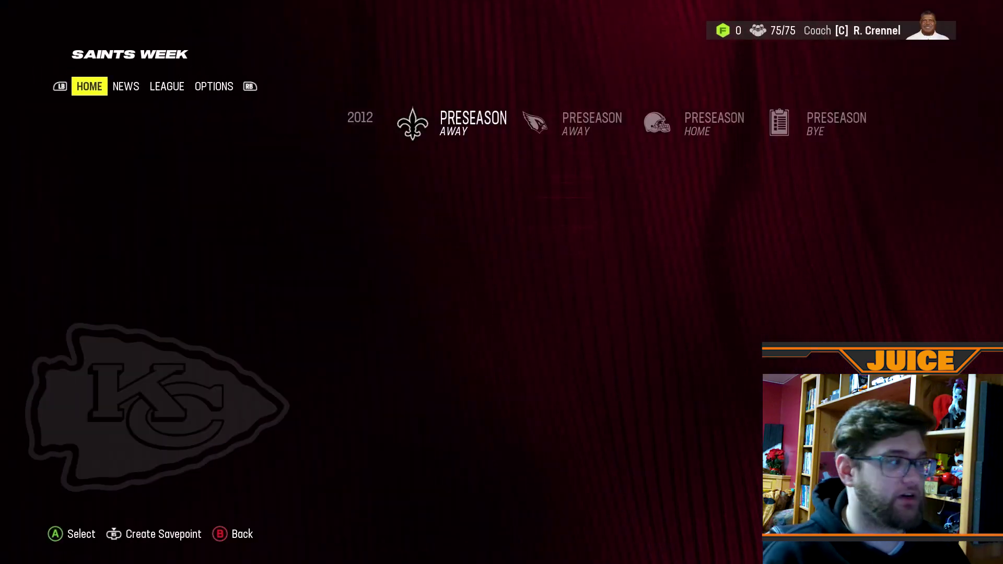
Open League Settings from the Chiefs' franchise options.
{"action": "key", "text": "q"}
{"action": "key", "text": "e"}
{"action": "key", "text": "Down"}
{"action": "key", "text": "q"}
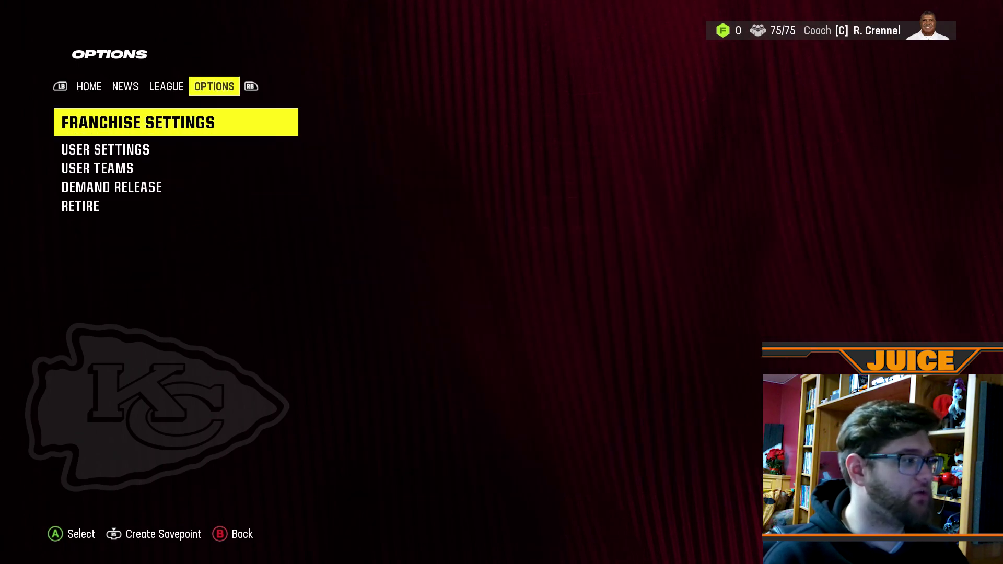
{"action": "key", "text": "Return"}
{"action": "key", "text": "Return"}
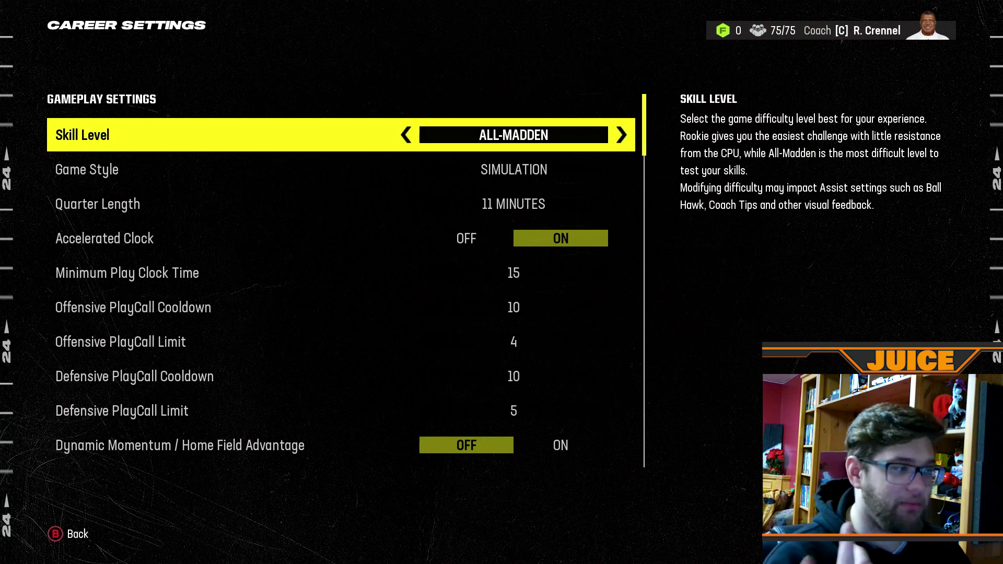
Try lowering the quarter length to 9 minutes in the gameplay settings.
{"action": "key", "text": "Down"}
{"action": "key", "text": "Down"}
{"action": "key", "text": "Left"}
{"action": "key", "text": "Left"}
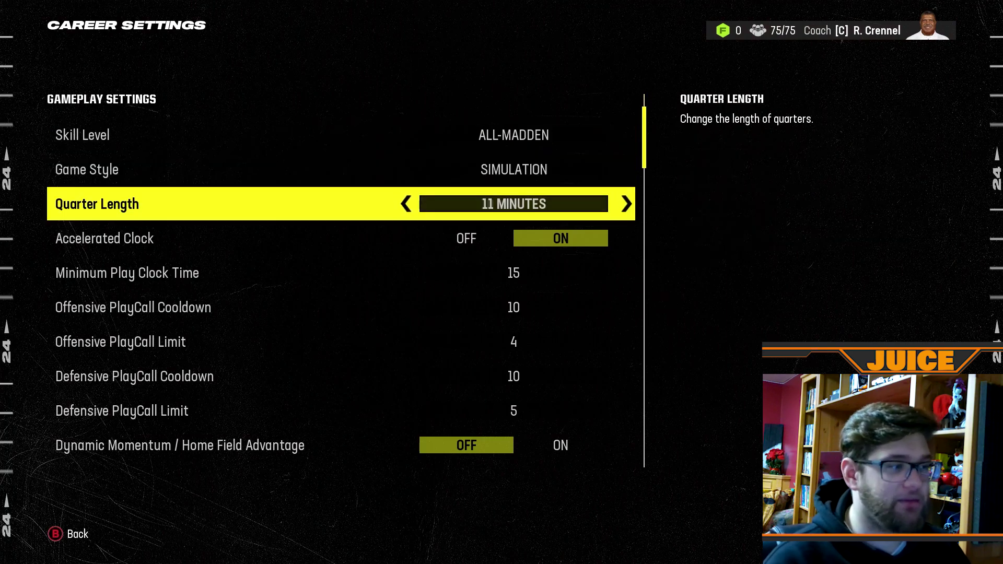
{"action": "key", "text": "Down"}
{"action": "key", "text": "Down"}
{"action": "key", "text": "Down"}
{"action": "key", "text": "Up"}
{"action": "key", "text": "Up"}
{"action": "key", "text": "Up"}
{"action": "key", "text": "Left"}
{"action": "key", "text": "Left"}
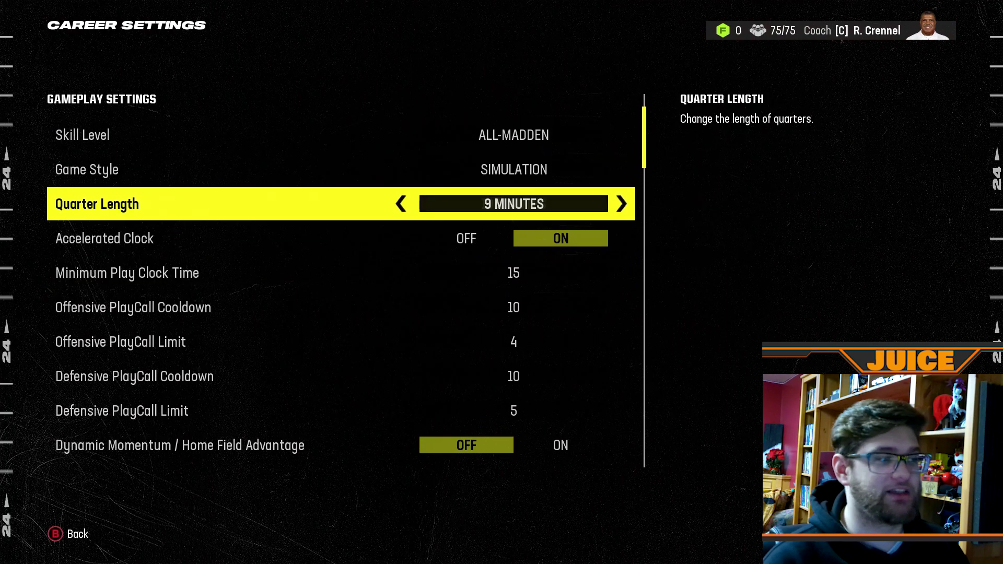
Examine the Chiefs' remaining gameplay settings and team settings, down to Contract Negotiations.
{"action": "key", "text": "Down"}
{"action": "key", "text": "Down"}
{"action": "key", "text": "Down"}
{"action": "key", "text": "Down"}
{"action": "key", "text": "Down"}
{"action": "key", "text": "Down"}
{"action": "key", "text": "Down"}
{"action": "key", "text": "Down"}
{"action": "key", "text": "Down"}
{"action": "key", "text": "Down"}
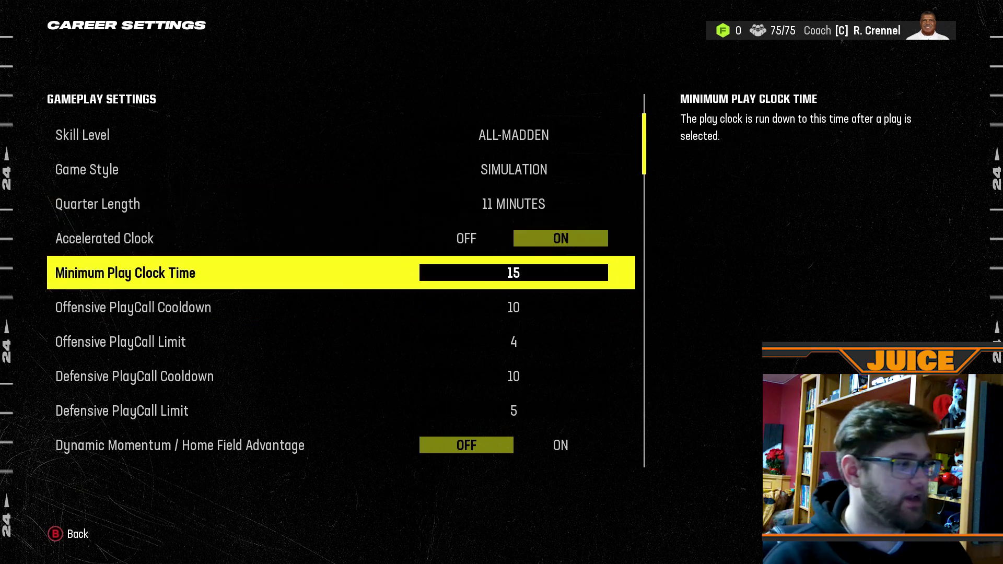
{"action": "key", "text": "Down"}
{"action": "key", "text": "Down"}
{"action": "key", "text": "Down"}
{"action": "key", "text": "Down"}
{"action": "key", "text": "Down"}
{"action": "key", "text": "Down"}
{"action": "key", "text": "Down"}
{"action": "key", "text": "Down"}
{"action": "key", "text": "Down"}
{"action": "key", "text": "Down"}
{"action": "key", "text": "Down"}
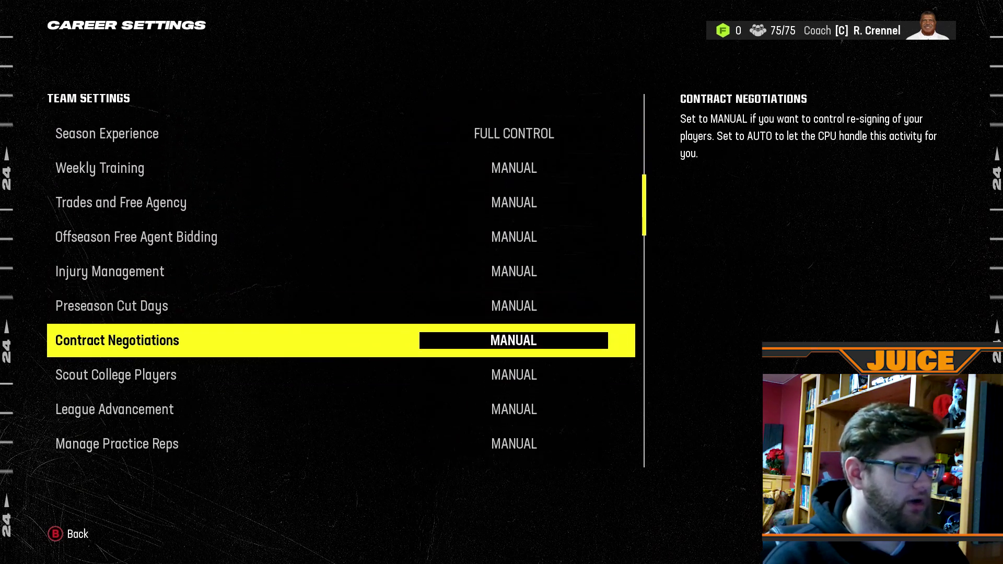
Examine the rest of the team settings and the commissioner settings around Trade Difficulty.
{"action": "key", "text": "Down"}
{"action": "key", "text": "Down"}
{"action": "key", "text": "Up"}
{"action": "key", "text": "Up"}
{"action": "key", "text": "Down"}
{"action": "key", "text": "Down"}
{"action": "key", "text": "Down"}
{"action": "key", "text": "Down"}
{"action": "key", "text": "Up"}
{"action": "key", "text": "Up"}
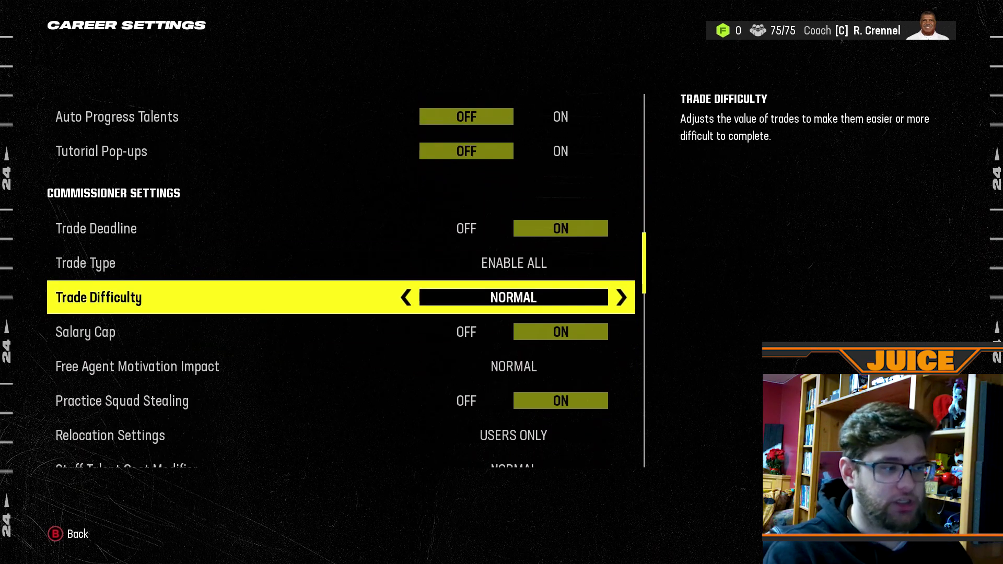
Examine the commissioner settings between Trade Difficulty and Staff Talent Cost Modifier.
{"action": "key", "text": "Down"}
{"action": "key", "text": "Down"}
{"action": "key", "text": "Down"}
{"action": "key", "text": "Down"}
{"action": "key", "text": "Down"}
{"action": "key", "text": "Down"}
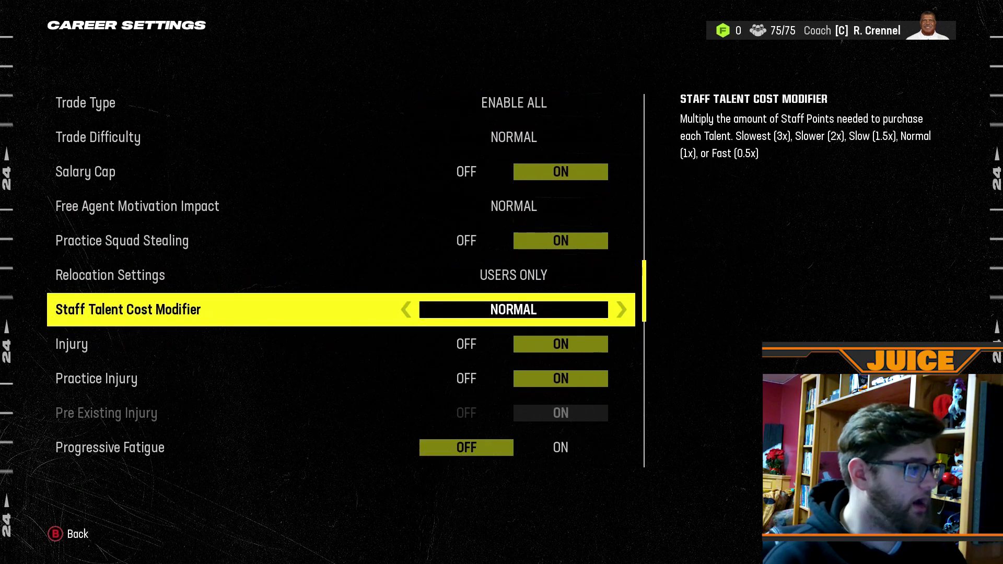
{"action": "key", "text": "Up"}
{"action": "key", "text": "Up"}
{"action": "key", "text": "Up"}
{"action": "key", "text": "Up"}
{"action": "key", "text": "Up"}
{"action": "key", "text": "Up"}
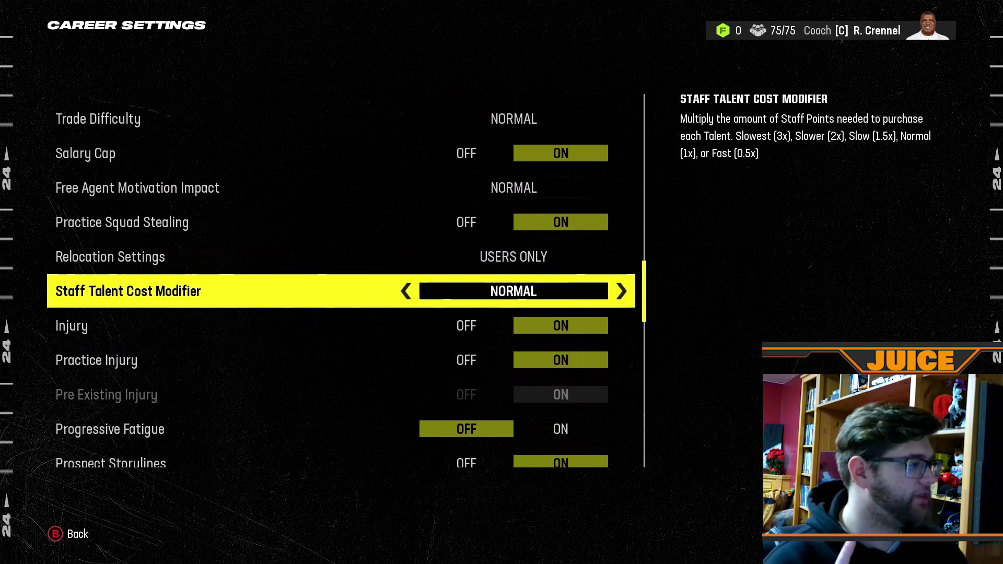
{"action": "key", "text": "Down"}
{"action": "key", "text": "Down"}
{"action": "key", "text": "Down"}
{"action": "key", "text": "Down"}
{"action": "key", "text": "Down"}
{"action": "key", "text": "Down"}
{"action": "key", "text": "Down"}
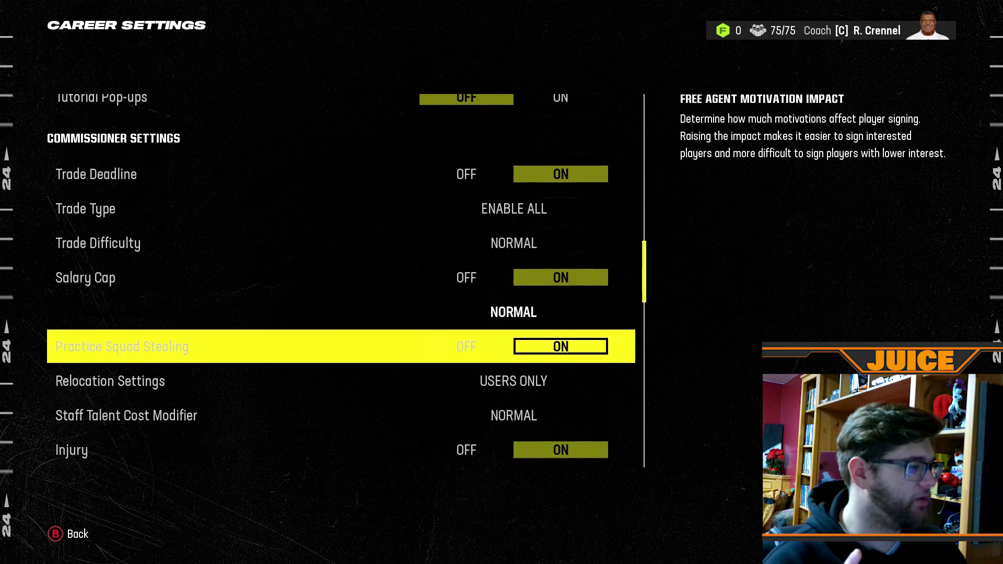
Examine the injury, fatigue, draft and free agent negotiation settings, continuing to Coach Firing in the league type settings.
{"action": "key", "text": "Down"}
{"action": "key", "text": "Down"}
{"action": "key", "text": "Down"}
{"action": "key", "text": "Down"}
{"action": "key", "text": "Down"}
{"action": "key", "text": "Down"}
{"action": "key", "text": "Down"}
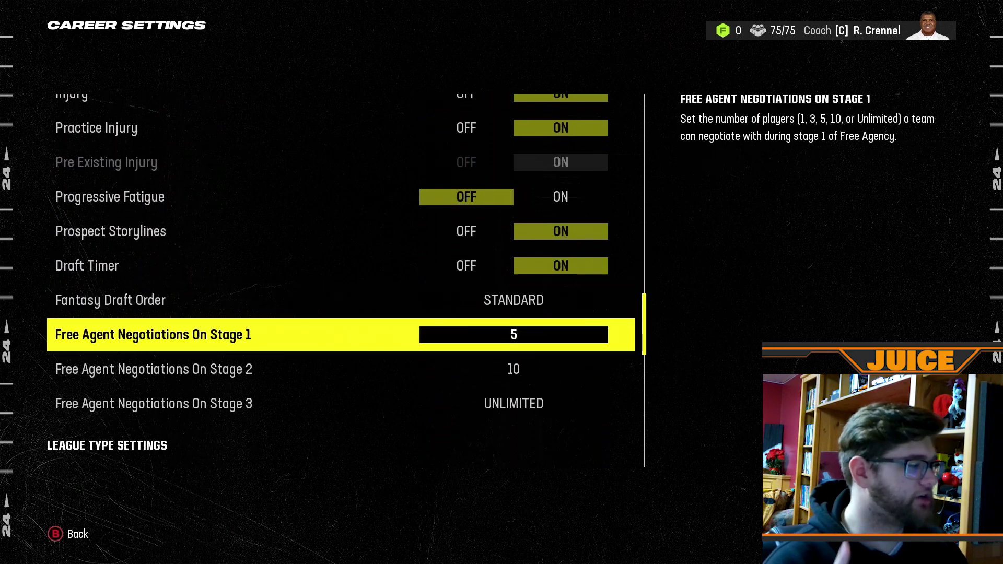
{"action": "key", "text": "Down"}
{"action": "key", "text": "Down"}
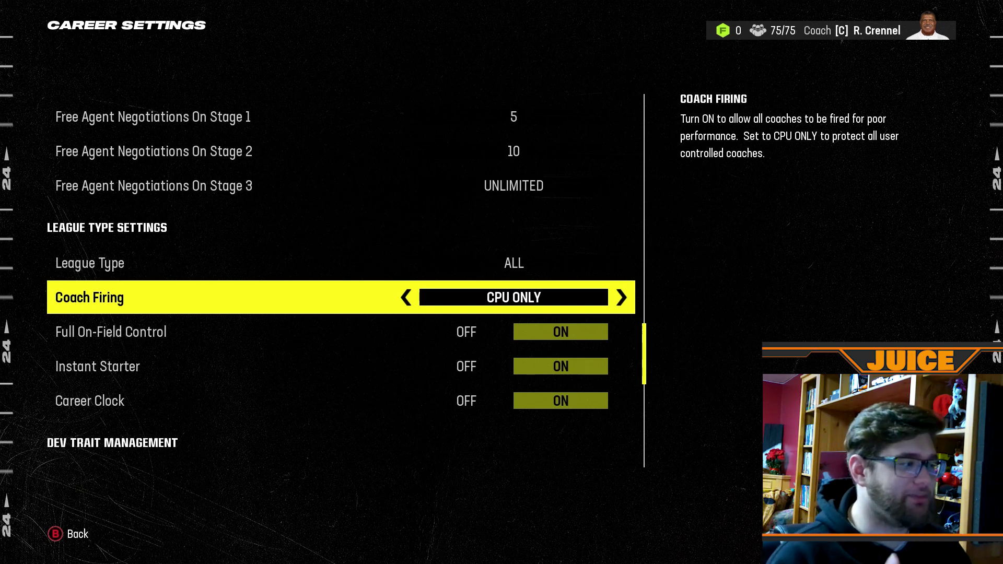
Review the free agent negotiation stages, Draft Timer, Practice Injury and Prospect Storylines settings again.
{"action": "key", "text": "Up"}
{"action": "key", "text": "Up"}
{"action": "key", "text": "Up"}
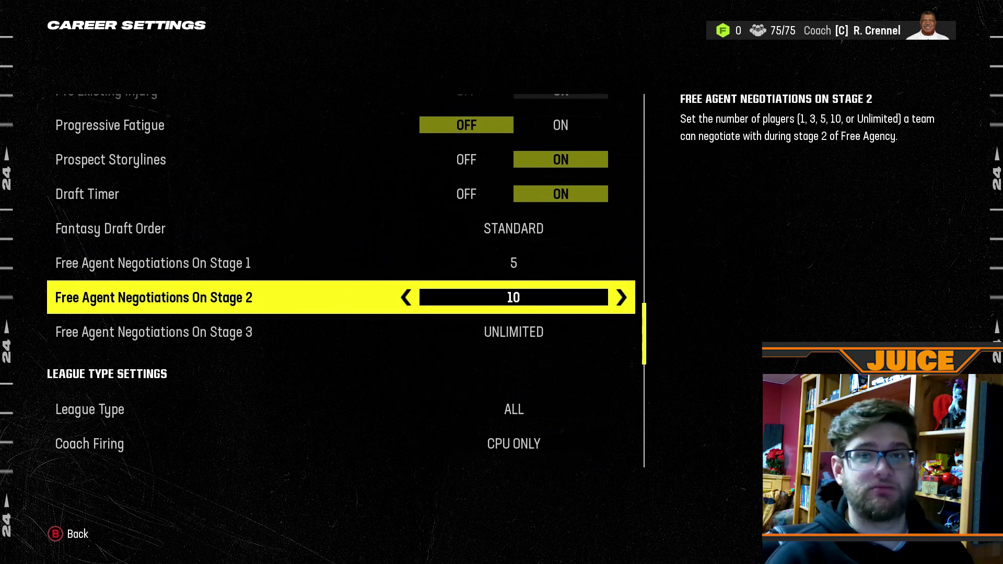
{"action": "key", "text": "Up"}
{"action": "key", "text": "Up"}
{"action": "key", "text": "Up"}
{"action": "key", "text": "Up"}
{"action": "key", "text": "Up"}
{"action": "key", "text": "Up"}
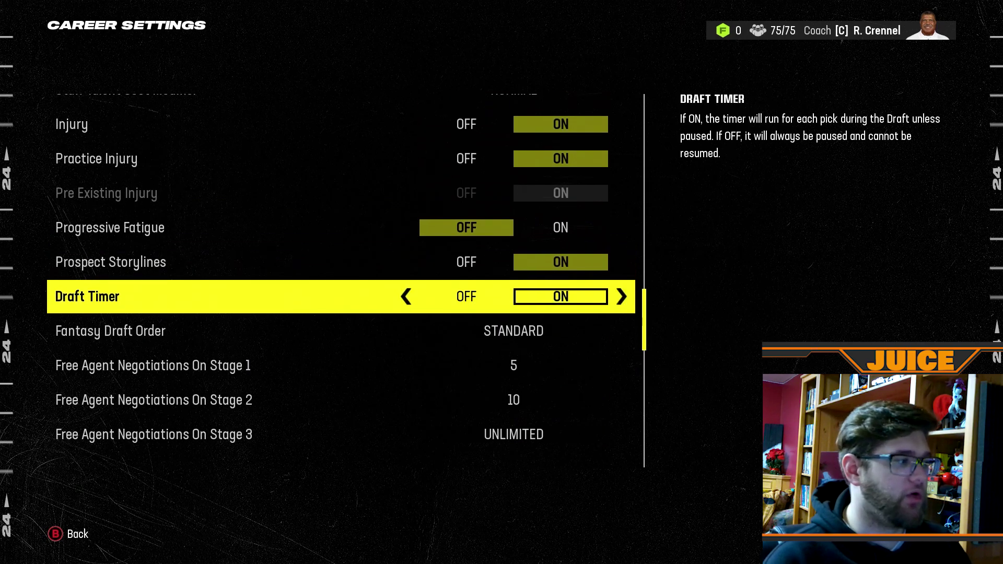
{"action": "key", "text": "Up"}
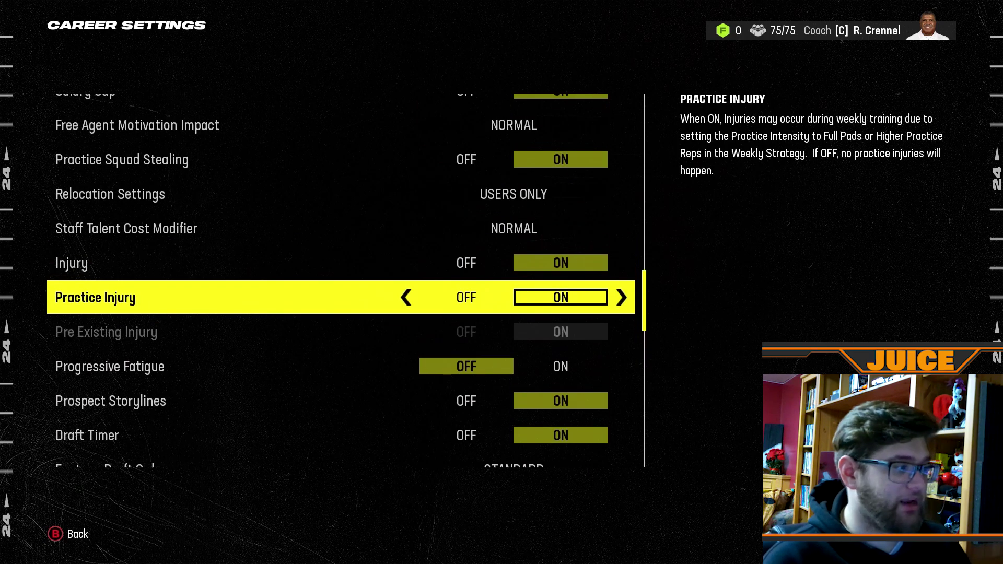
{"action": "key", "text": "Down"}
{"action": "key", "text": "Down"}
{"action": "key", "text": "Down"}
{"action": "key", "text": "Down"}
{"action": "key", "text": "Down"}
{"action": "key", "text": "Down"}
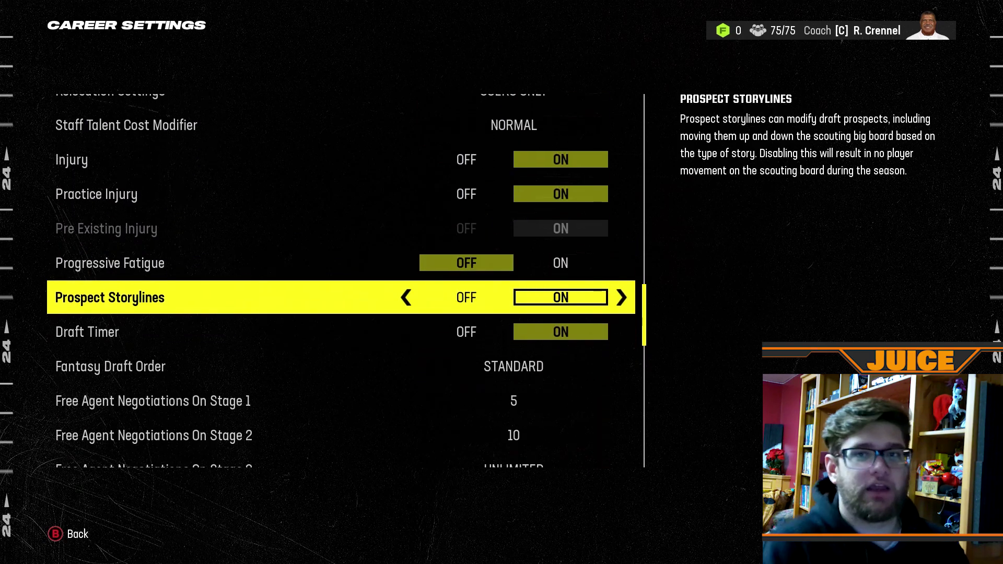
Examine the league type settings down to Instant Starter and leave the league settings.
{"action": "key", "text": "Down"}
{"action": "key", "text": "Down"}
{"action": "key", "text": "Down"}
{"action": "key", "text": "Down"}
{"action": "key", "text": "Down"}
{"action": "key", "text": "Down"}
{"action": "key", "text": "Down"}
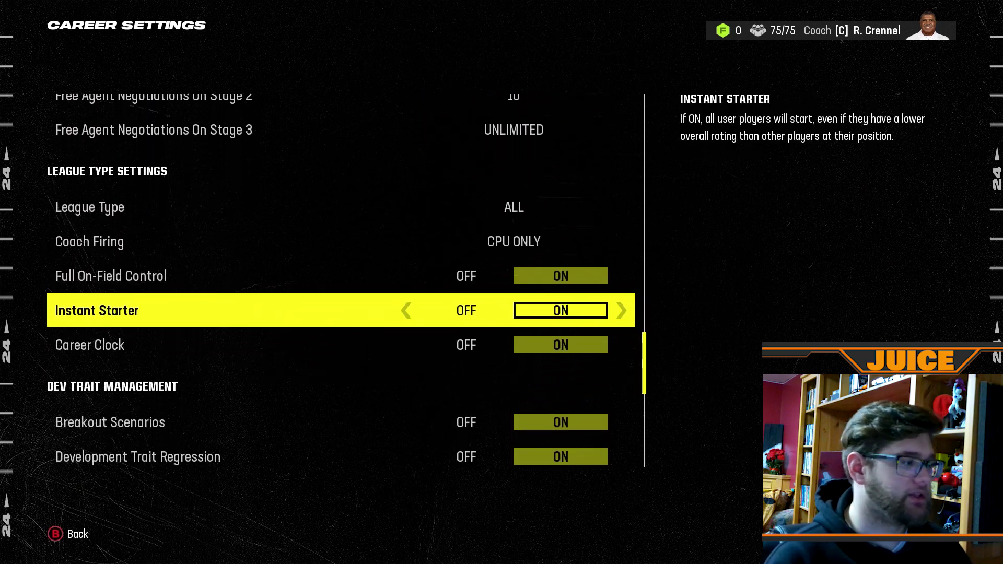
{"action": "key", "text": "Escape"}
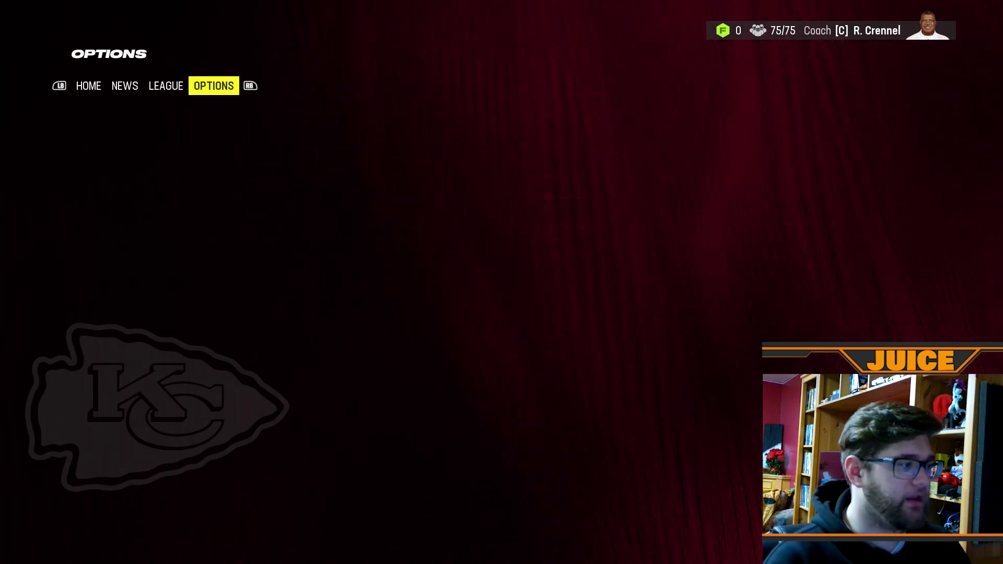
Open the league-wide team rosters from the Chiefs' roster management.
{"action": "key", "text": "e"}
{"action": "key", "text": "Down"}
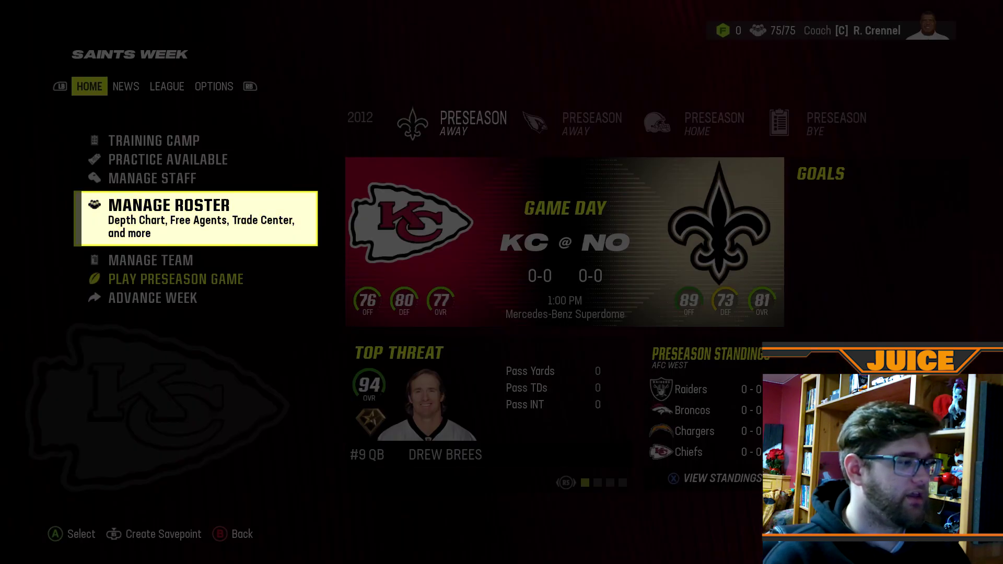
{"action": "key", "text": "Return"}
{"action": "key", "text": "Down"}
{"action": "key", "text": "Down"}
{"action": "key", "text": "Down"}
{"action": "key", "text": "Up"}
{"action": "key", "text": "Up"}
{"action": "key", "text": "Up"}
{"action": "key", "text": "Return"}
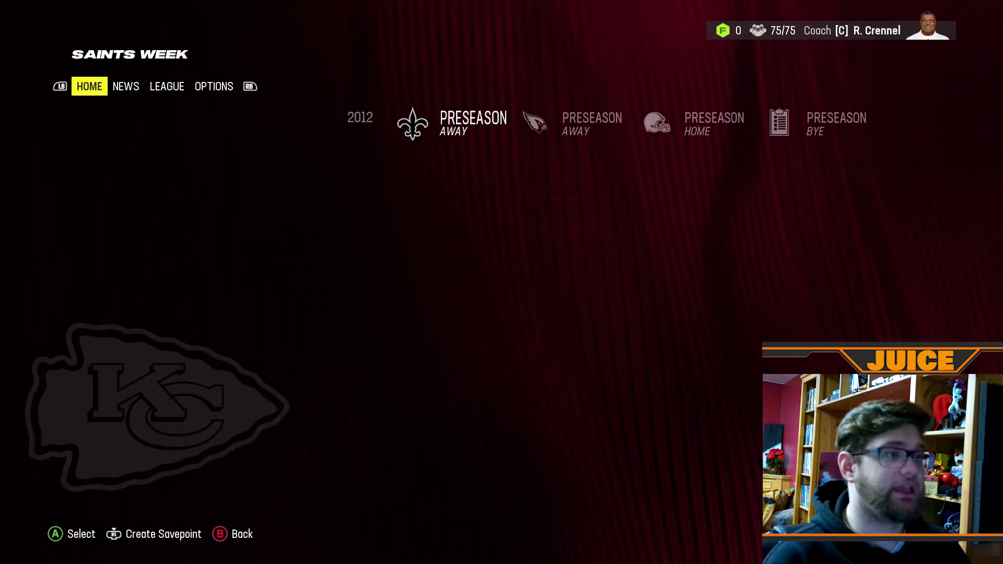
{"action": "key", "text": "Down"}
{"action": "key", "text": "Down"}
{"action": "key", "text": "Down"}
{"action": "key", "text": "Up"}
{"action": "key", "text": "Up"}
{"action": "key", "text": "Up"}
{"action": "key", "text": "Up"}
{"action": "key", "text": "Return"}
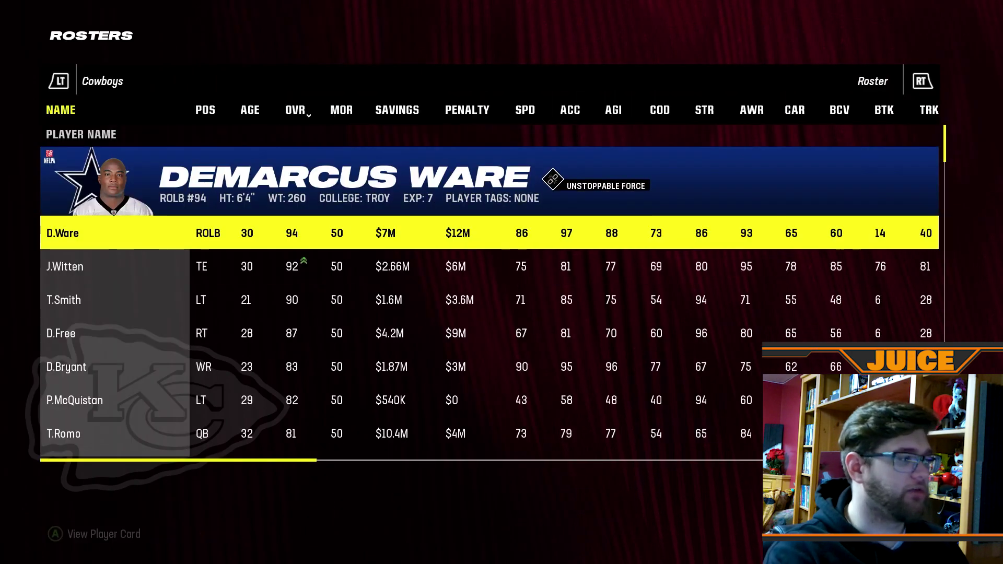
Examine other teams' rosters, including the Cowboys and Falcons, and return to the franchise home.
{"action": "key", "text": "Down"}
{"action": "key", "text": "Down"}
{"action": "key", "text": "Down"}
{"action": "key", "text": "Down"}
{"action": "key", "text": "Down"}
{"action": "key", "text": "Down"}
{"action": "key", "text": "Up"}
{"action": "key", "text": "Up"}
{"action": "key", "text": "Up"}
{"action": "key", "text": "Up"}
{"action": "key", "text": "Return"}
{"action": "key", "text": "Right"}
{"action": "key", "text": "Right"}
{"action": "key", "text": "Right"}
{"action": "key", "text": "Right"}
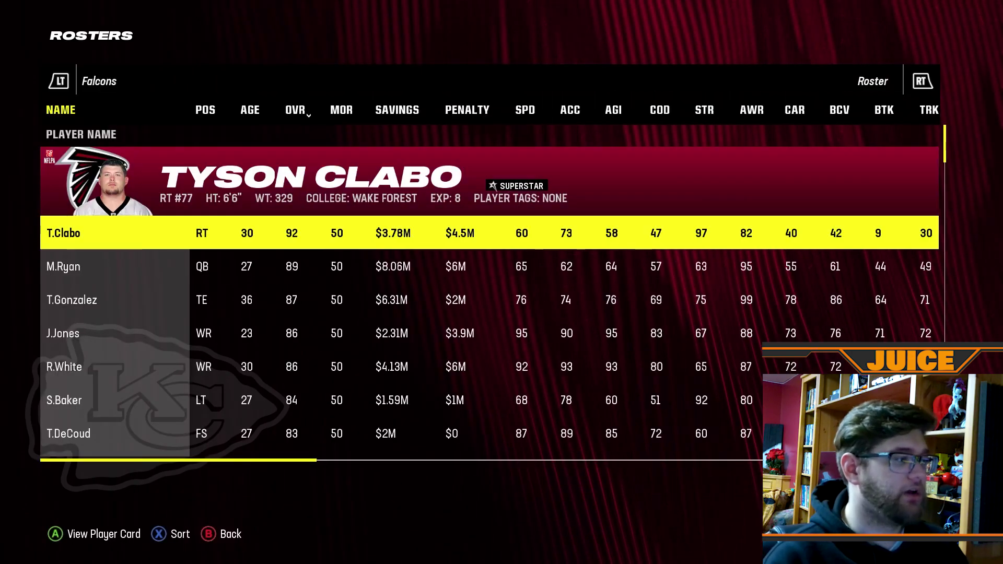
{"action": "key", "text": "Escape"}
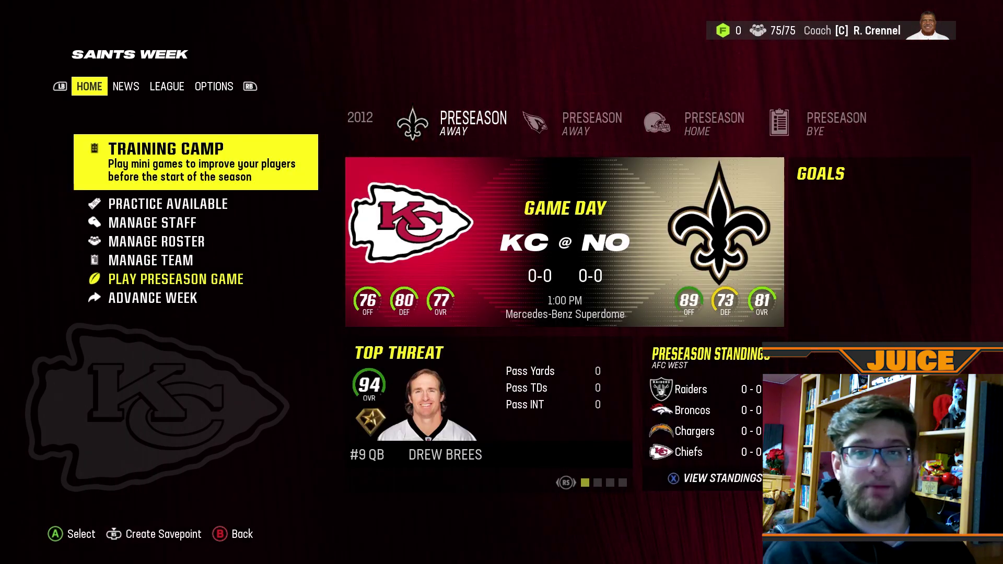
Quit the Chiefs' franchise, confirm the exit and return to the main menu.
{"action": "key", "text": "Down"}
{"action": "key", "text": "Down"}
{"action": "key", "text": "Down"}
{"action": "key", "text": "Escape"}
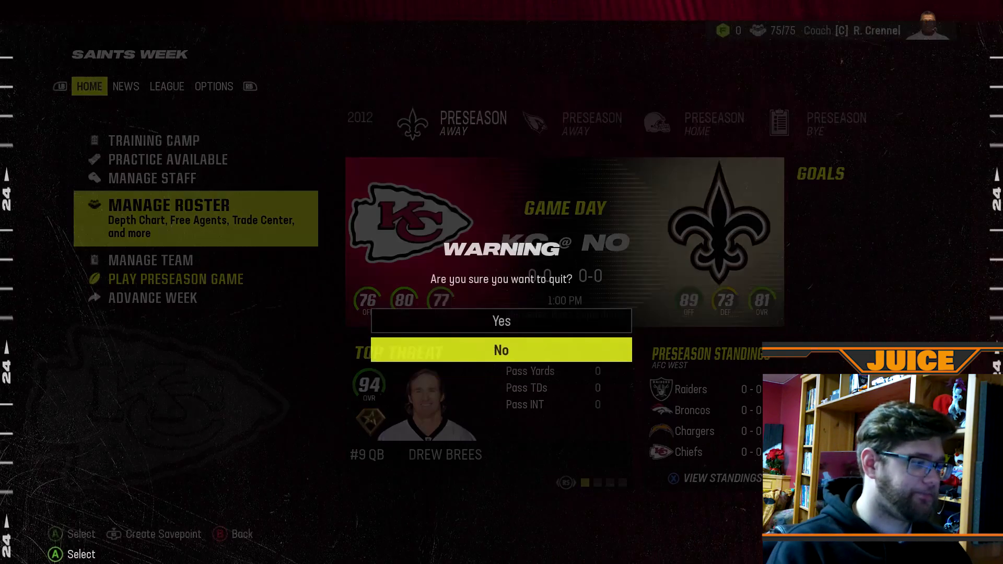
{"action": "key", "text": "Up"}
{"action": "key", "text": "Return"}
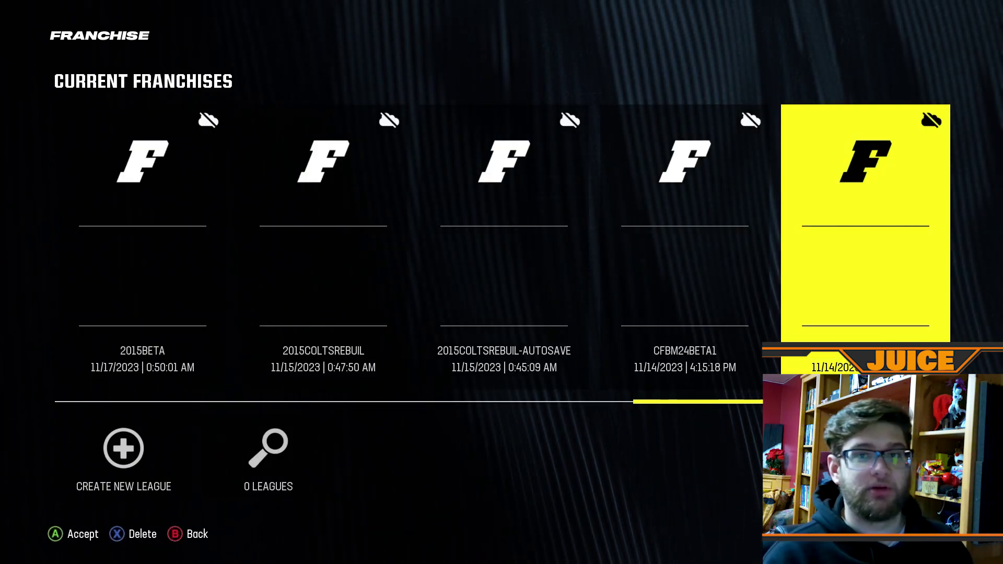
{"action": "key", "text": "Return"}
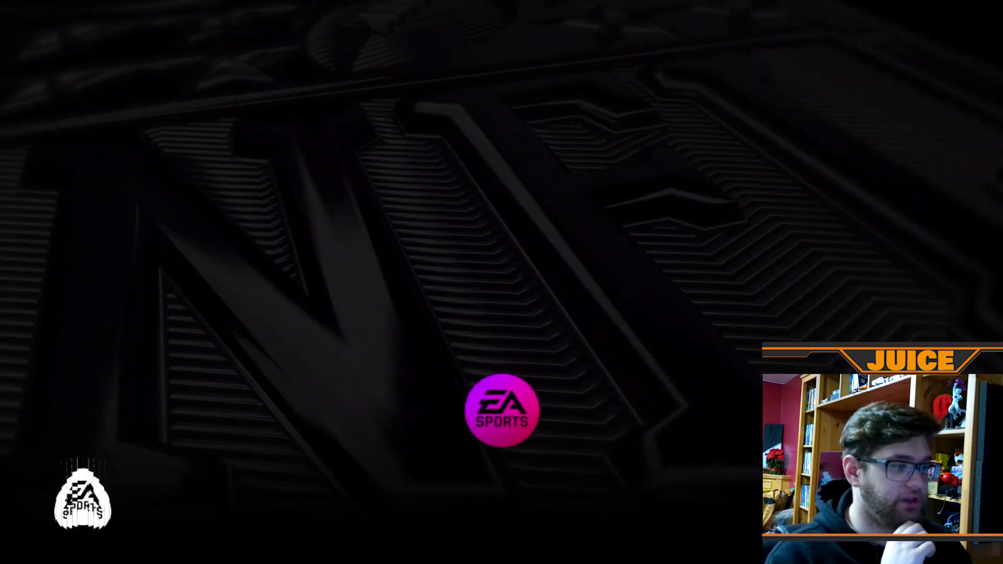
Open Load and Delete Files under Share & Manage Files in the Creation Center.
{"action": "key", "text": "Right"}
{"action": "key", "text": "Right"}
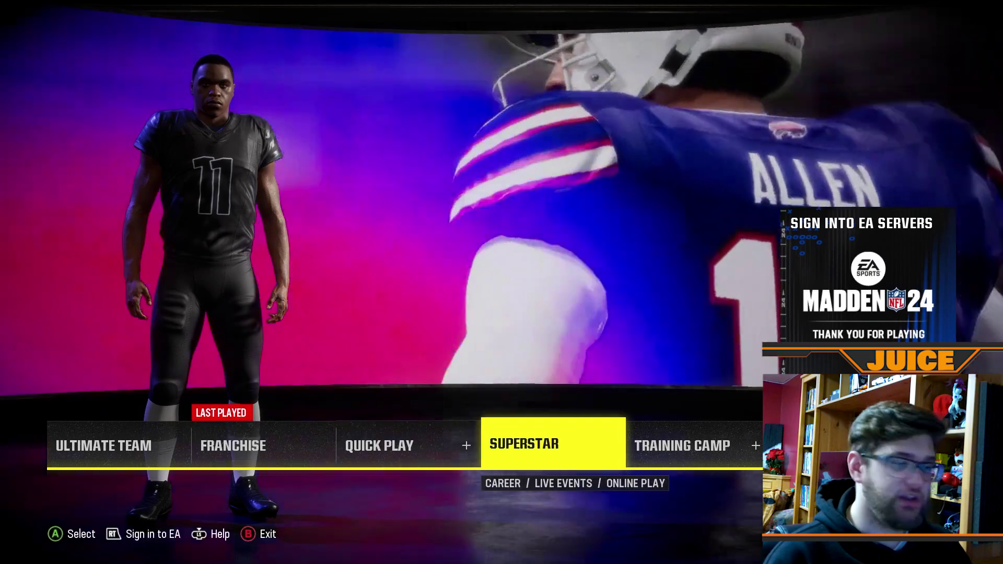
{"action": "key", "text": "Right"}
{"action": "key", "text": "Right"}
{"action": "key", "text": "Right"}
{"action": "key", "text": "Right"}
{"action": "key", "text": "Right"}
{"action": "key", "text": "Right"}
{"action": "key", "text": "Return"}
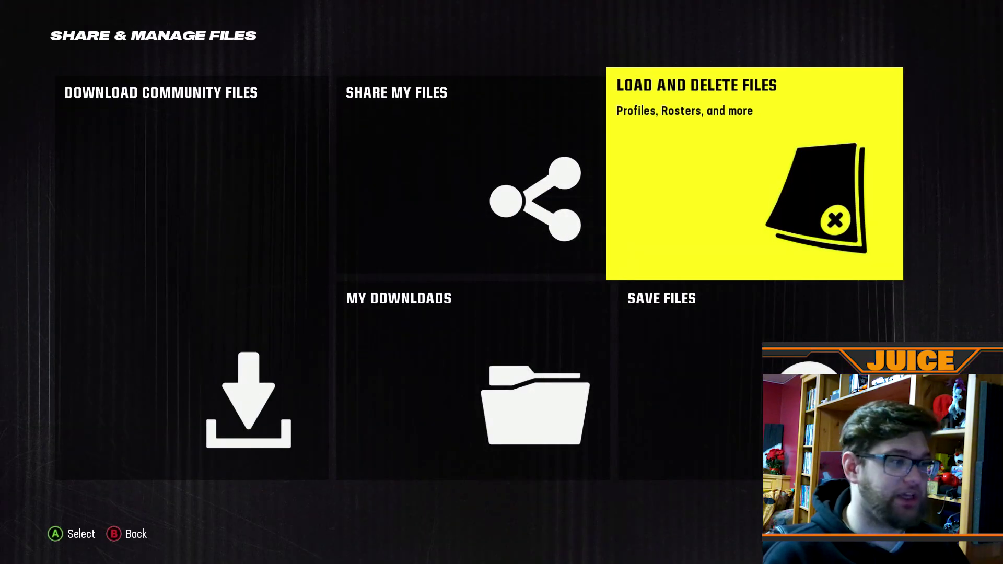
{"action": "key", "text": "Return"}
Check the saved roster files and return to the main menu.
{"action": "key", "text": "e"}
{"action": "key", "text": "Down"}
{"action": "key", "text": "Down"}
{"action": "key", "text": "Down"}
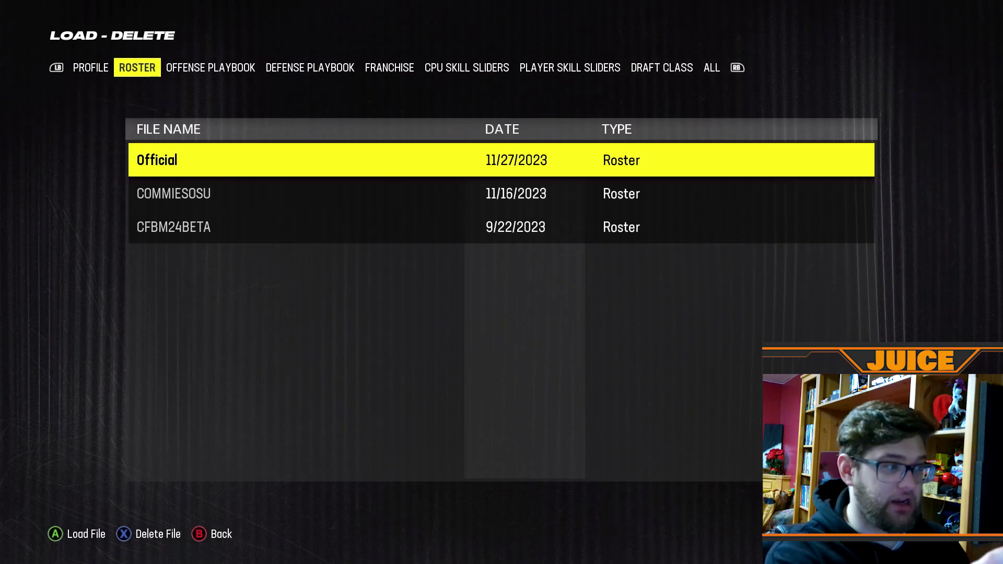
{"action": "key", "text": "Down"}
{"action": "key", "text": "Up"}
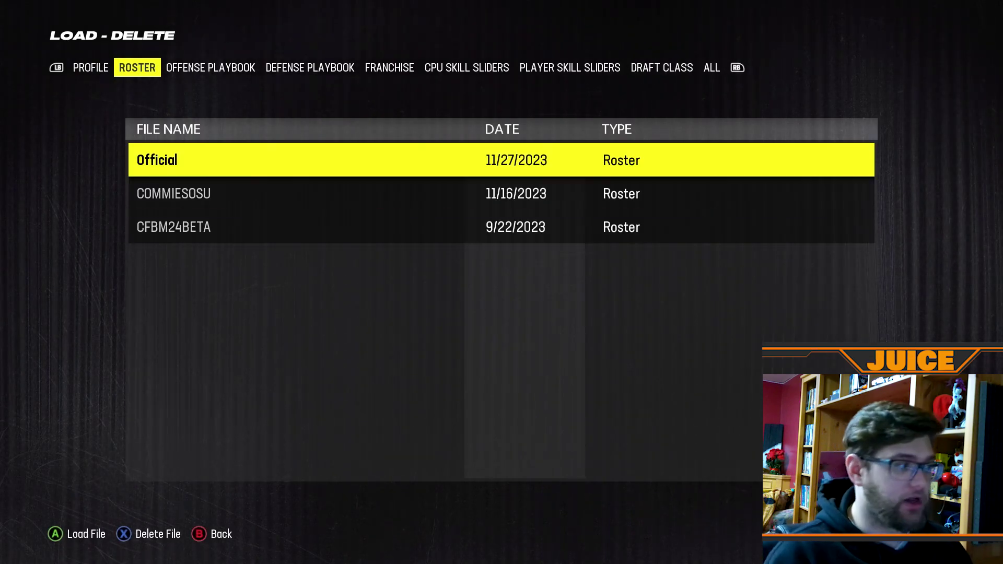
{"action": "key", "text": "Escape"}
{"action": "key", "text": "Escape"}
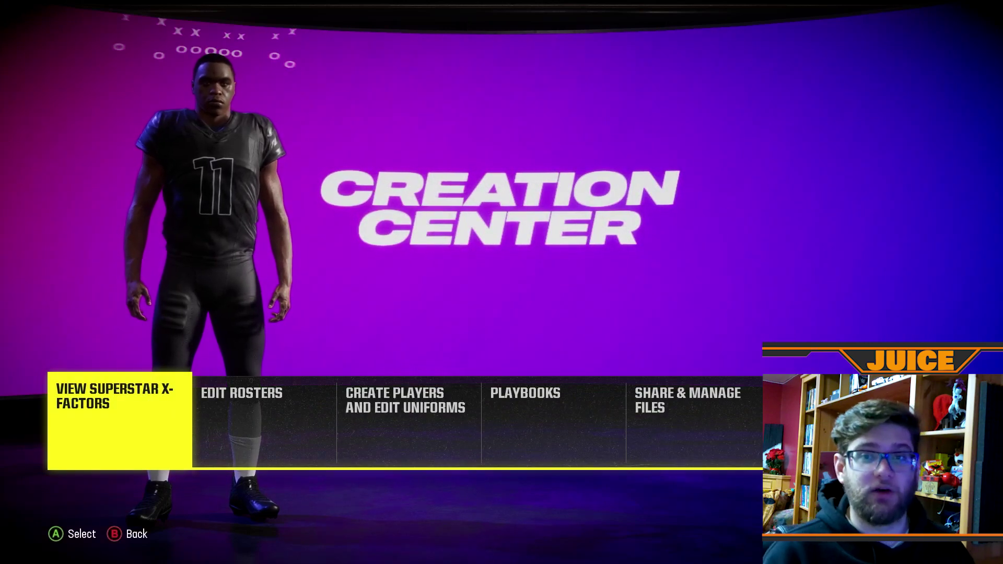
{"action": "key", "text": "Escape"}
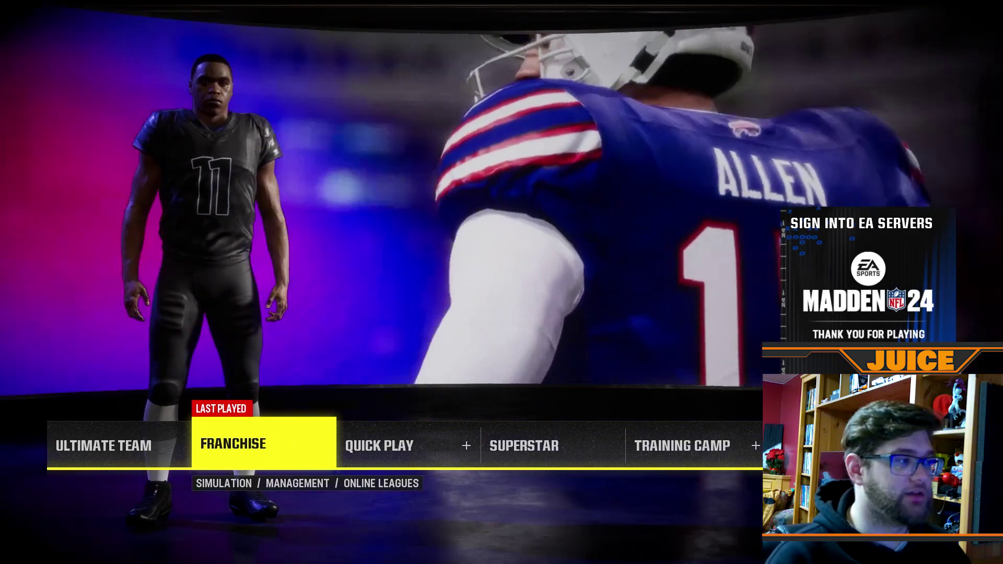
Open Franchise mode and look through the saved franchises to the end of the list.
{"action": "key", "text": "Return"}
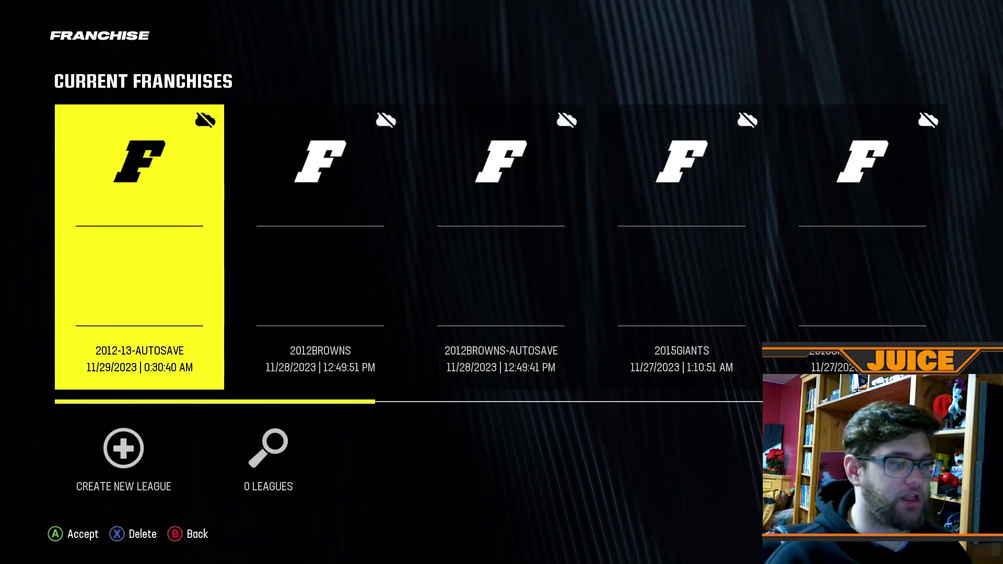
{"action": "key", "text": "Right"}
{"action": "key", "text": "Right"}
{"action": "key", "text": "Right"}
{"action": "key", "text": "Right"}
{"action": "key", "text": "Right"}
{"action": "key", "text": "Right"}
{"action": "key", "text": "Right"}
{"action": "key", "text": "Right"}
{"action": "key", "text": "Right"}
{"action": "key", "text": "Right"}
{"action": "key", "text": "Left"}
{"action": "key", "text": "Right"}
{"action": "key", "text": "Right"}
{"action": "key", "text": "Right"}
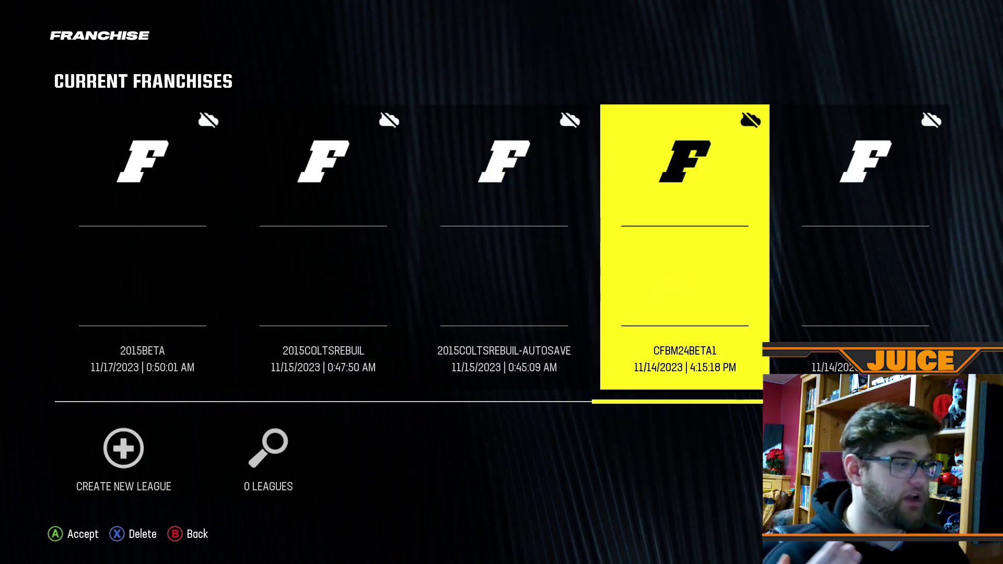
{"action": "key", "text": "Right"}
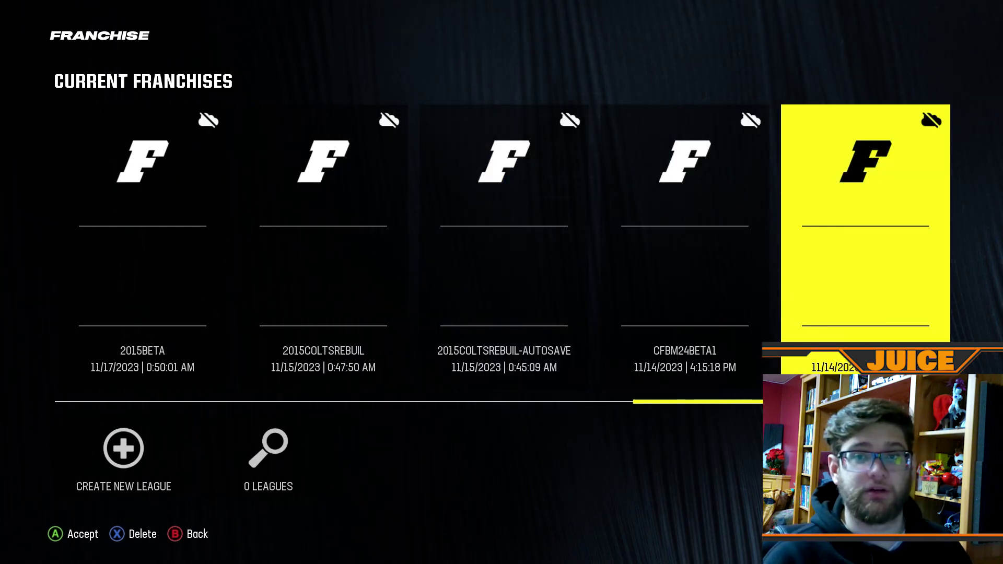
Go back through the saved franchises to the 2012-13-AUTOSAVE file.
{"action": "key", "text": "Left"}
{"action": "key", "text": "Left"}
{"action": "key", "text": "Left"}
{"action": "key", "text": "Left"}
{"action": "key", "text": "Left"}
{"action": "key", "text": "Left"}
{"action": "key", "text": "Left"}
{"action": "key", "text": "Left"}
{"action": "key", "text": "Left"}
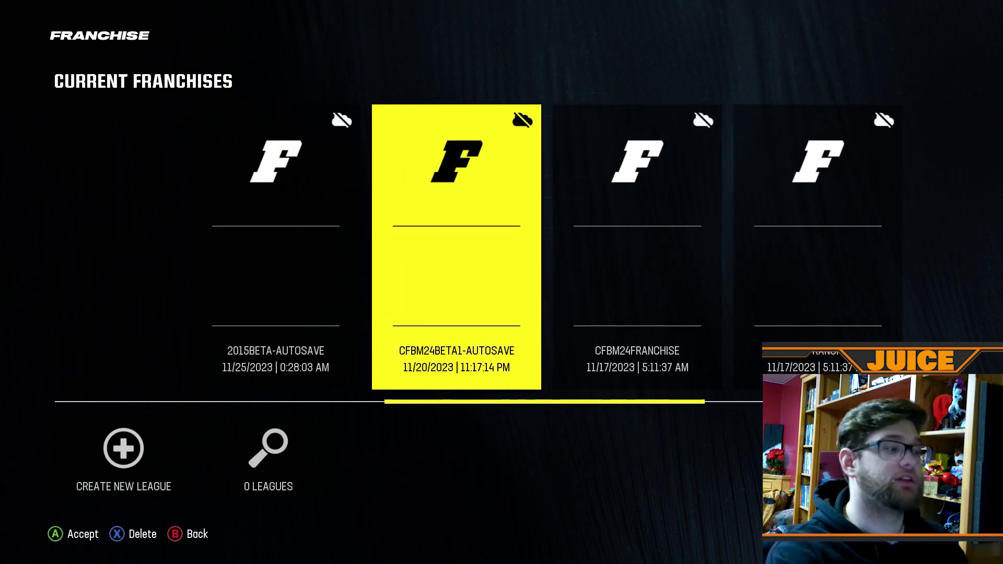
{"action": "key", "text": "Left"}
{"action": "key", "text": "Left"}
{"action": "key", "text": "Left"}
{"action": "key", "text": "Left"}
{"action": "key", "text": "Right"}
{"action": "key", "text": "Right"}
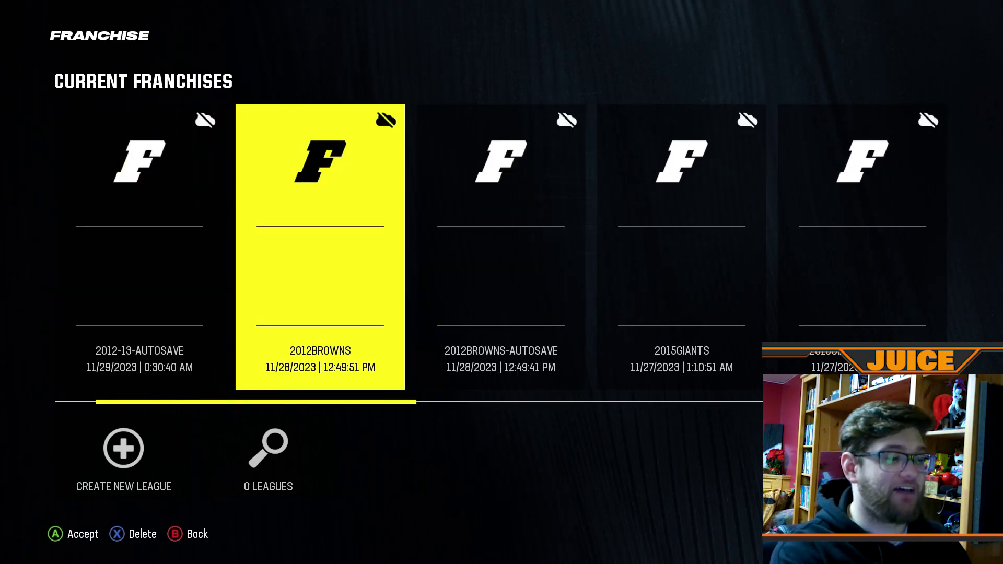
{"action": "key", "text": "Left"}
{"action": "key", "text": "Left"}
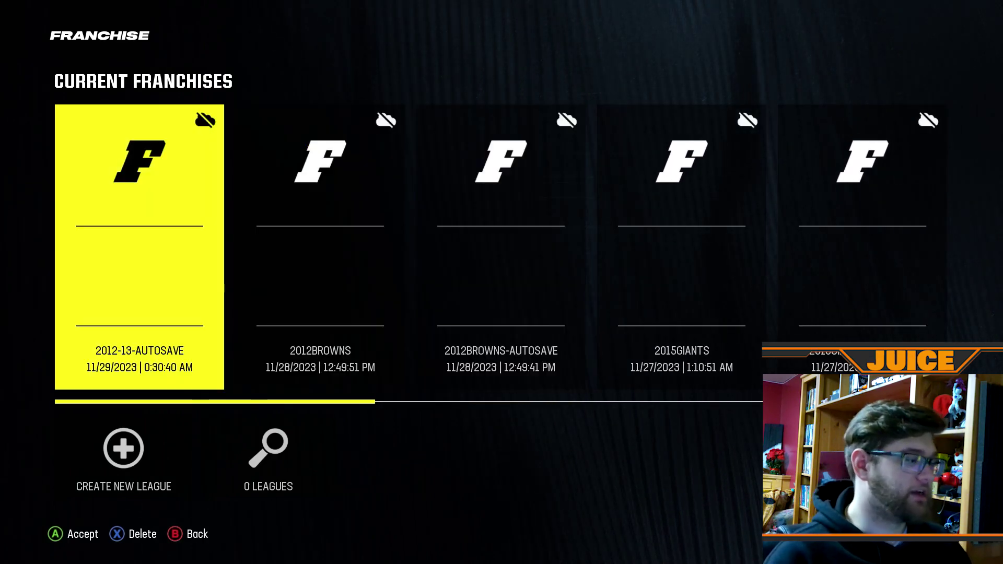
Load the 2012-13-AUTOSAVE franchise.
{"action": "key", "text": "Delete"}
{"action": "key", "text": "Up"}
{"action": "key", "text": "Return"}
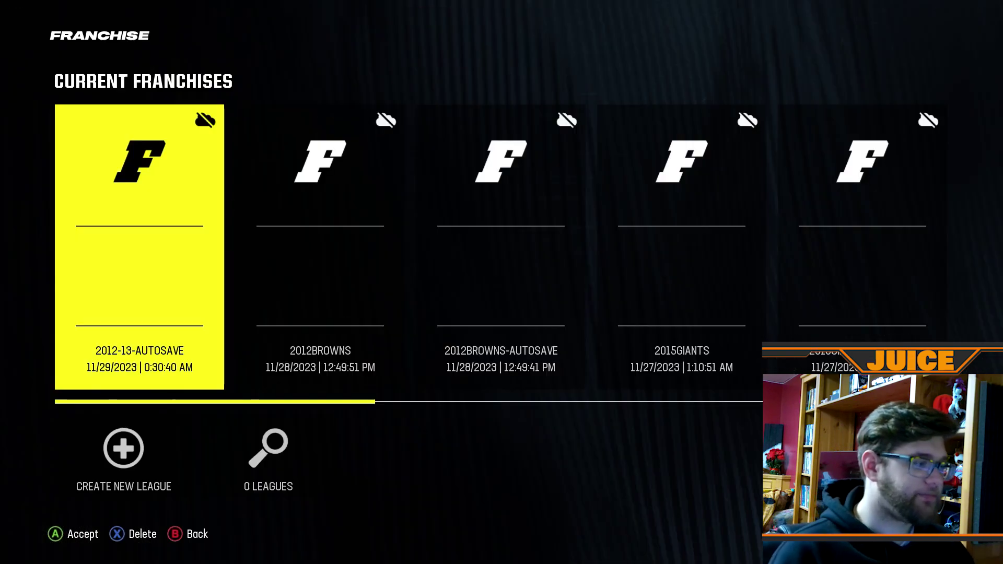
{"action": "key", "text": "Return"}
{"action": "key", "text": "Return"}
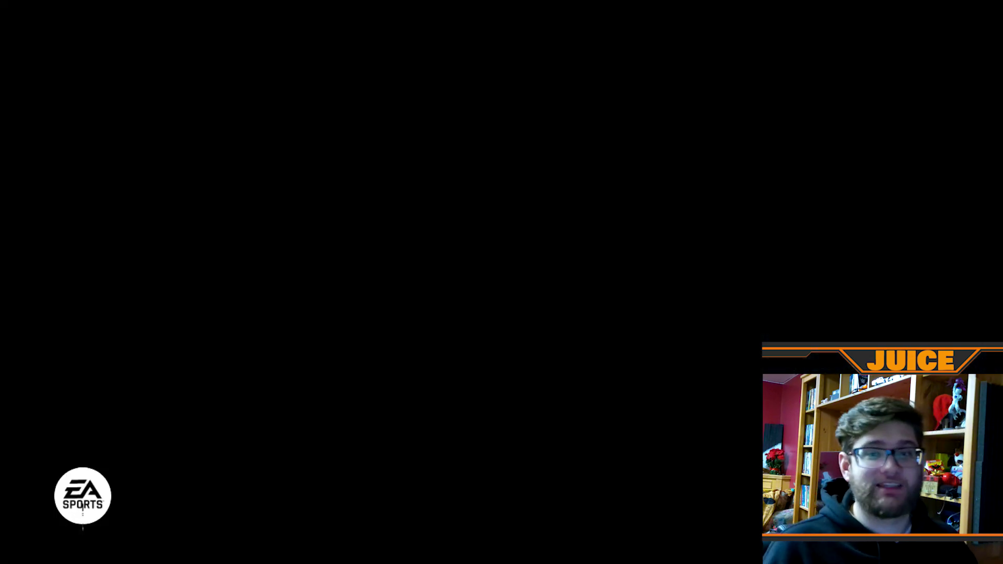